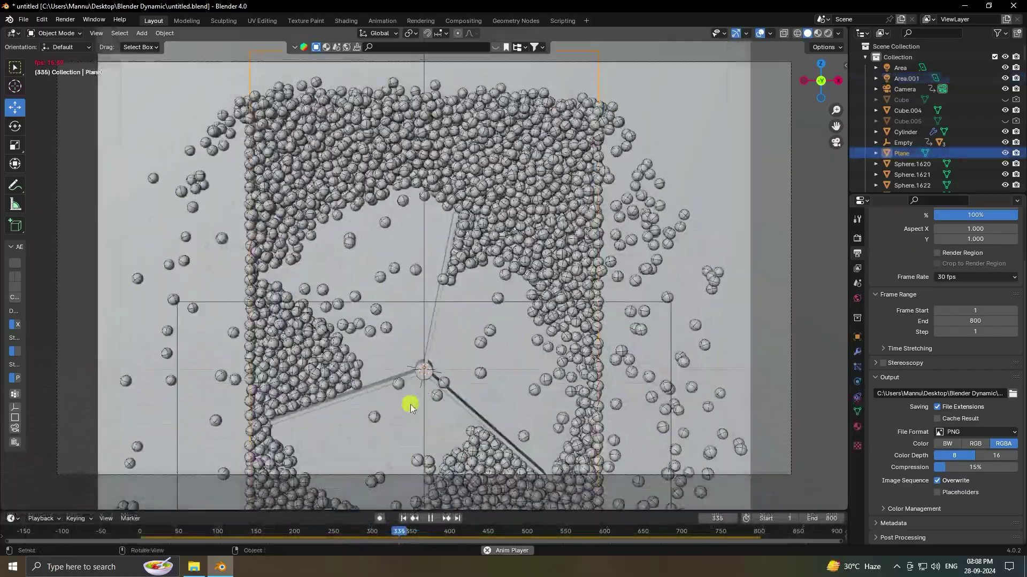
# Stop the animation playback and create a new General file without saving the changes
pyautogui.click(431, 518)
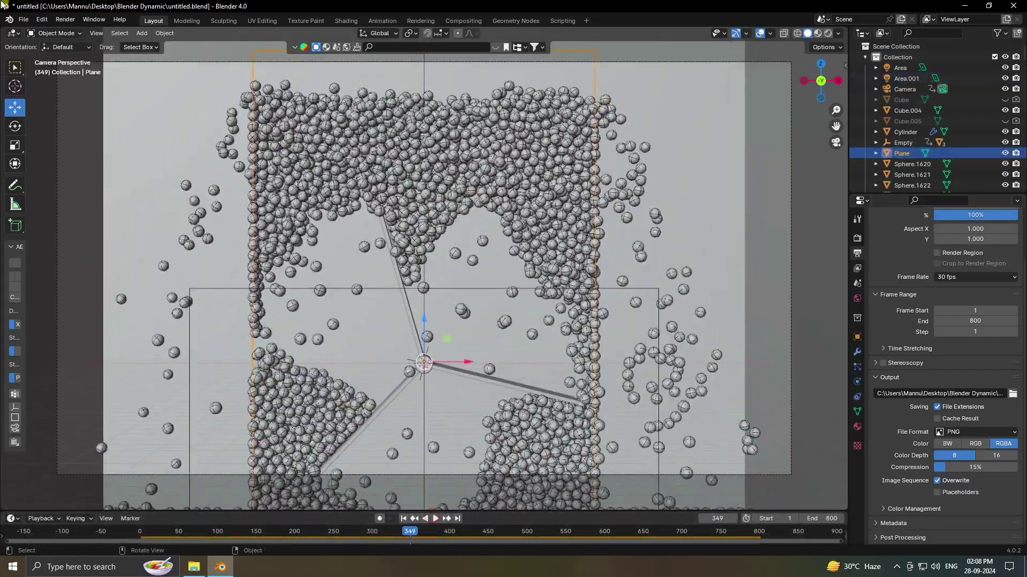
pyautogui.click(24, 22)
pyautogui.moveTo(34, 34)
pyautogui.click(178, 33)
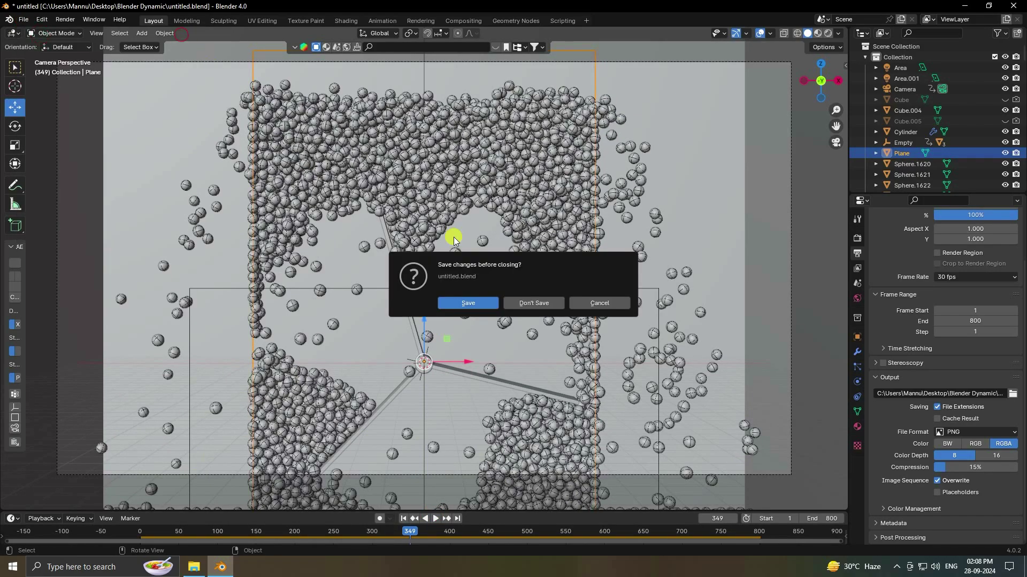
pyautogui.click(520, 304)
# Delete the default light from the new scene
pyautogui.click(439, 127)
pyautogui.moveTo(452, 93); pyautogui.dragTo(649, 150)
pyautogui.press('Delete')
# Set the default cube's scale to 10 on X and 20 on Z
pyautogui.moveTo(645, 143); pyautogui.dragTo(527, 294, button='middle')
pyautogui.click(456, 255)
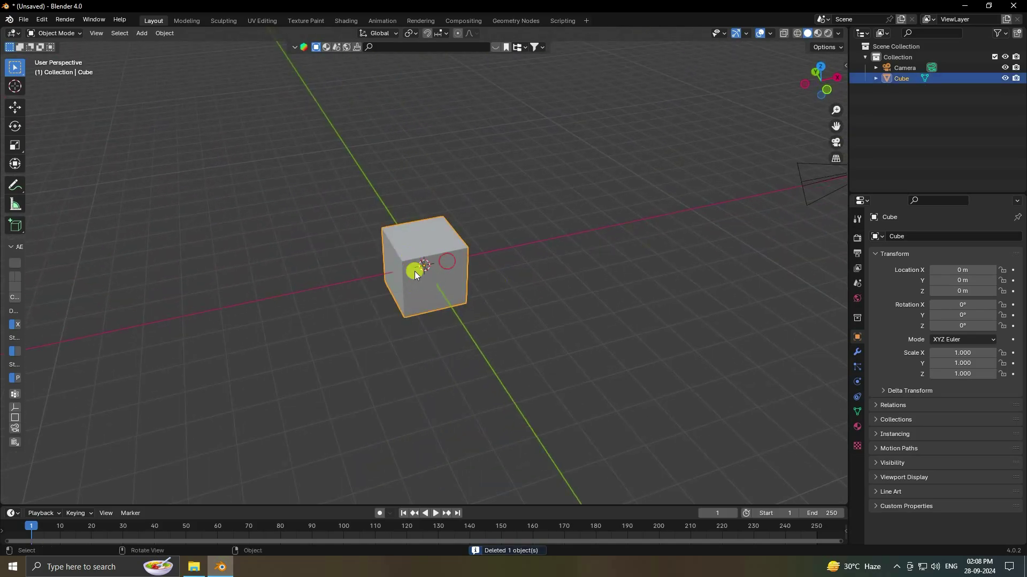
pyautogui.doubleClick(959, 351)
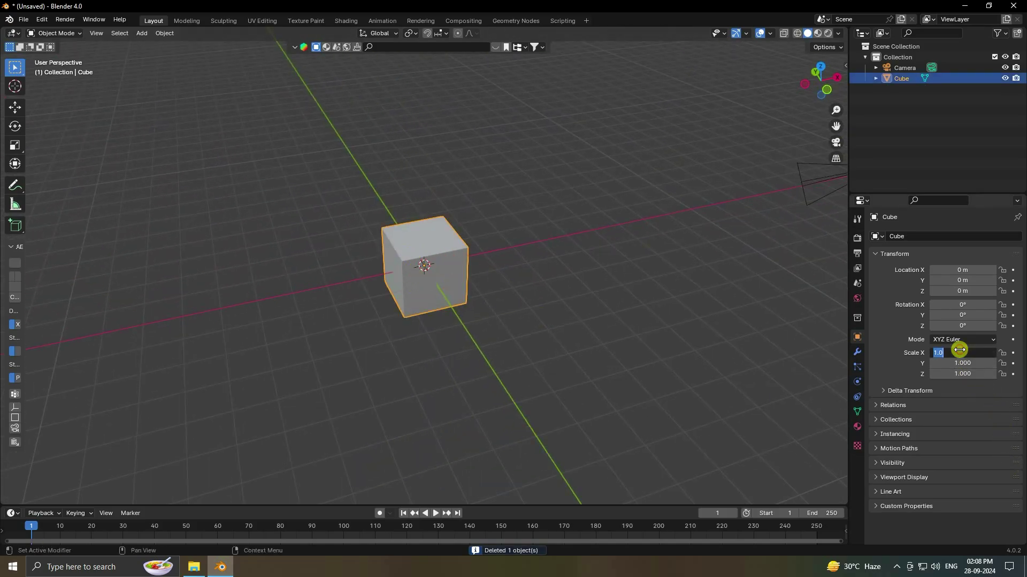
pyautogui.write('10')
pyautogui.press('Return')
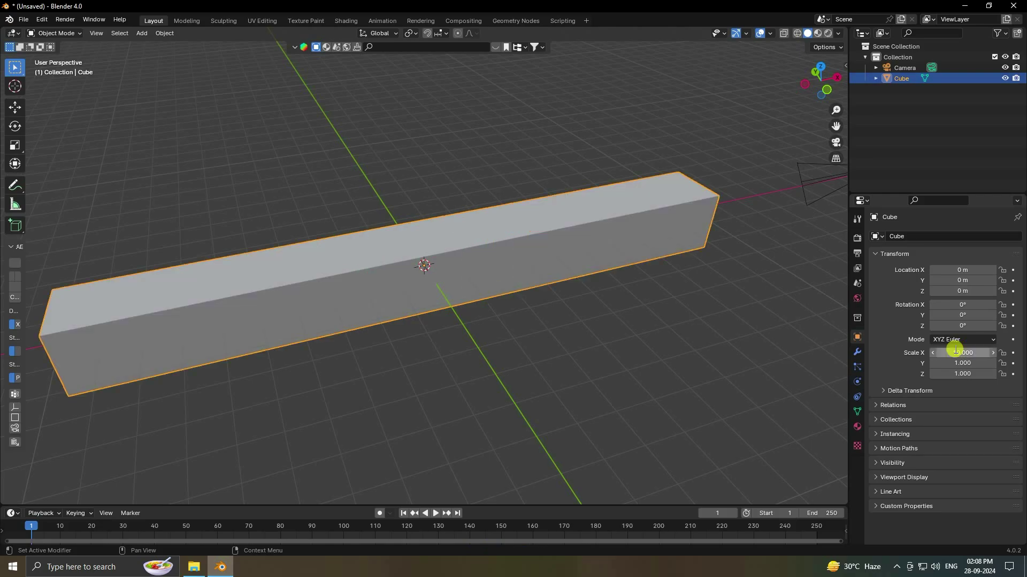
pyautogui.moveTo(385, 191); pyautogui.dragTo(427, 210, button='middle')
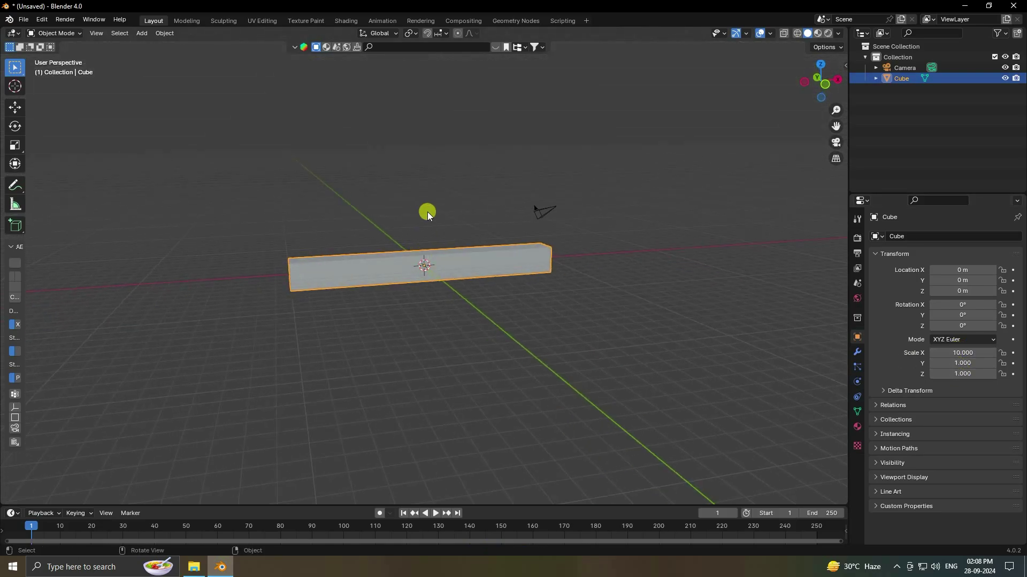
pyautogui.click(964, 374)
pyautogui.write('20')
pyautogui.press('Return')
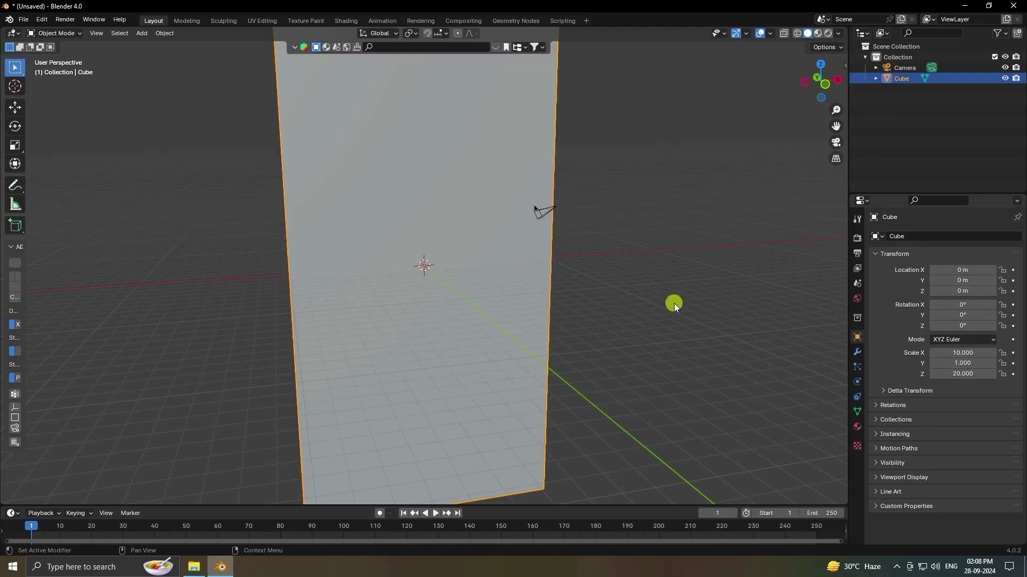
# Delete the scaled cube's top face in Edit Mode with face selection, and return to Object Mode
pyautogui.moveTo(414, 281); pyautogui.dragTo(448, 332, button='middle')
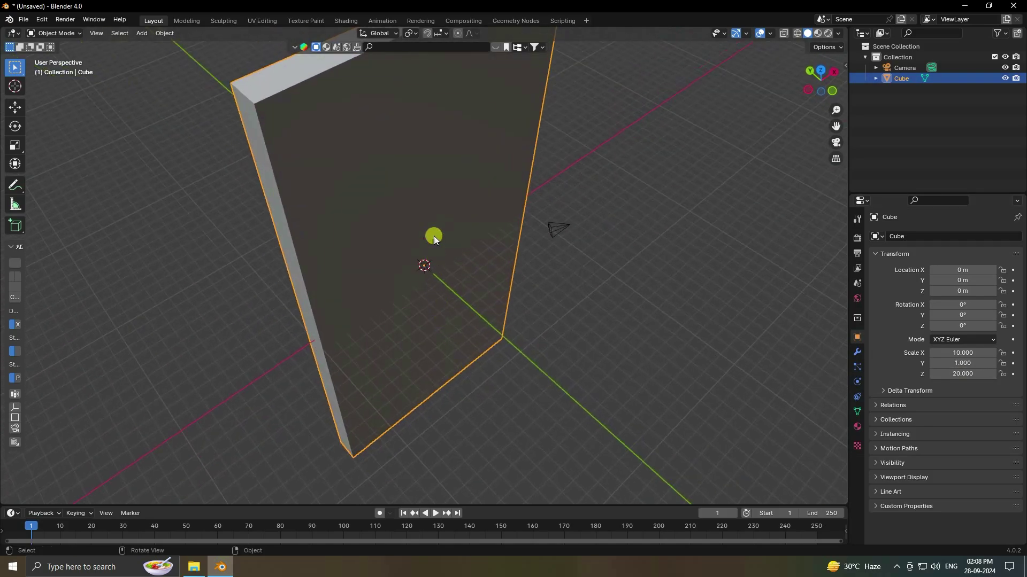
pyautogui.moveTo(442, 180); pyautogui.dragTo(420, 278, button='middle')
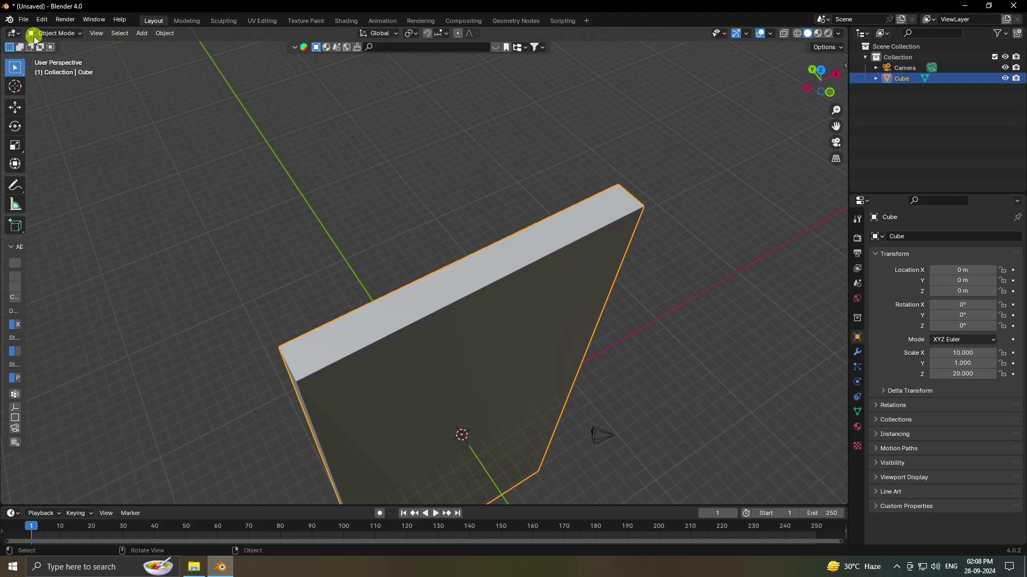
pyautogui.click(60, 36)
pyautogui.click(62, 51)
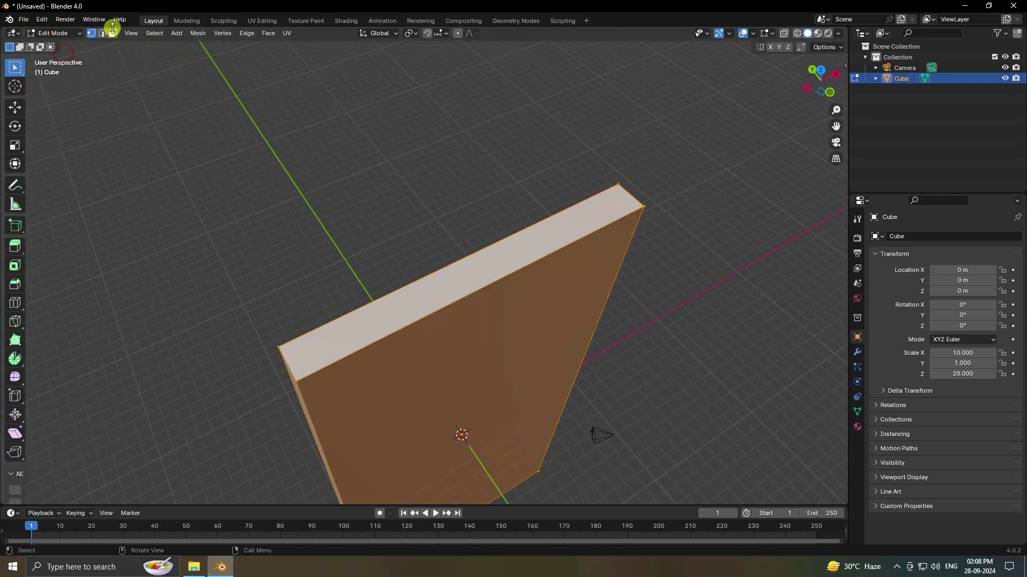
pyautogui.click(113, 34)
pyautogui.click(448, 274)
pyautogui.press('x')
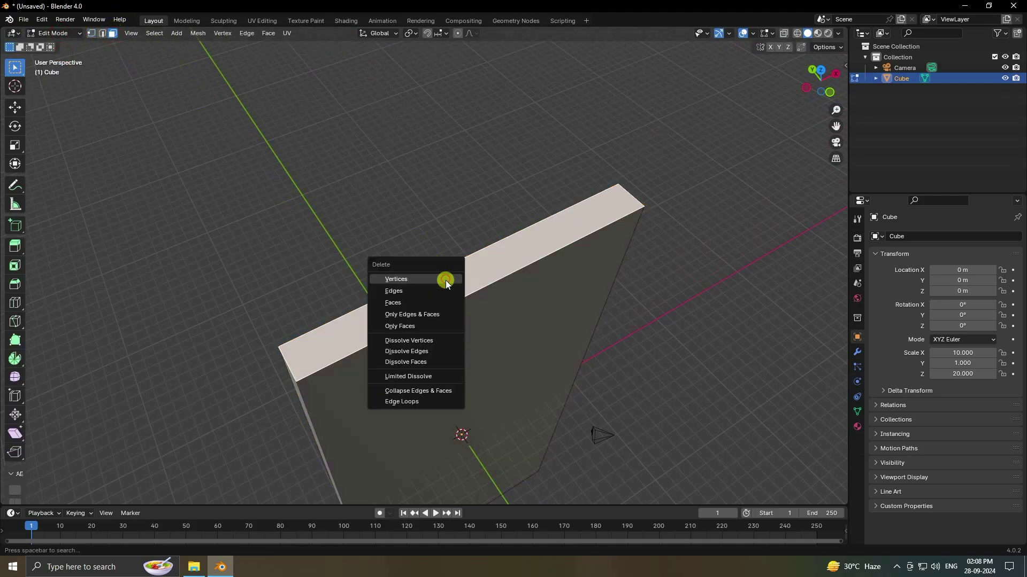
pyautogui.click(431, 302)
pyautogui.click(59, 34)
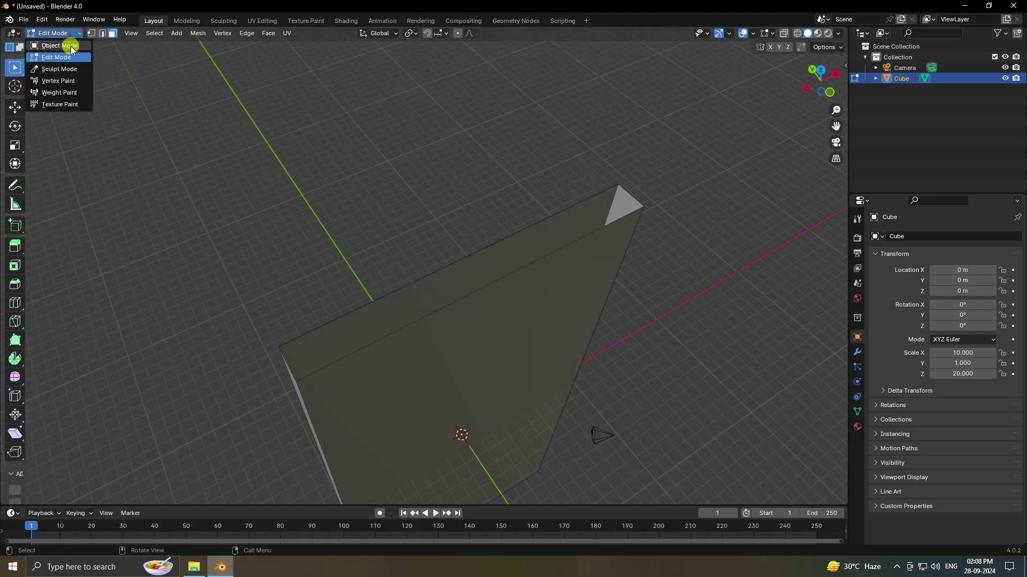
pyautogui.click(64, 44)
# Turn on the wireframe overlay for the viewport
pyautogui.moveTo(528, 333); pyautogui.dragTo(537, 306, button='middle')
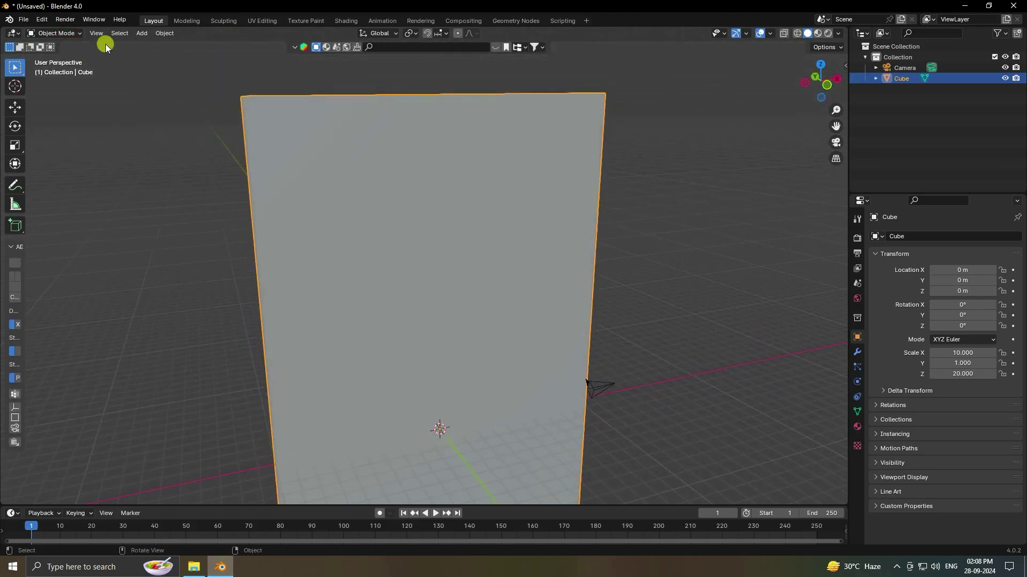
pyautogui.click(773, 33)
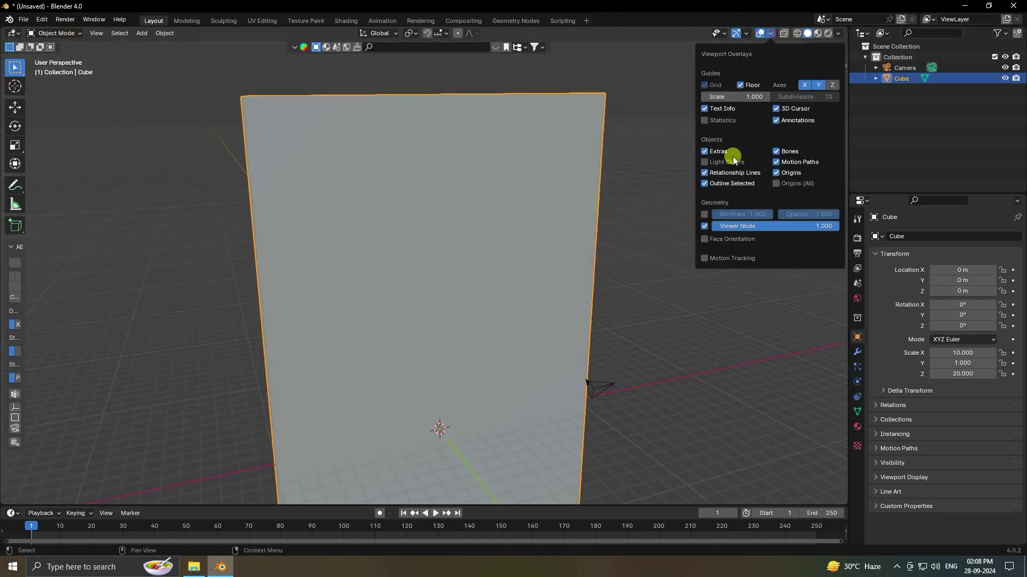
pyautogui.click(705, 212)
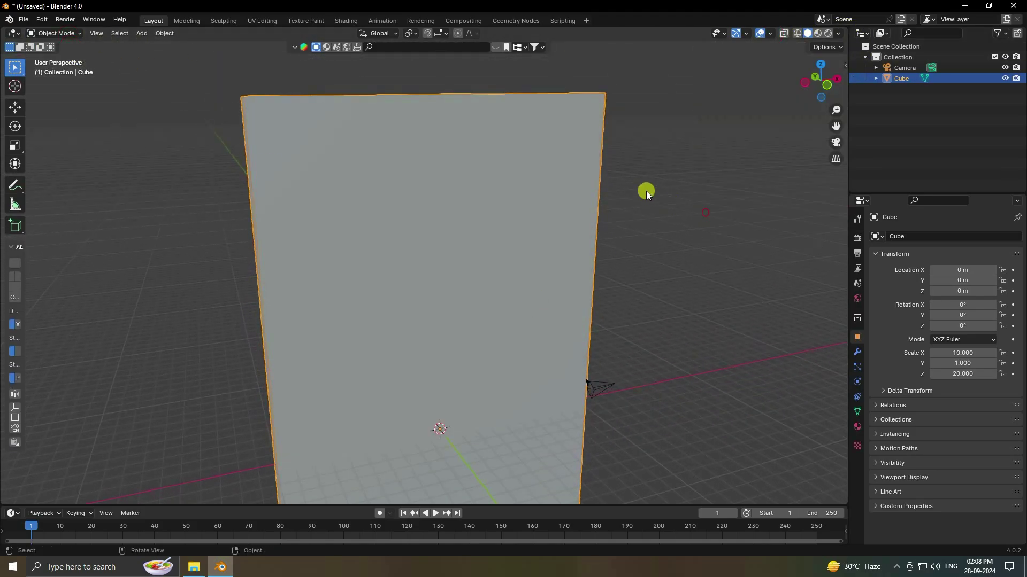
# Add a mesh plane and rotate it 90° on the X axis
pyautogui.click(142, 33)
pyautogui.moveTo(153, 43)
pyautogui.click(263, 47)
pyautogui.scroll(-5, 547, 342)
pyautogui.scroll(5, 437, 362)
pyautogui.moveTo(515, 403); pyautogui.dragTo(505, 258, button='middle')
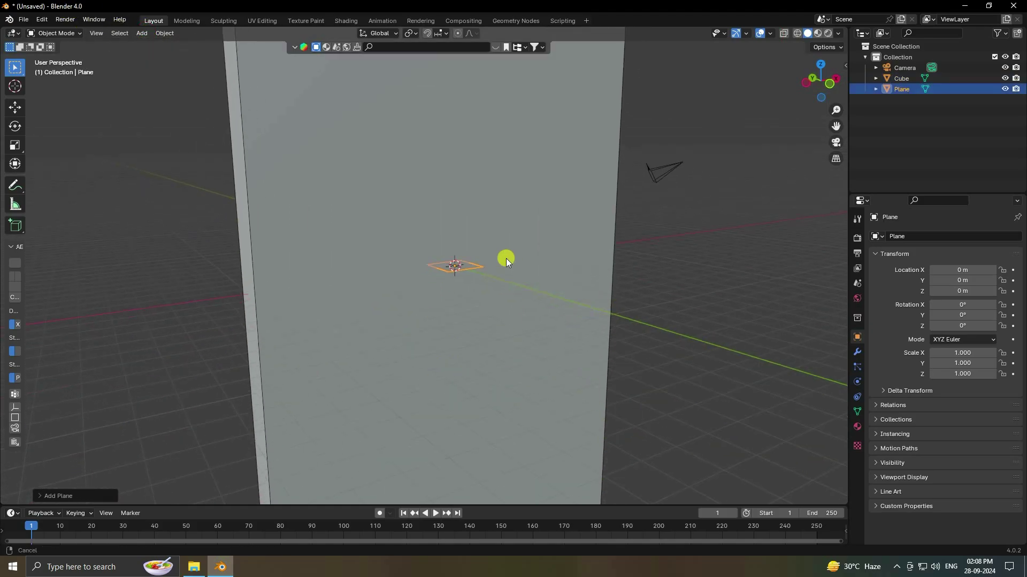
pyautogui.moveTo(952, 304); pyautogui.dragTo(193, 310)
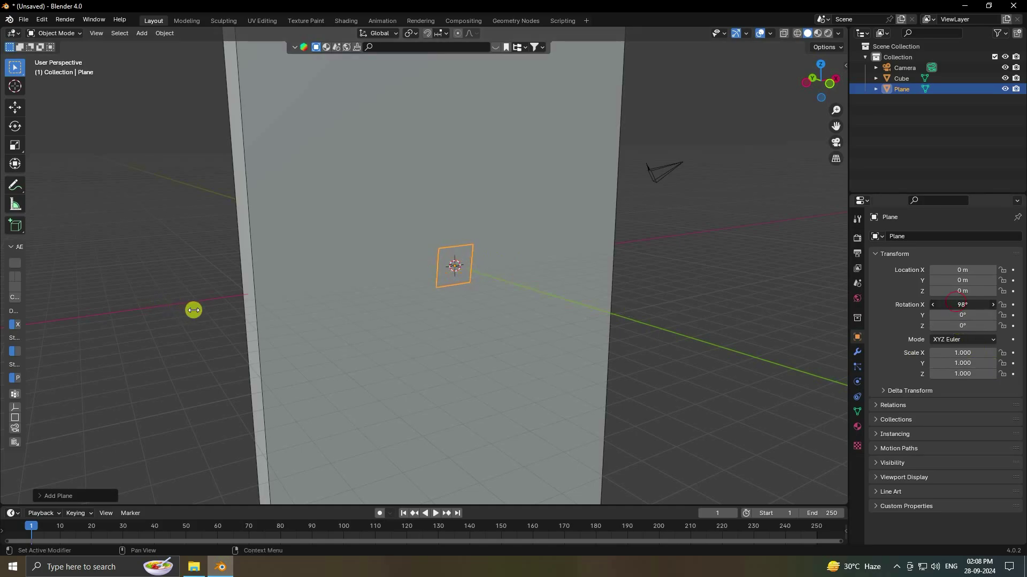
pyautogui.press('Return')
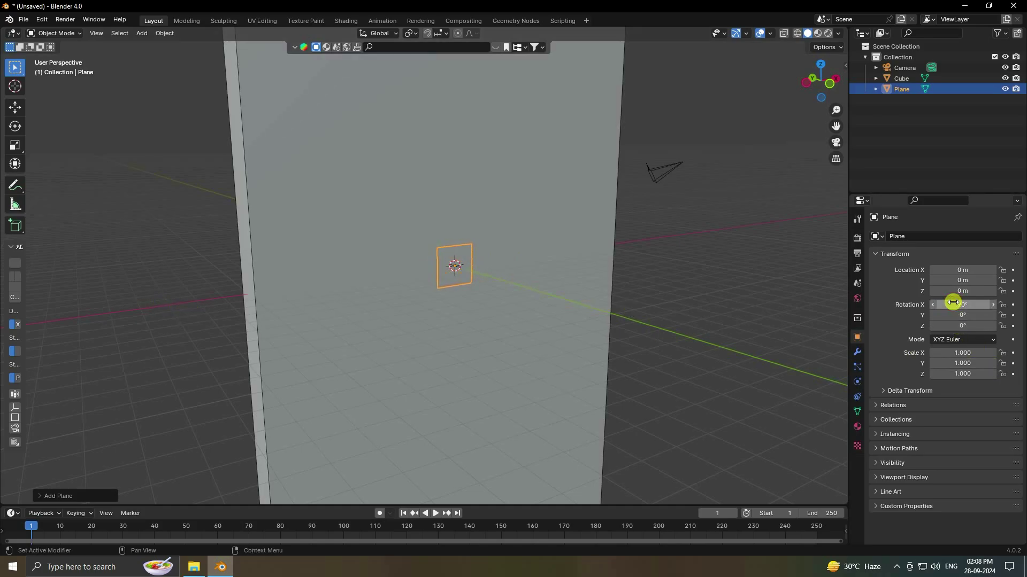
# Set the plane's scale to 10 on X and 20 on Y
pyautogui.moveTo(778, 343); pyautogui.dragTo(615, 351, button='middle')
pyautogui.click(966, 350)
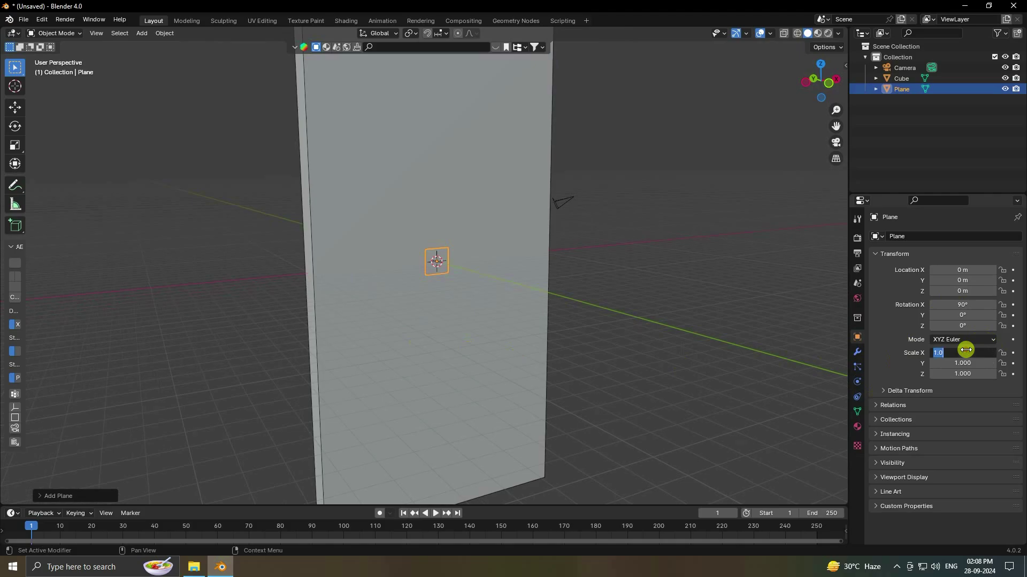
pyautogui.write('10')
pyautogui.press('Return')
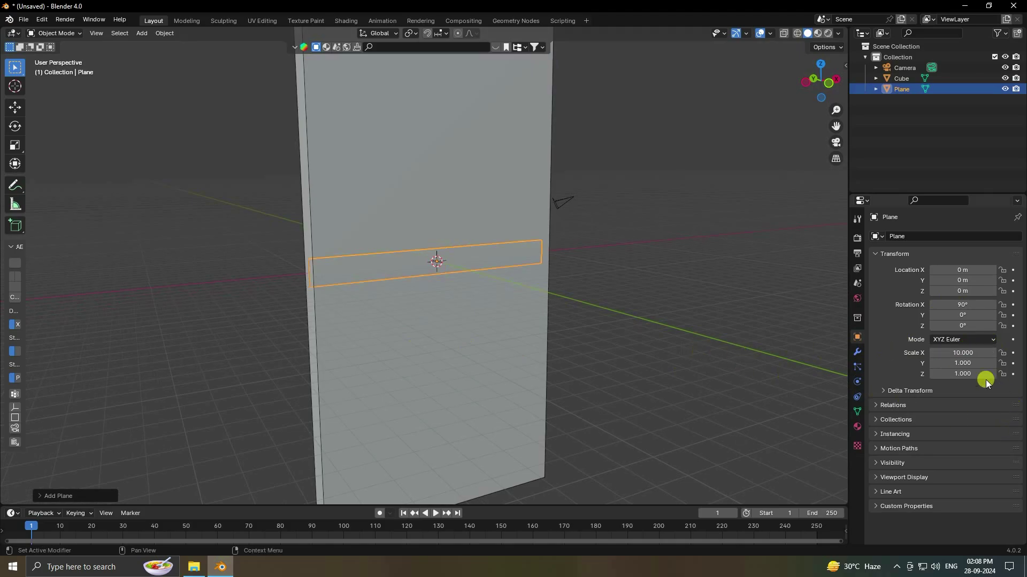
pyautogui.click(970, 364)
pyautogui.write('20')
pyautogui.press('Return')
# Move the plane along Y to the cube's wall, setting its Y location to 1 m
pyautogui.moveTo(664, 306); pyautogui.dragTo(580, 343, button='middle')
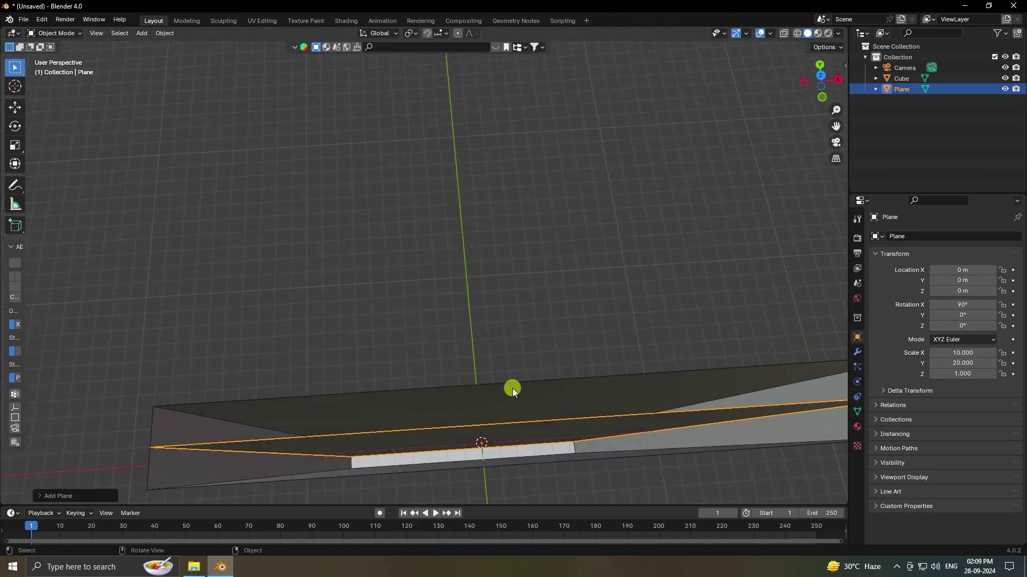
pyautogui.click(14, 111)
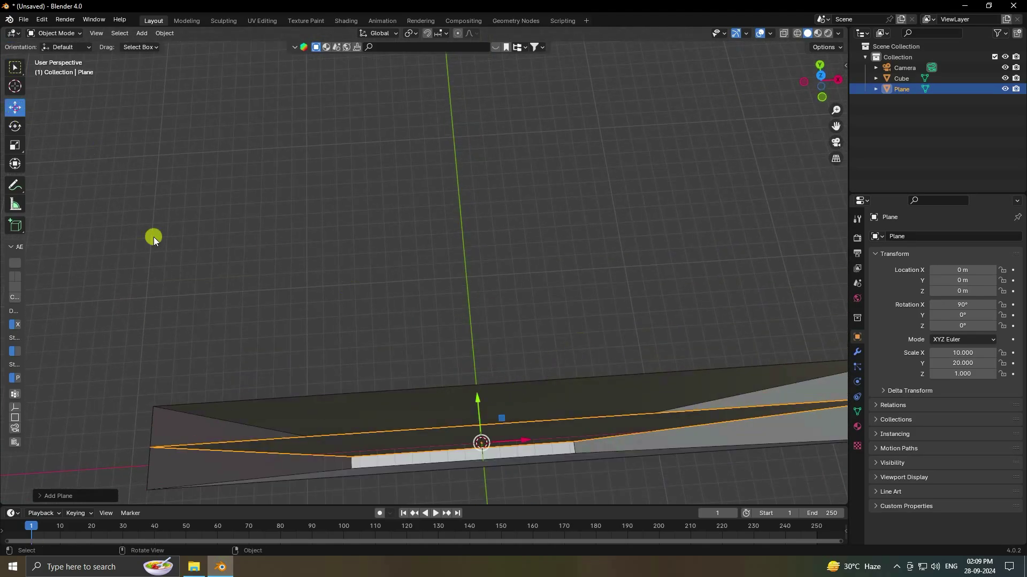
pyautogui.click(904, 89)
pyautogui.moveTo(479, 409); pyautogui.dragTo(479, 390)
pyautogui.click(934, 280)
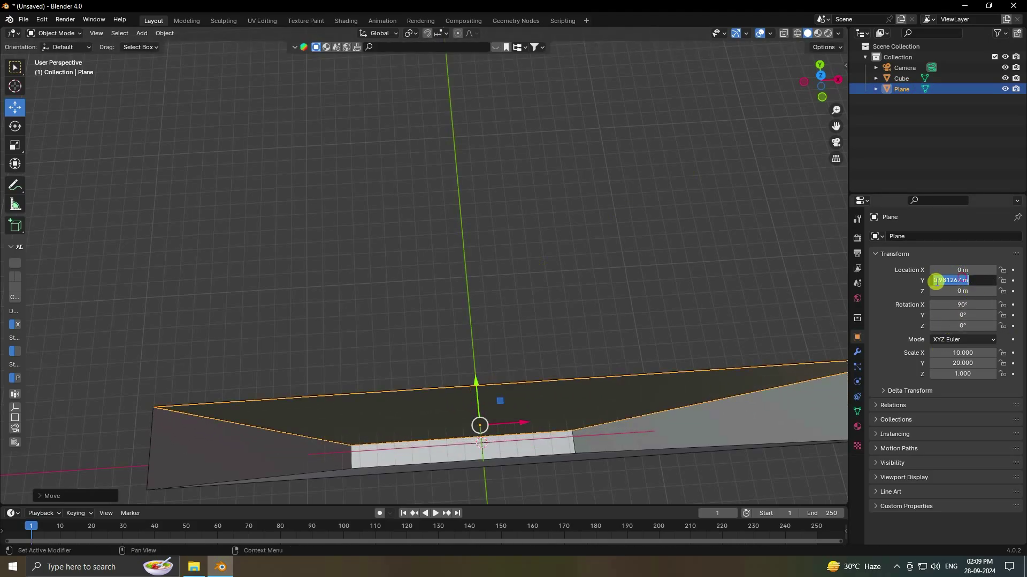
pyautogui.write('1')
pyautogui.press('Return')
# Add rigid body physics to the cube and set its type to Passive
pyautogui.moveTo(412, 354); pyautogui.dragTo(442, 294, button='middle')
pyautogui.moveTo(516, 196); pyautogui.dragTo(600, 219, button='middle')
pyautogui.click(582, 191)
pyautogui.click(551, 195)
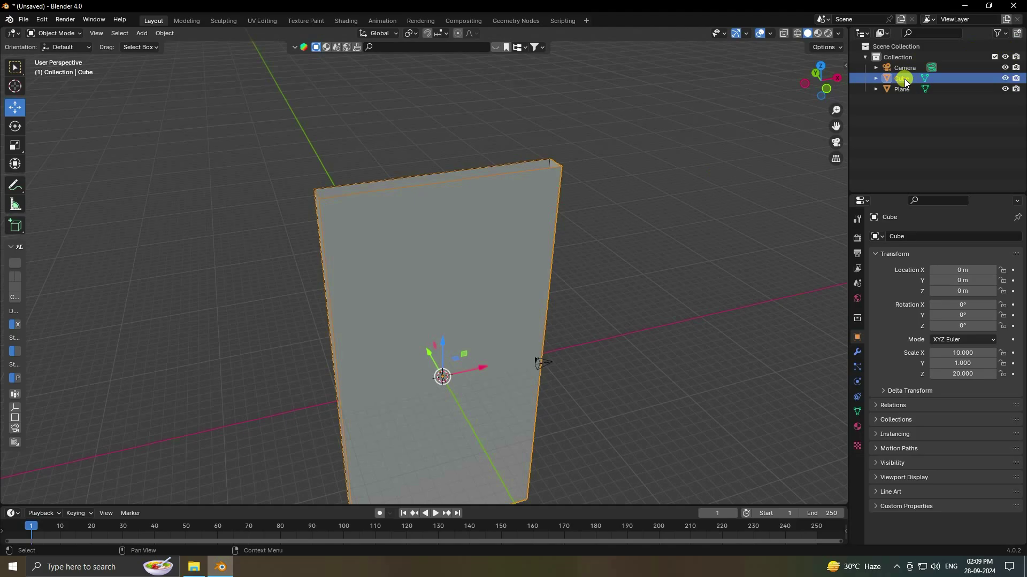
pyautogui.click(857, 383)
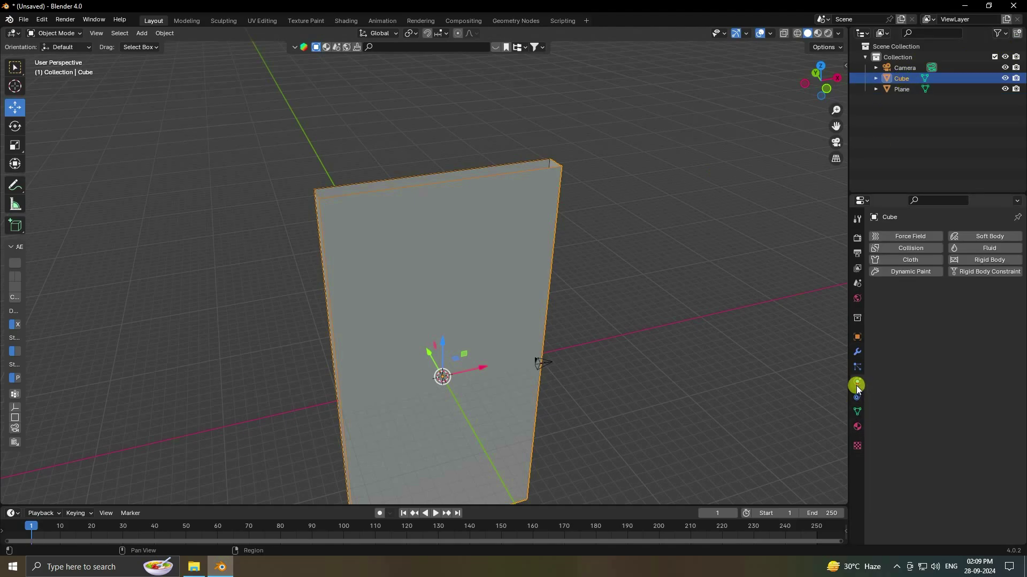
pyautogui.click(969, 260)
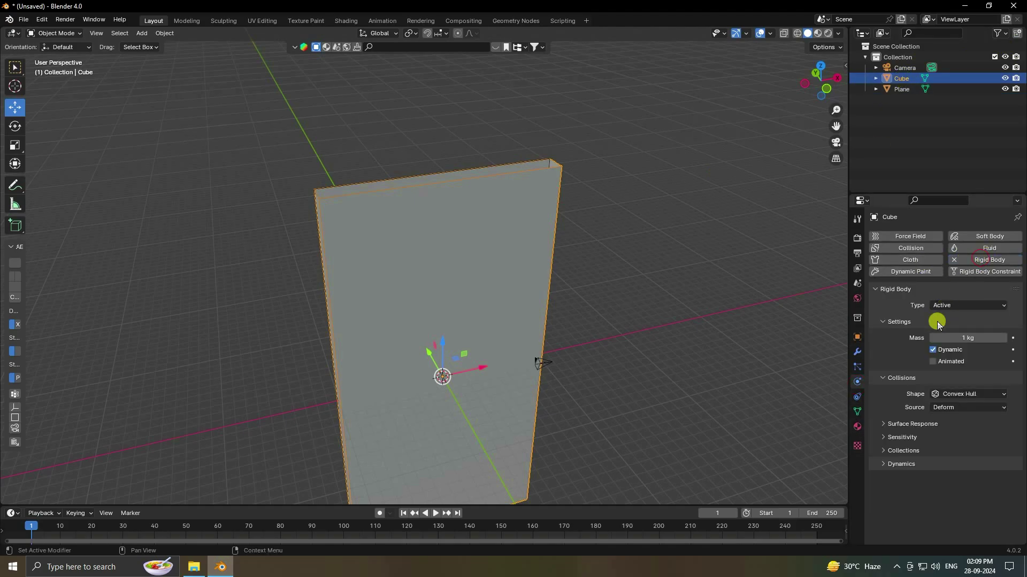
pyautogui.click(943, 305)
pyautogui.click(946, 330)
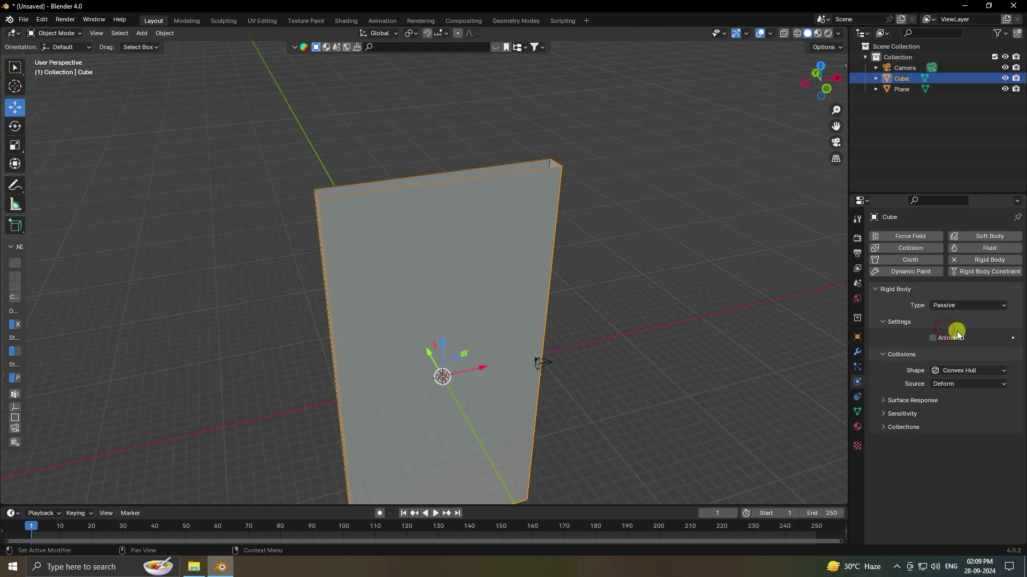
# Set the cube's collision shape to Mesh and hide the cube in both the viewport and renders
pyautogui.click(946, 372)
pyautogui.click(945, 454)
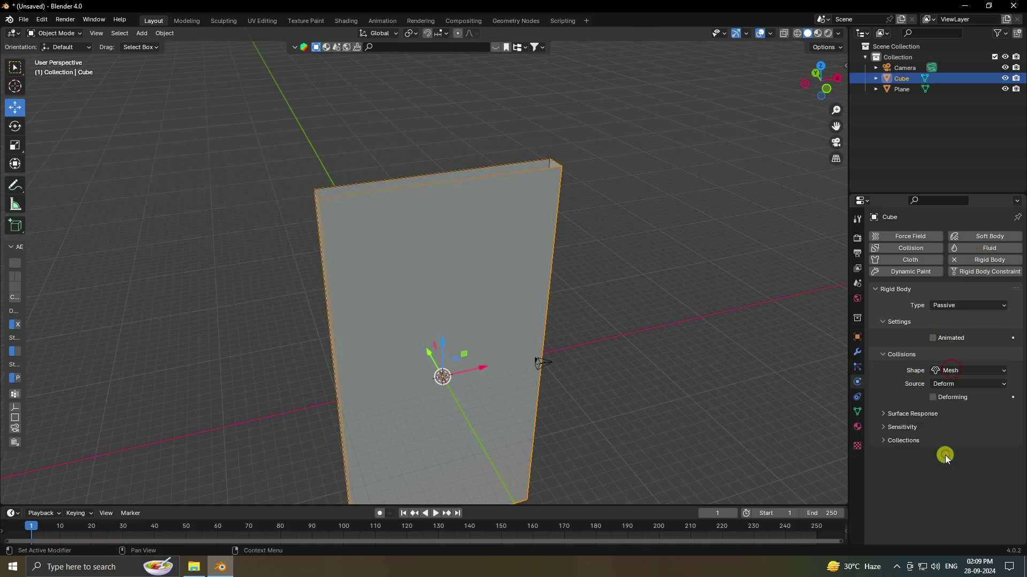
pyautogui.click(1005, 78)
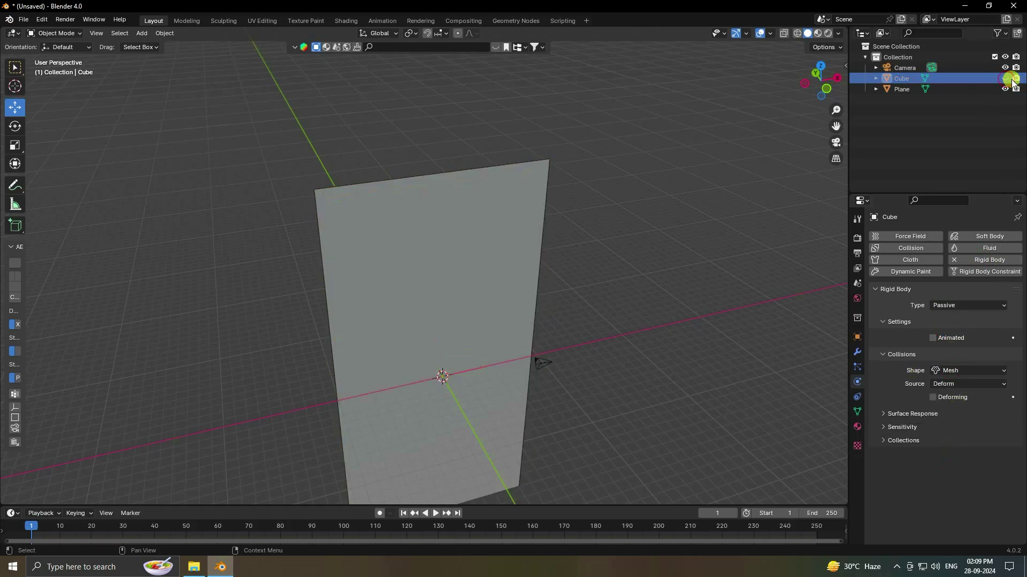
pyautogui.click(1015, 78)
# Add rigid body physics to the plane with type Passive and collision shape Mesh
pyautogui.click(387, 249)
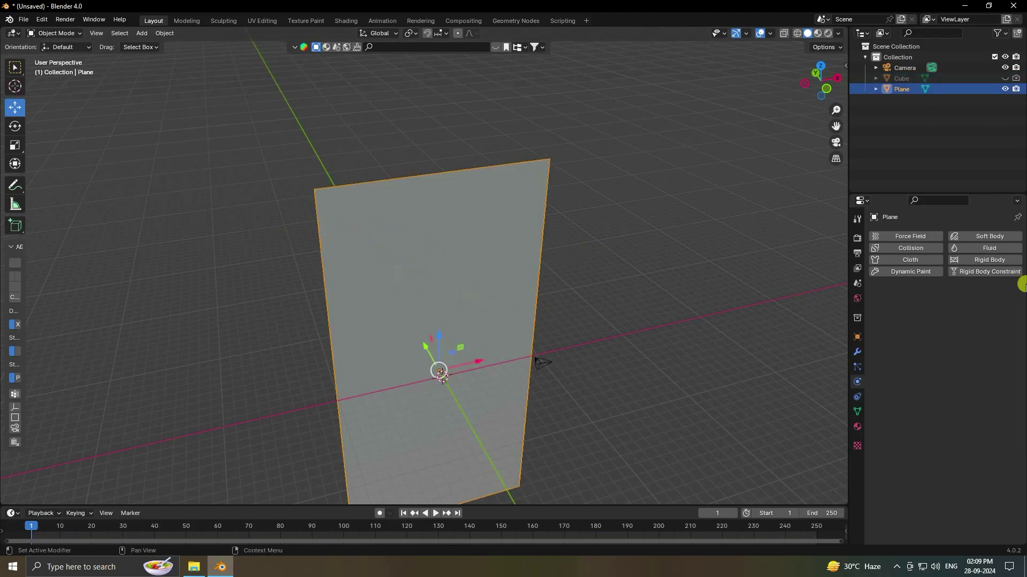
pyautogui.click(971, 260)
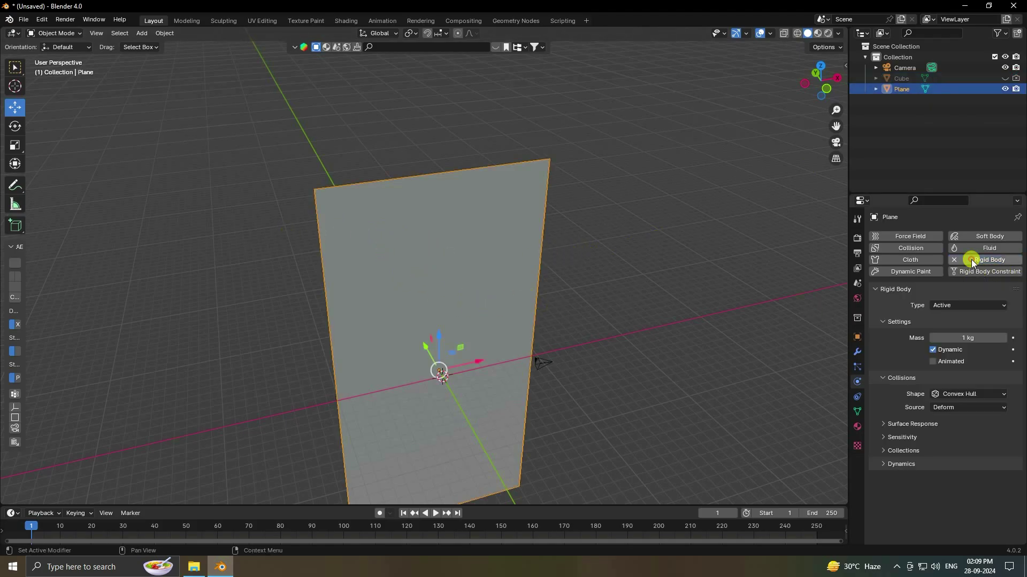
pyautogui.click(942, 305)
pyautogui.click(944, 326)
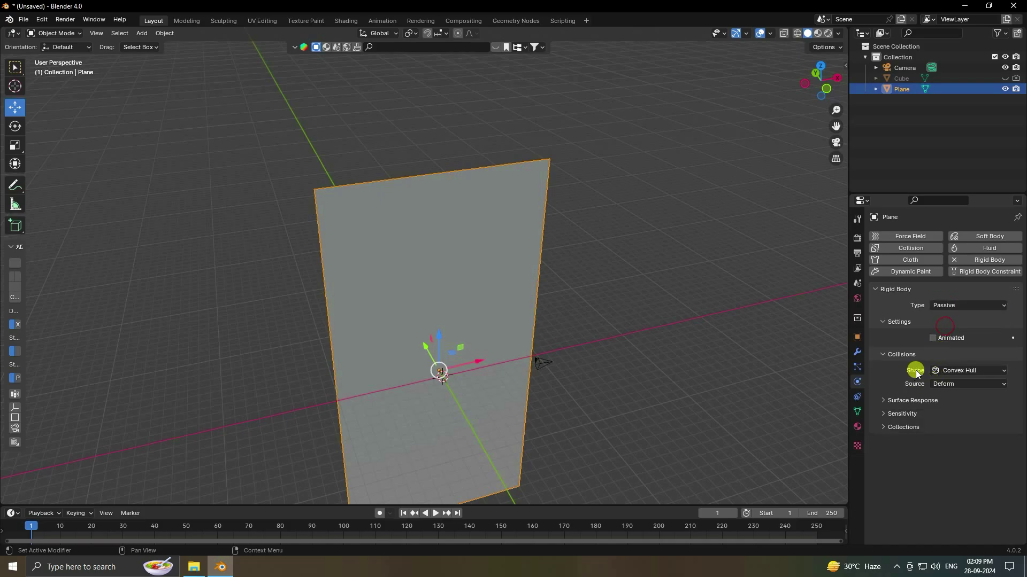
pyautogui.click(941, 371)
pyautogui.click(940, 449)
pyautogui.click(590, 226)
# Add a UV sphere at the world origin
pyautogui.moveTo(590, 226); pyautogui.dragTo(493, 313, button='middle')
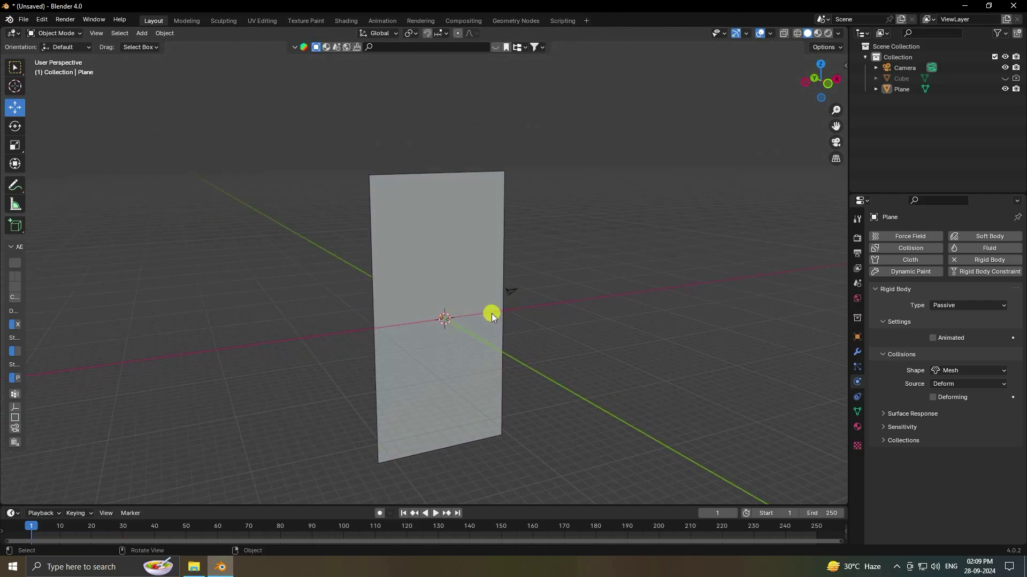
pyautogui.click(142, 33)
pyautogui.moveTo(157, 46)
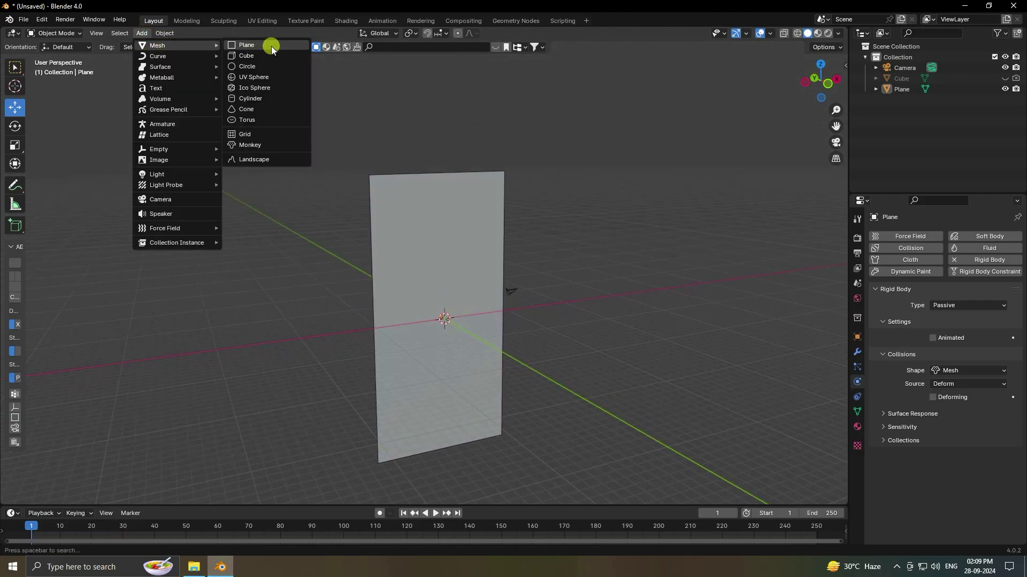
pyautogui.click(253, 77)
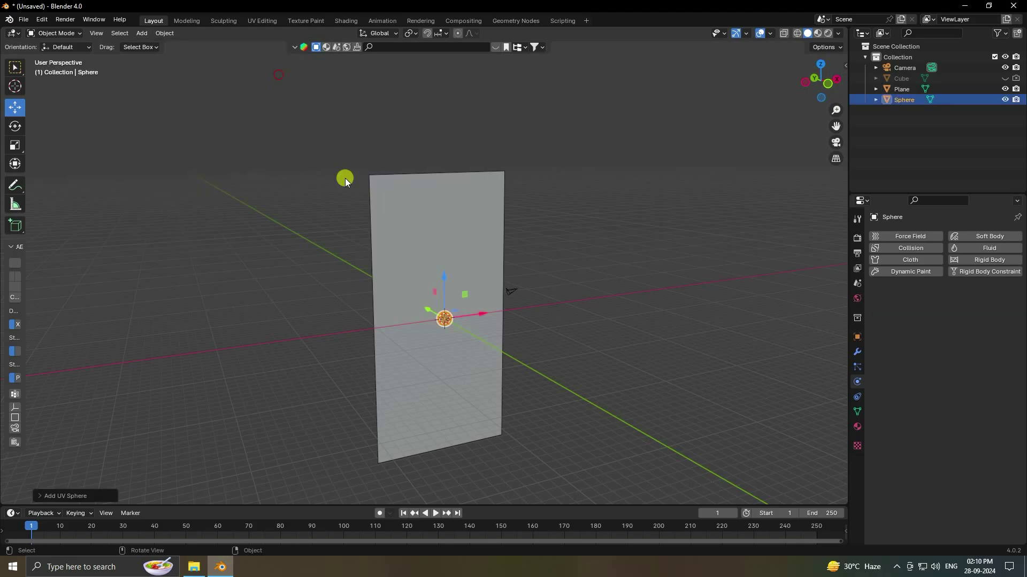
# Set the new UV sphere's radius to 0.3 m
pyautogui.scroll(6, 543, 419)
pyautogui.click(85, 496)
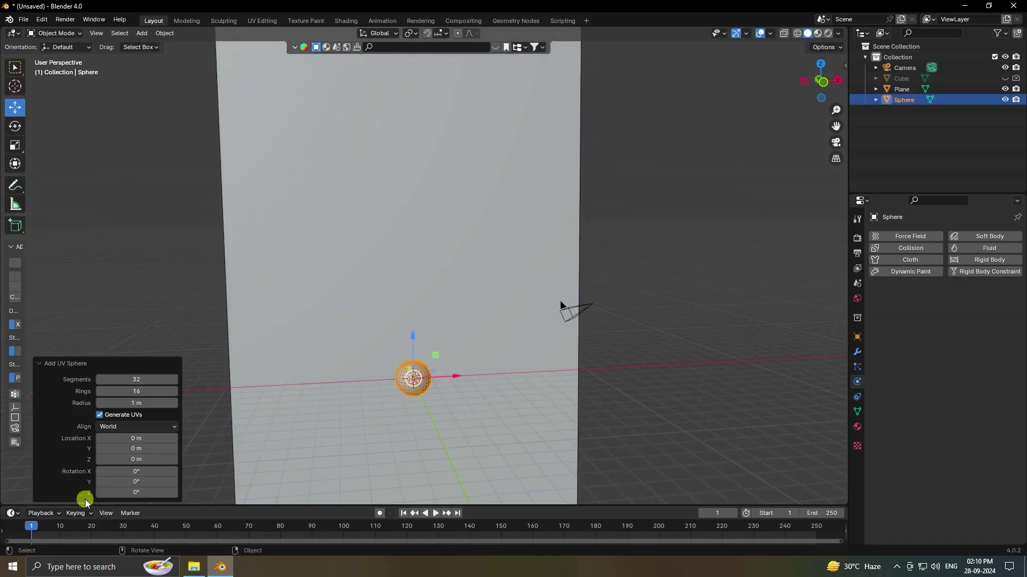
pyautogui.click(141, 403)
pyautogui.write('0.3')
pyautogui.press('Return')
# Move the sphere about 24 m up along the Z axis, above the container's open top
pyautogui.scroll(-5, 429, 390)
pyautogui.moveTo(437, 375); pyautogui.dragTo(458, 351, button='middle')
pyautogui.press('KP_1')
pyautogui.press('g')
pyautogui.press('z')
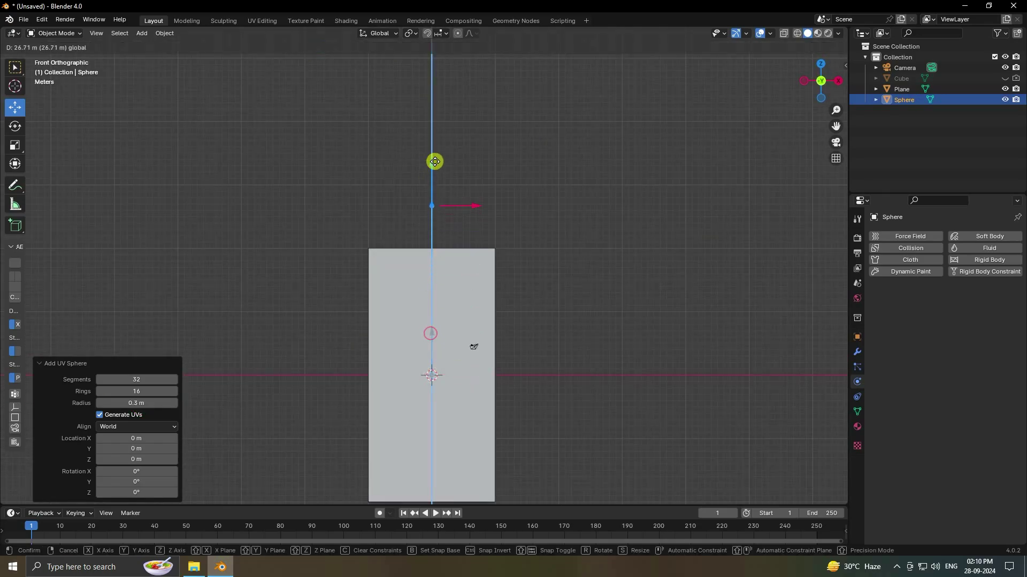
pyautogui.click(438, 179)
pyautogui.scroll(6, 454, 187)
pyautogui.keyDown('shift'); pyautogui.moveTo(483, 153); pyautogui.dragTo(475, 294, button='middle'); pyautogui.keyUp('shift')
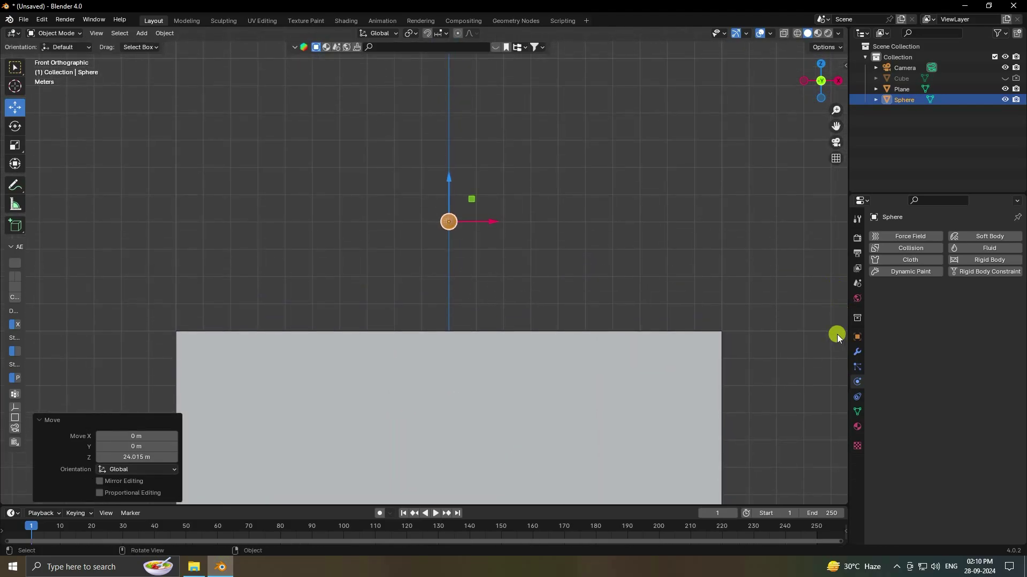
# Add an Array modifier to the sphere with a relative offset X factor of 1.2
pyautogui.click(854, 350)
pyautogui.click(856, 367)
pyautogui.click(856, 353)
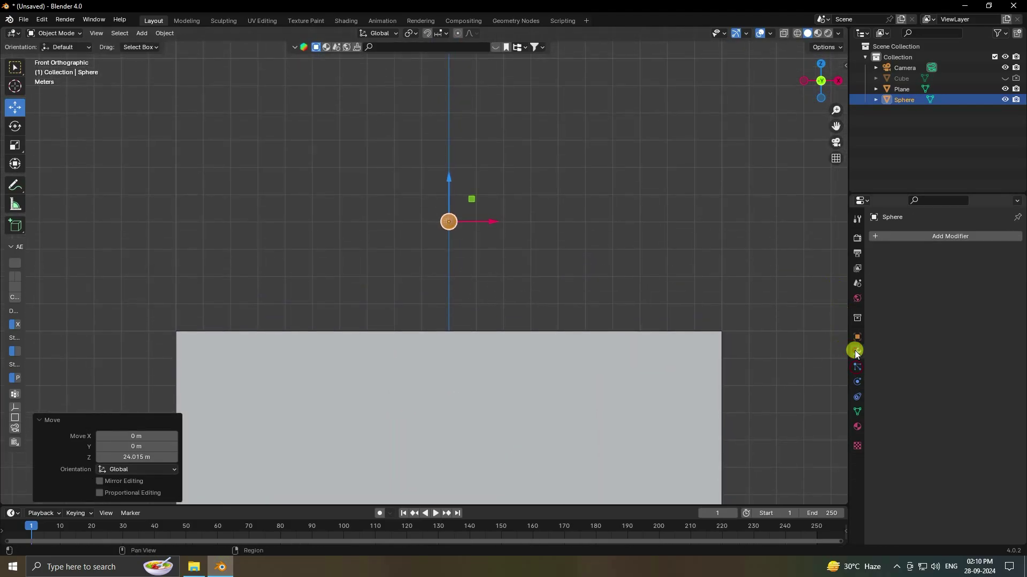
pyautogui.click(890, 236)
pyautogui.moveTo(861, 271)
pyautogui.click(952, 272)
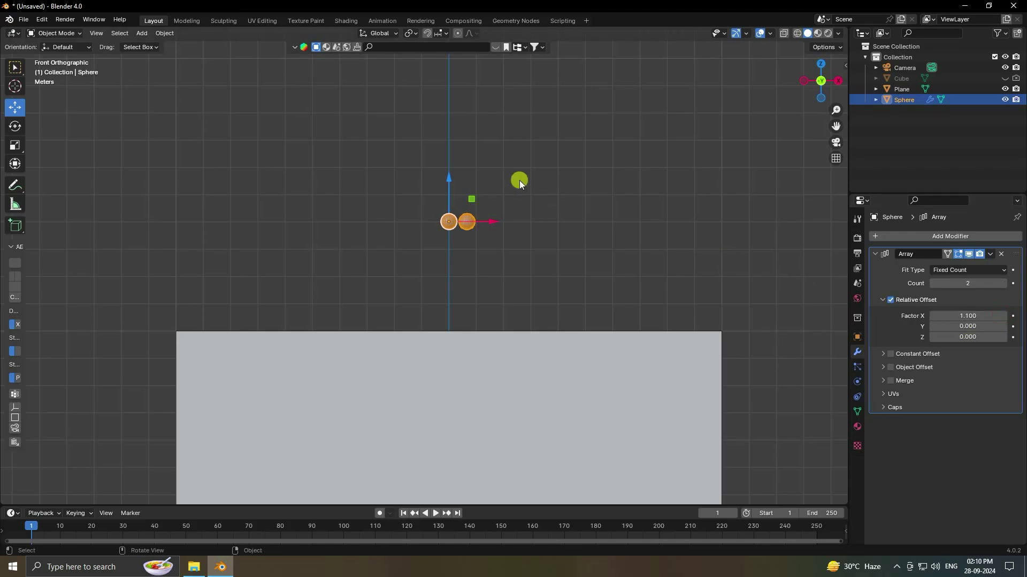
pyautogui.scroll(3, 529, 160)
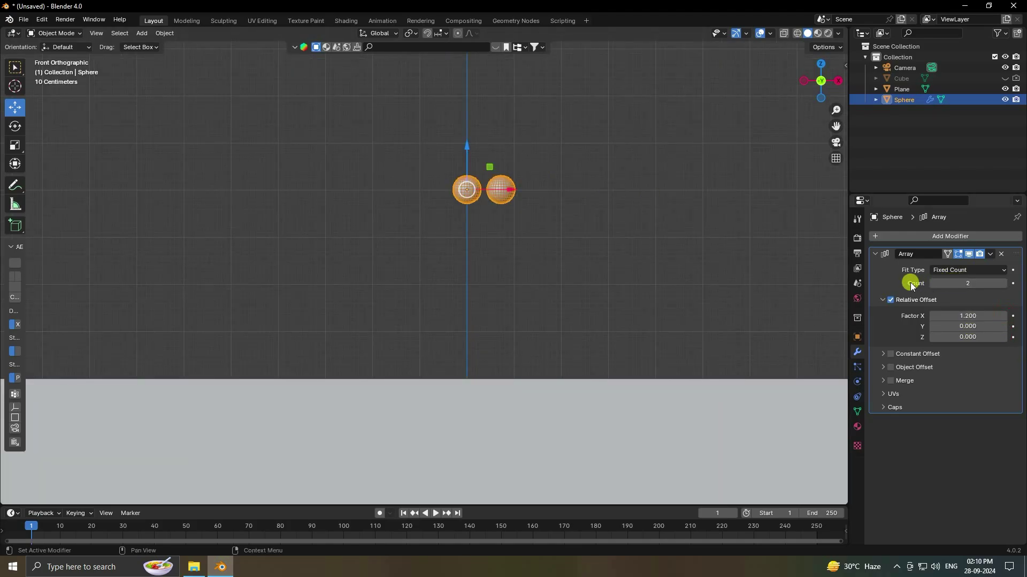
# Set the Array modifier's count to 25 for the row of spheres
pyautogui.click(1003, 283)
pyautogui.click(1003, 284)
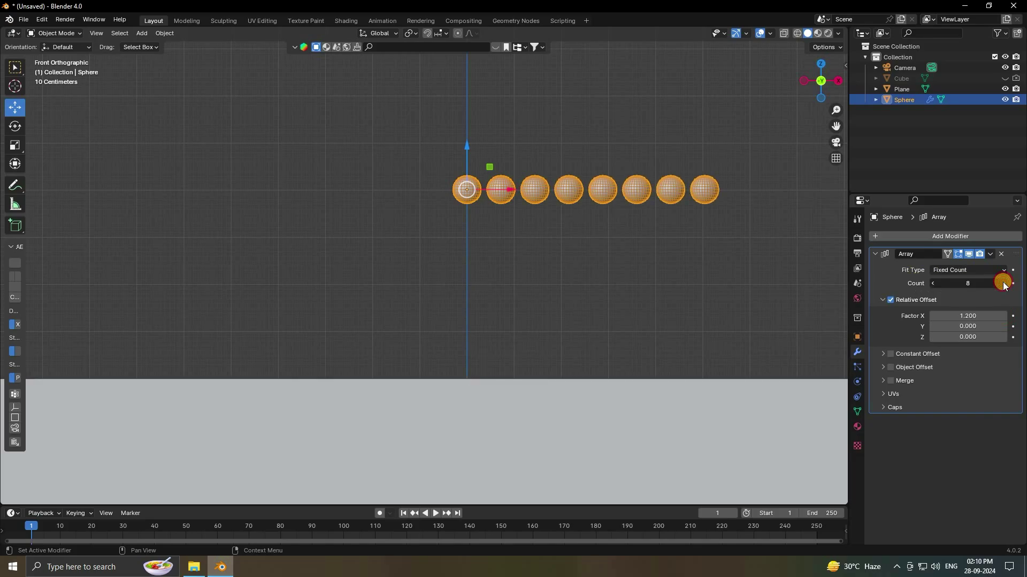
pyautogui.click(1003, 283)
pyautogui.click(1003, 283)
pyautogui.scroll(-5, 607, 256)
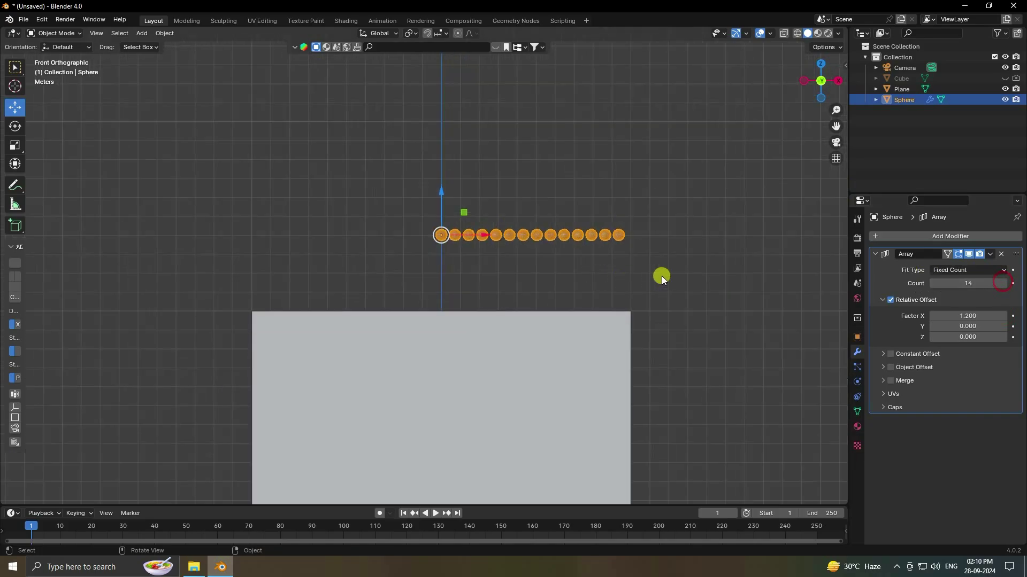
pyautogui.click(962, 283)
pyautogui.write('25')
pyautogui.press('Return')
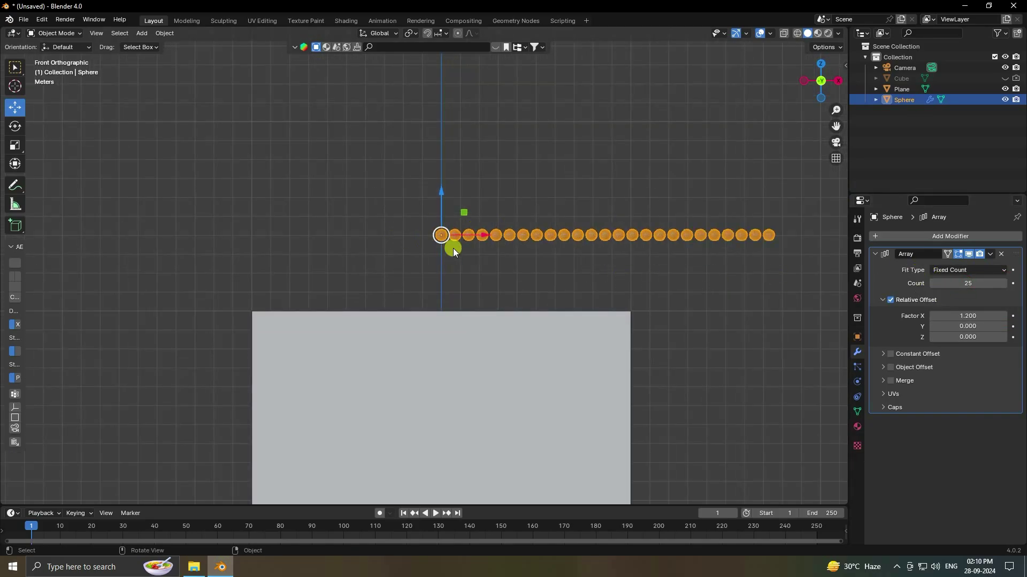
# Shift the sphere row to an X location of -9 m and raise its array count to 26
pyautogui.moveTo(479, 237); pyautogui.dragTo(314, 234)
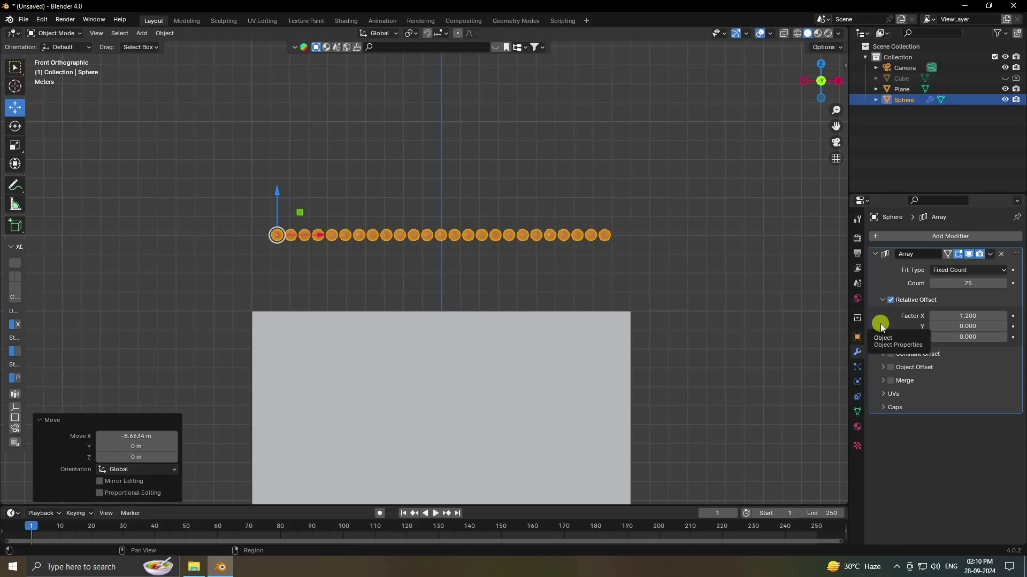
pyautogui.click(857, 337)
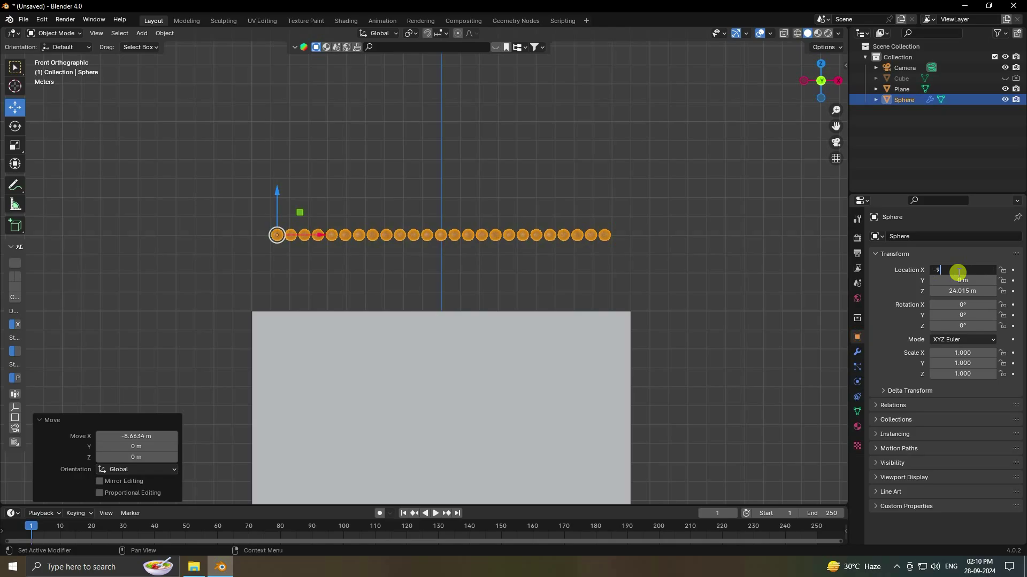
pyautogui.click(957, 271)
pyautogui.write('-9')
pyautogui.press('Return')
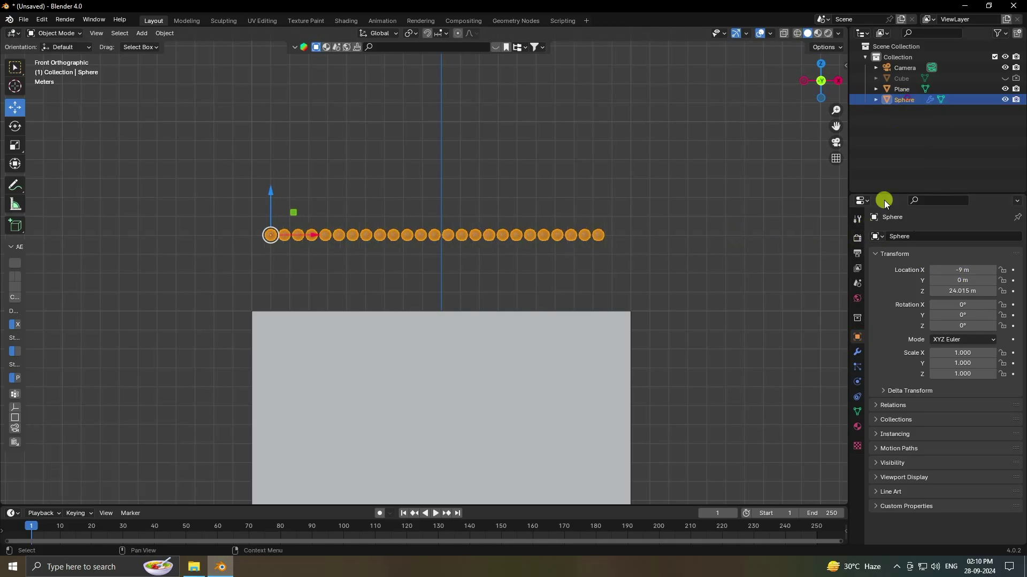
pyautogui.click(859, 351)
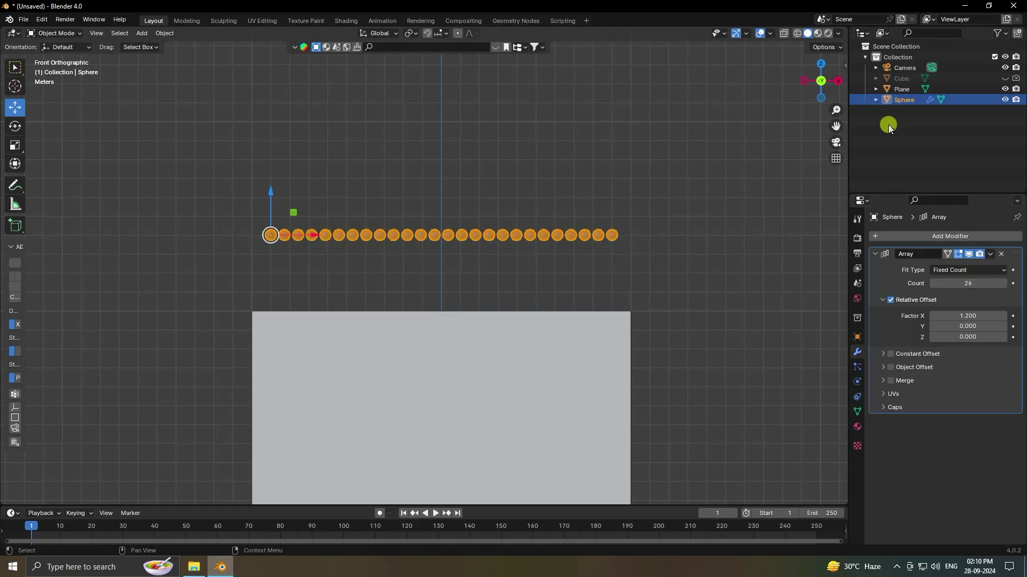
# Create a new collection and move the Sphere object into it
pyautogui.rightClick(903, 131)
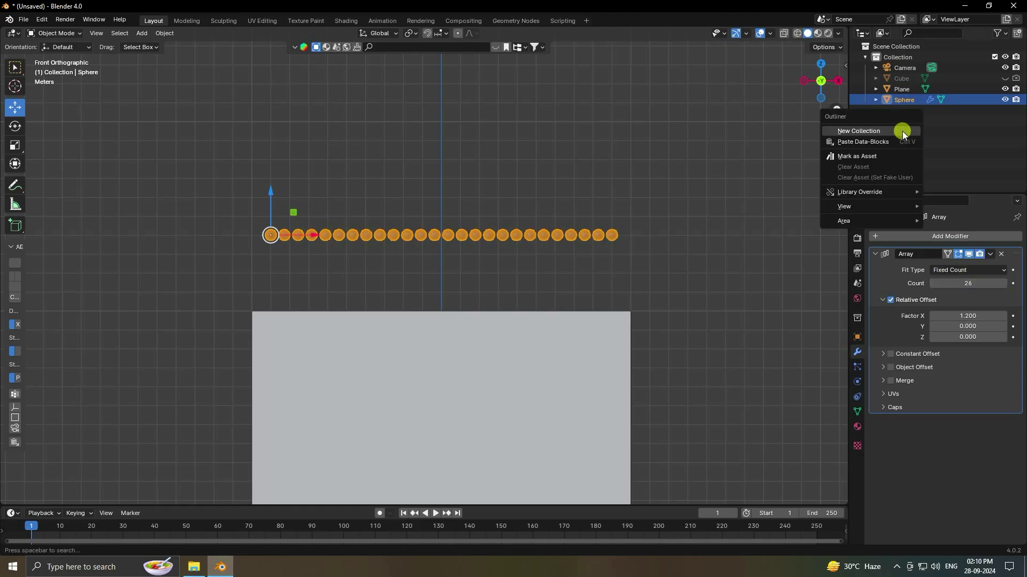
pyautogui.click(851, 131)
pyautogui.moveTo(900, 99); pyautogui.dragTo(903, 107)
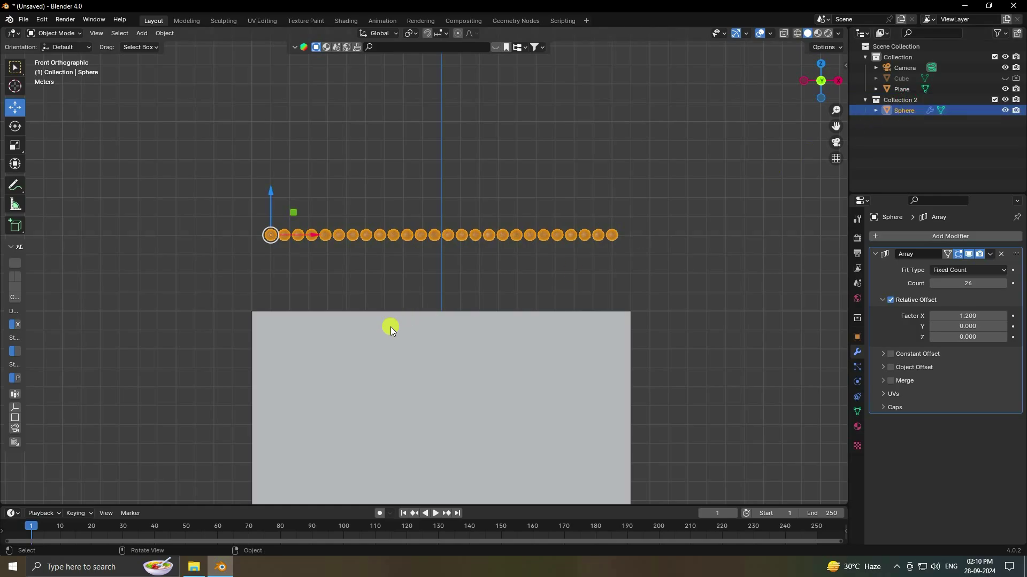
# In the top view, move the sphere row about -0.61 m along Y, toward the container's front edge
pyautogui.press('KP_7')
pyautogui.keyDown('ctrl'); pyautogui.moveTo(393, 326); pyautogui.dragTo(277, 291, button='middle'); pyautogui.keyUp('ctrl')
pyautogui.moveTo(252, 300); pyautogui.dragTo(254, 325)
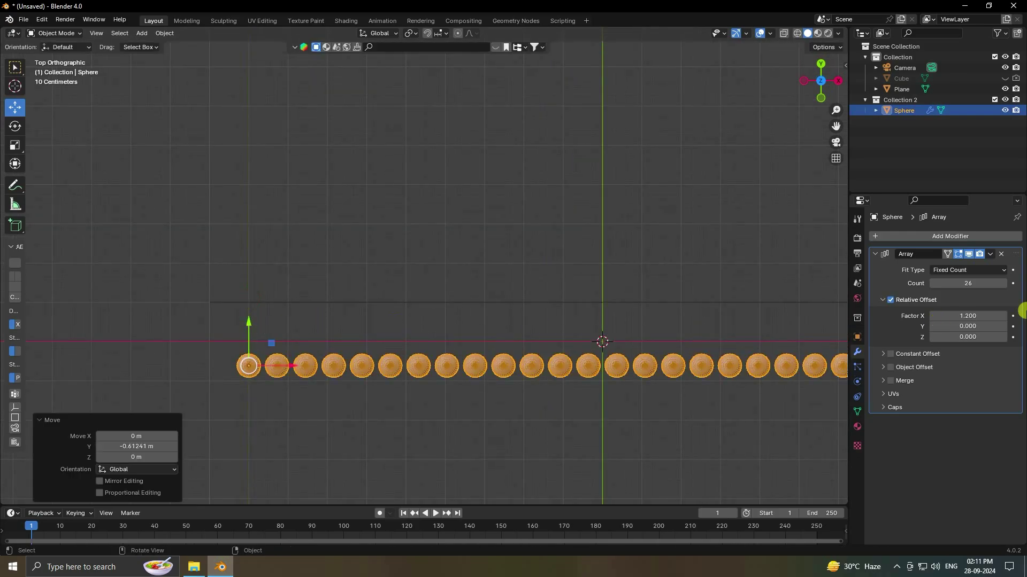
# Add a second Array modifier with count 3 and relative offset factors of 0 in X and 1.1 in Y
pyautogui.click(892, 236)
pyautogui.moveTo(886, 236)
pyautogui.click(940, 234)
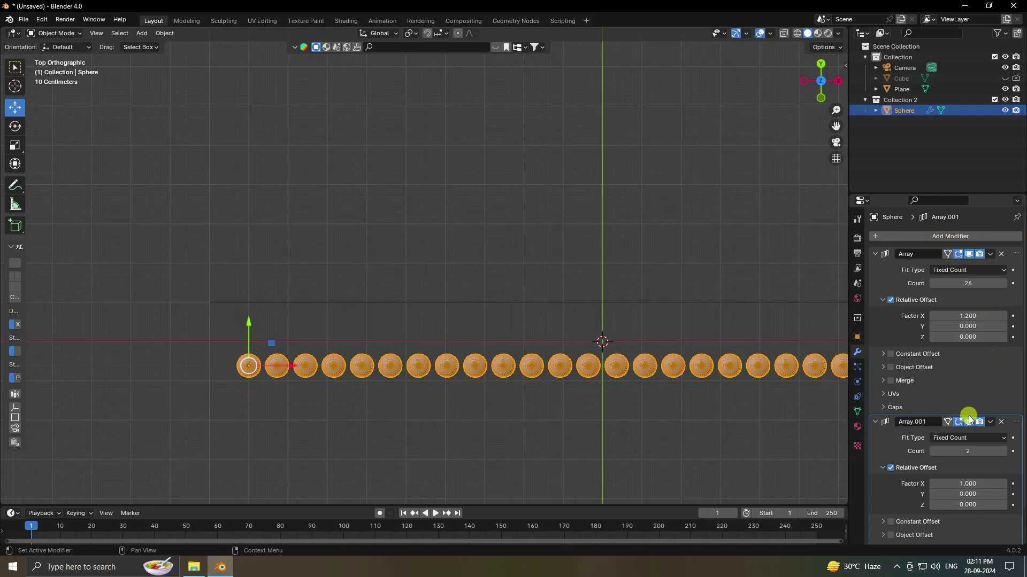
pyautogui.click(875, 254)
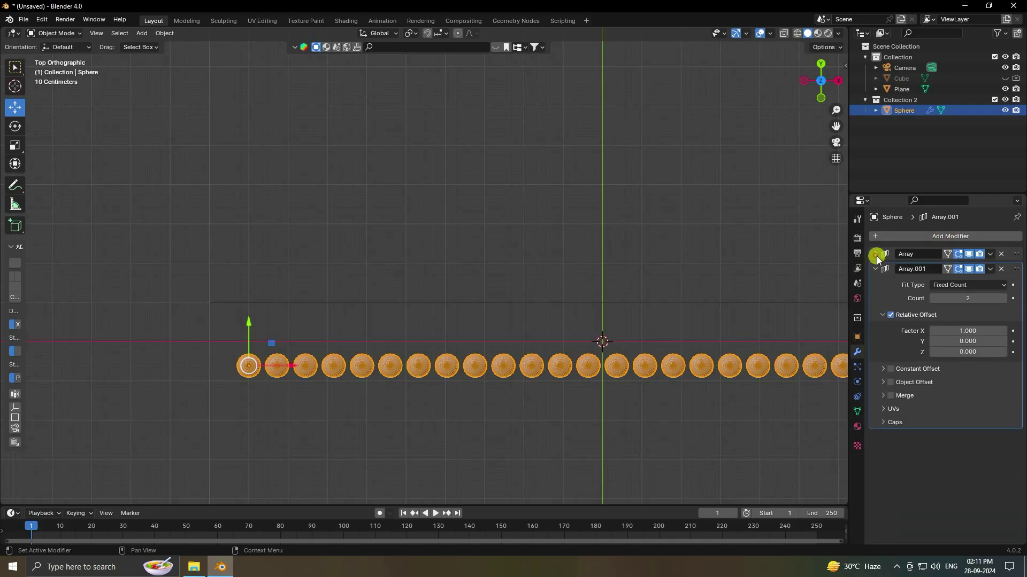
pyautogui.click(1003, 303)
pyautogui.click(970, 331)
pyautogui.write('0')
pyautogui.press('Return')
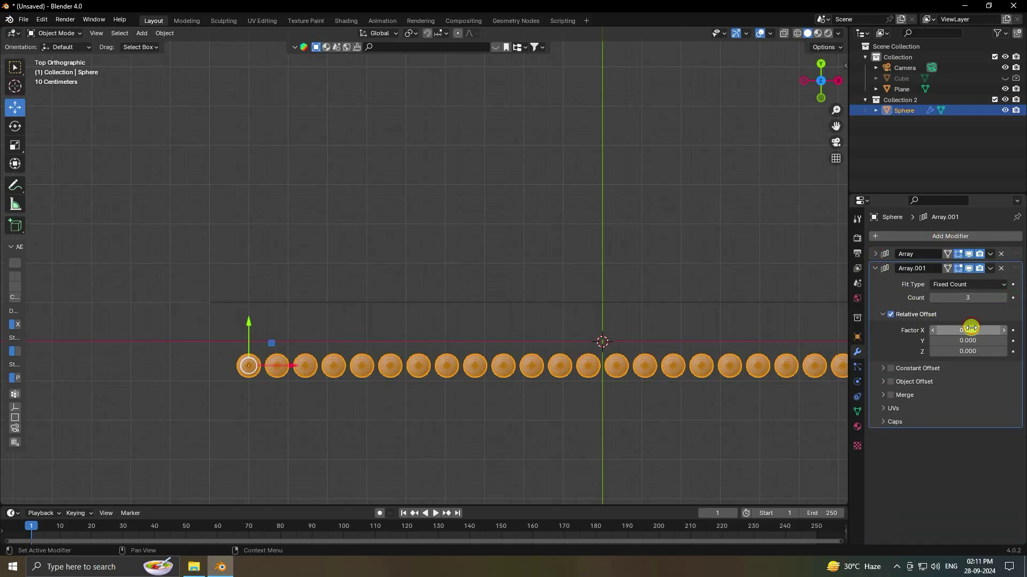
pyautogui.moveTo(980, 337); pyautogui.dragTo(1004, 344)
# Nudge the three sphere rows about -0.055 m along Y to center them over the container
pyautogui.scroll(3, 480, 383)
pyautogui.keyDown('shift'); pyautogui.moveTo(388, 374); pyautogui.dragTo(98, 345, button='middle'); pyautogui.keyUp('shift')
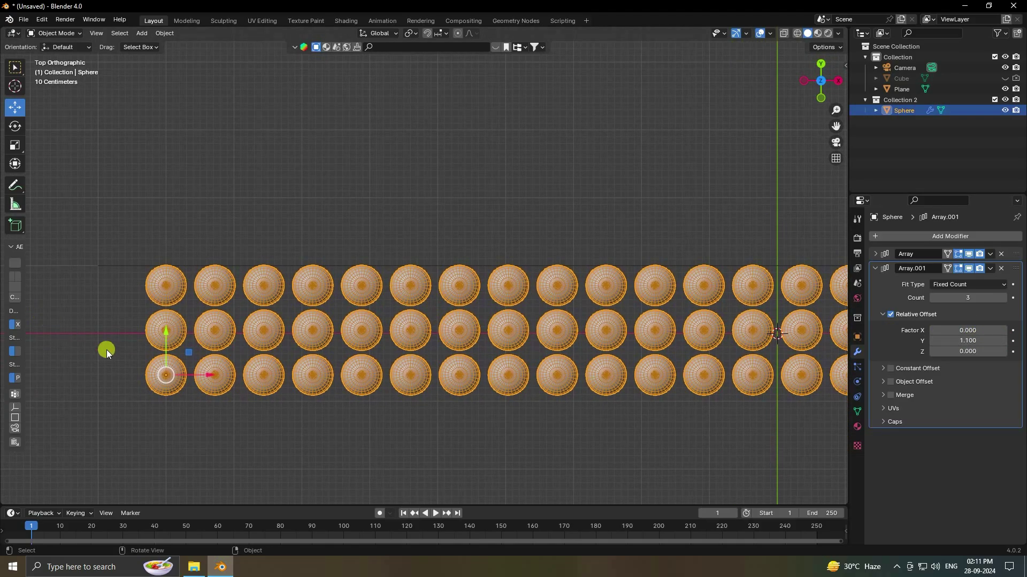
pyautogui.moveTo(169, 333); pyautogui.dragTo(166, 339)
# Add a third Array modifier with relative offset factors of 0 in X and 1.2 in Z
pyautogui.scroll(-4, 230, 234)
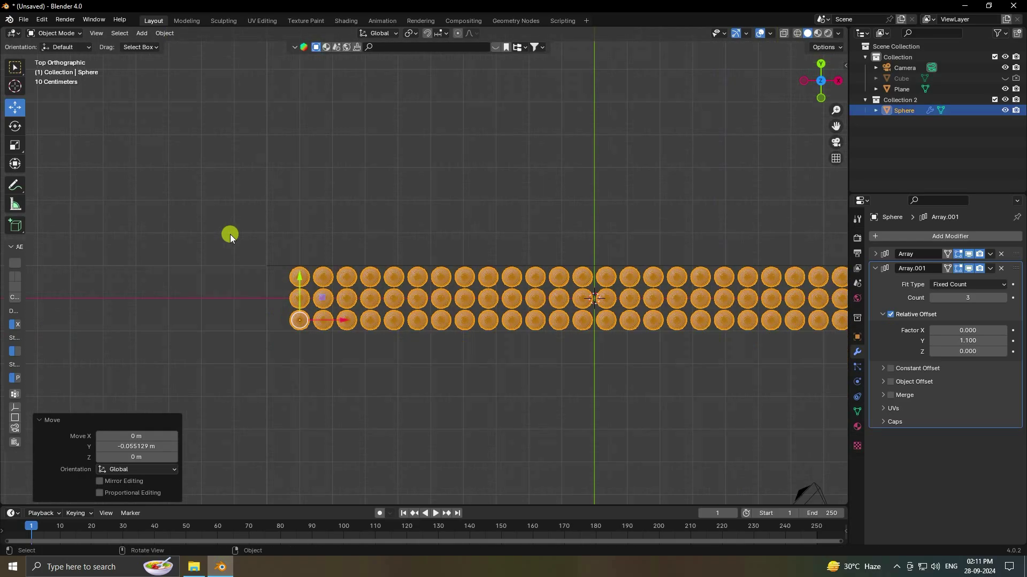
pyautogui.keyDown('shift'); pyautogui.moveTo(667, 314); pyautogui.dragTo(520, 369, button='middle'); pyautogui.keyUp('shift')
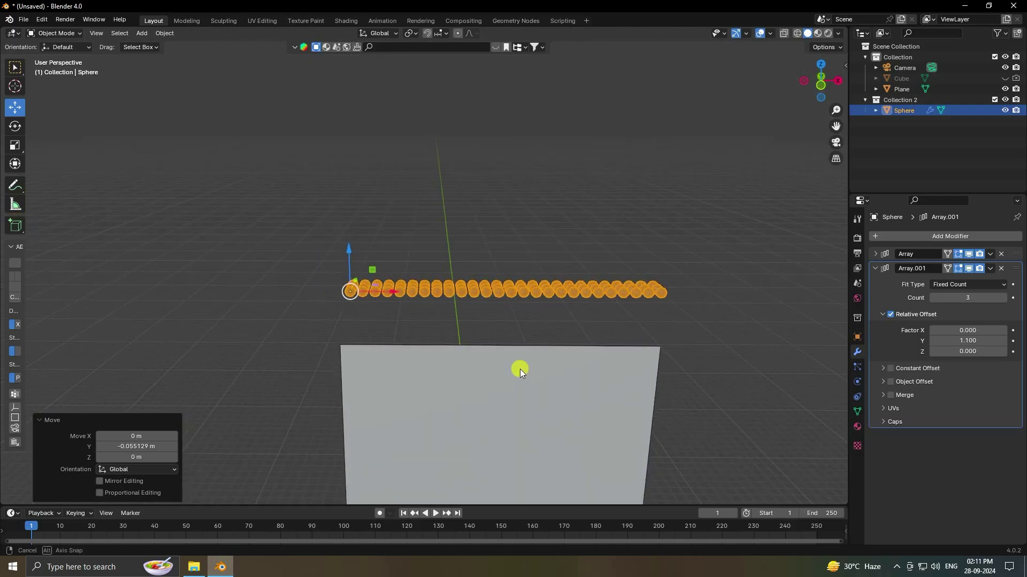
pyautogui.click(891, 236)
pyautogui.moveTo(869, 236)
pyautogui.click(940, 235)
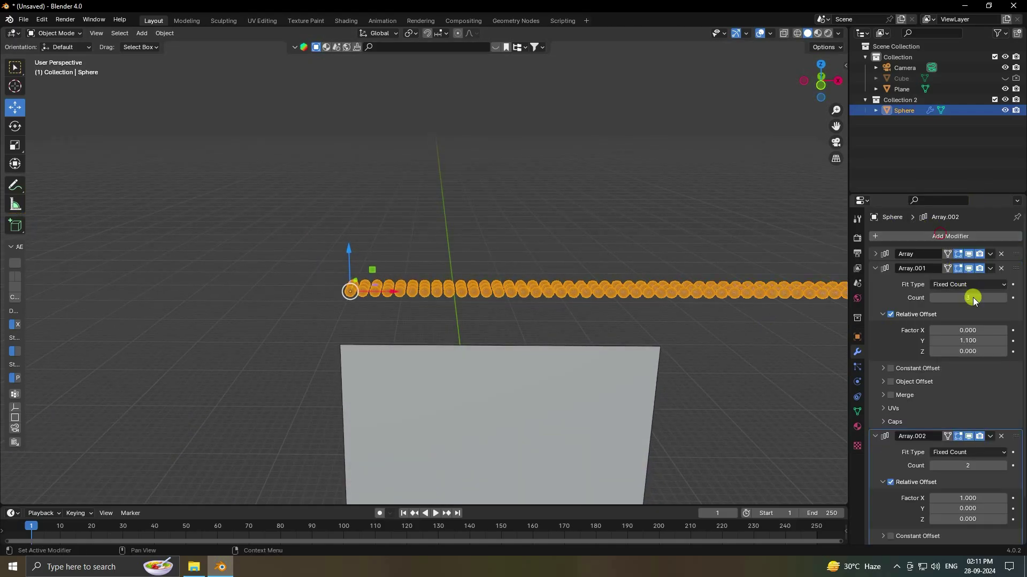
pyautogui.click(875, 268)
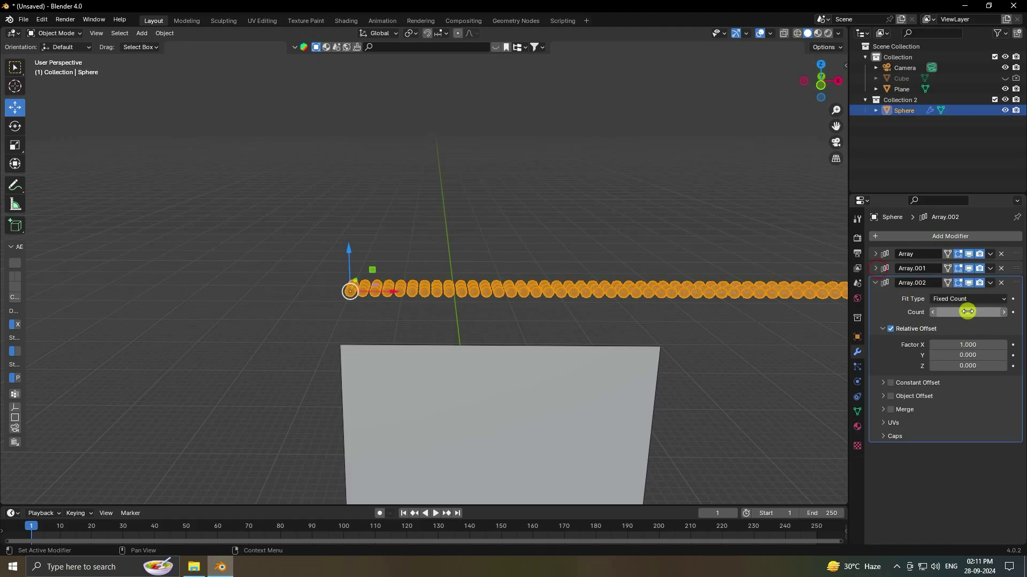
pyautogui.click(965, 344)
pyautogui.write('0')
pyautogui.press('Return')
pyautogui.click(967, 365)
pyautogui.write('1.2')
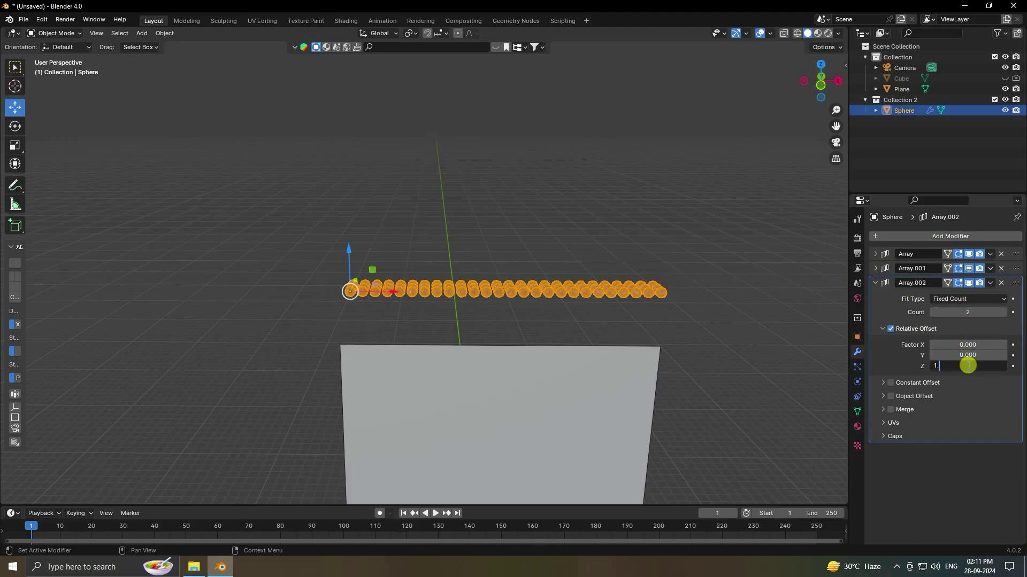
pyautogui.press('Return')
# Examine the gaps between the stacked sphere layers up close in the front view
pyautogui.press('KP_1')
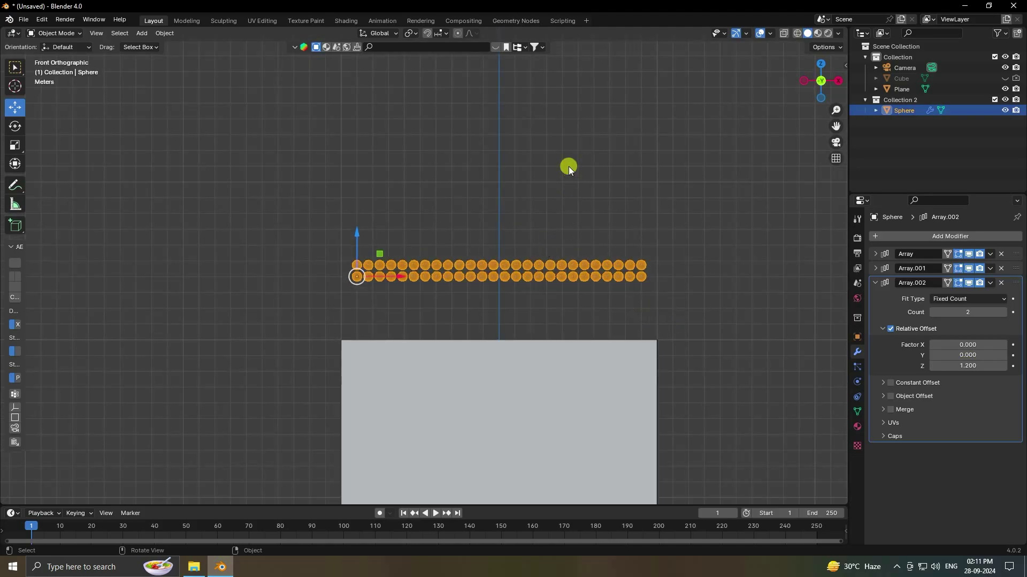
pyautogui.click(568, 166)
pyautogui.scroll(5, 537, 230)
pyautogui.scroll(3, 315, 268)
pyautogui.scroll(2, 321, 264)
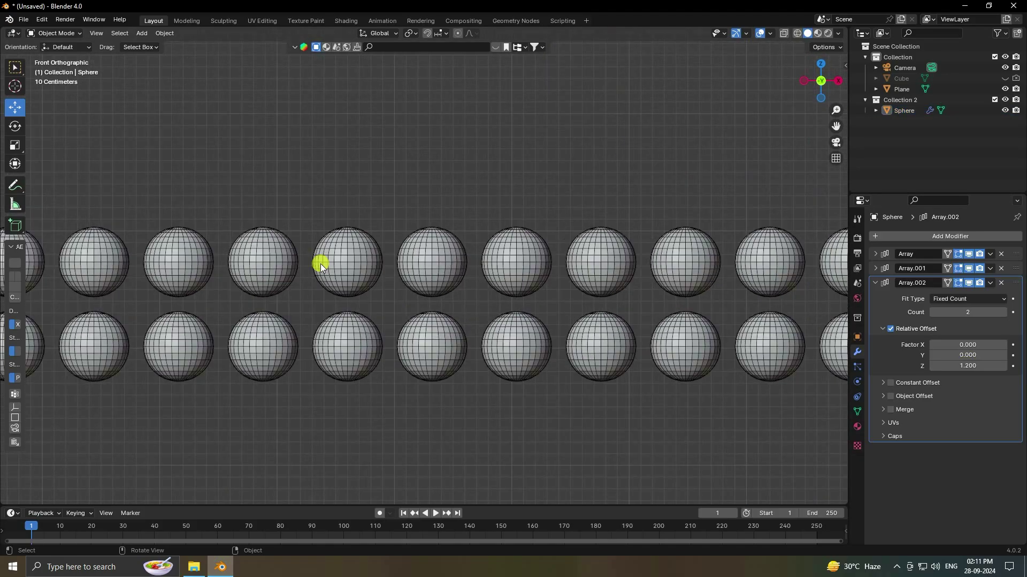
pyautogui.scroll(-6, 329, 271)
# Set the third Array modifier's count to 40 to stack the sphere layers into a tall block
pyautogui.click(902, 110)
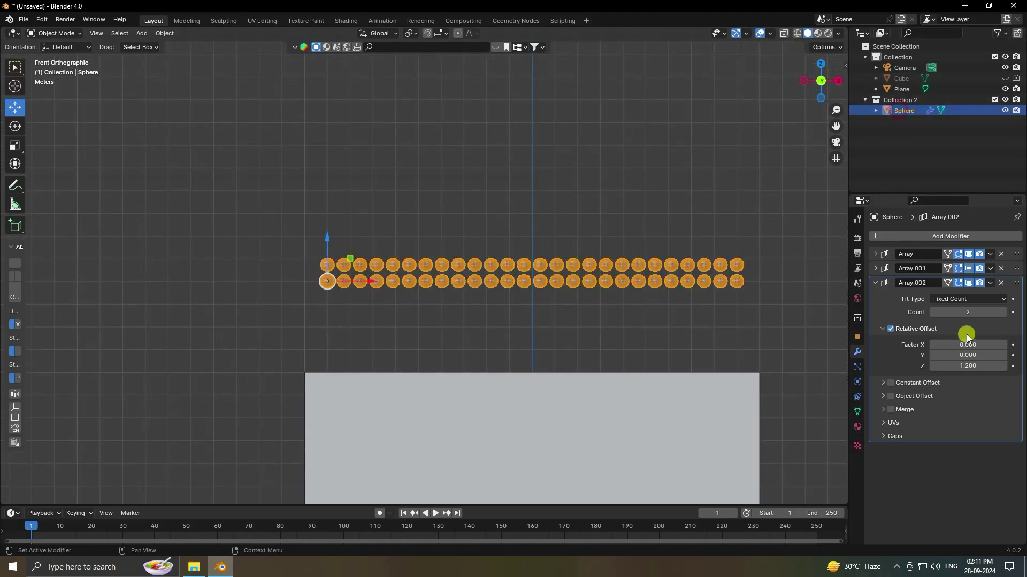
pyautogui.click(1005, 312)
pyautogui.click(1005, 313)
pyautogui.click(1005, 312)
pyautogui.click(1005, 312)
pyautogui.click(1006, 312)
pyautogui.tripleClick(1005, 312)
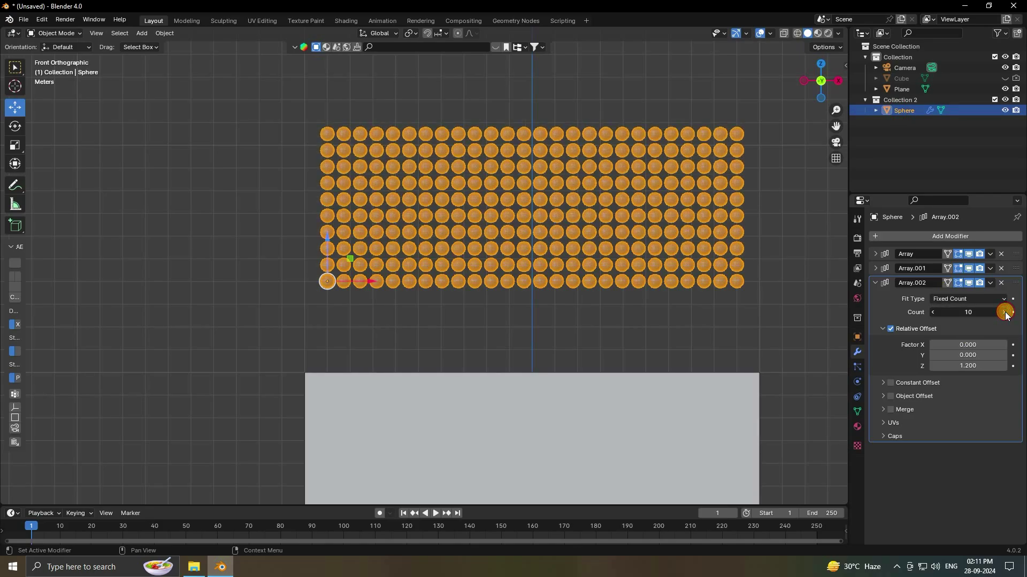
pyautogui.tripleClick(1005, 312)
pyautogui.tripleClick(1005, 312)
pyautogui.doubleClick(1005, 312)
pyautogui.tripleClick(1006, 312)
pyautogui.doubleClick(1005, 313)
pyautogui.doubleClick(1006, 313)
pyautogui.scroll(-7, 392, 242)
pyautogui.keyDown('shift'); pyautogui.moveTo(467, 245); pyautogui.dragTo(471, 286, button='middle'); pyautogui.keyUp('shift')
pyautogui.click(972, 312)
pyautogui.write('30')
pyautogui.press('Return')
pyautogui.scroll(4, 470, 200)
pyautogui.click(972, 312)
pyautogui.write('40')
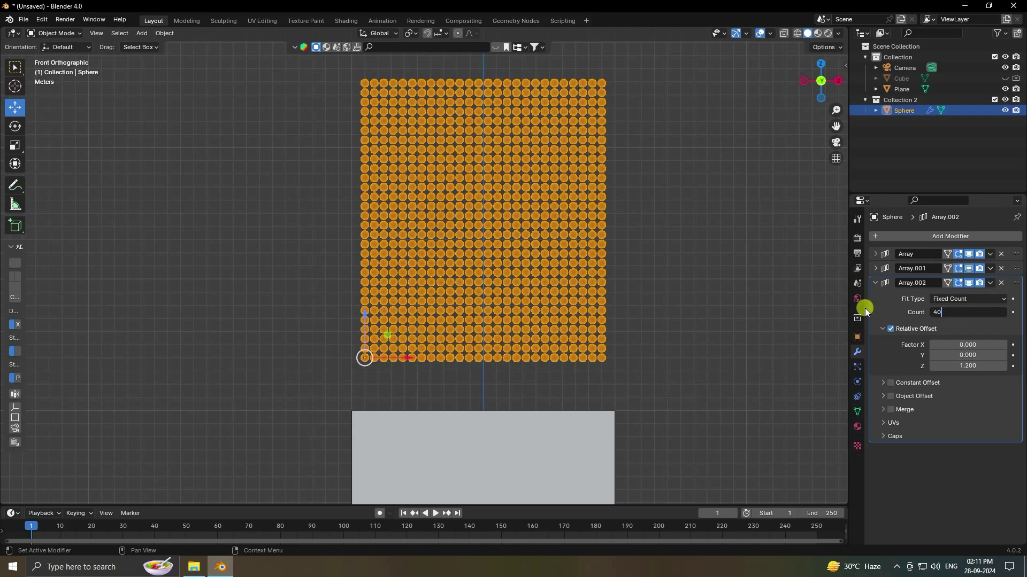
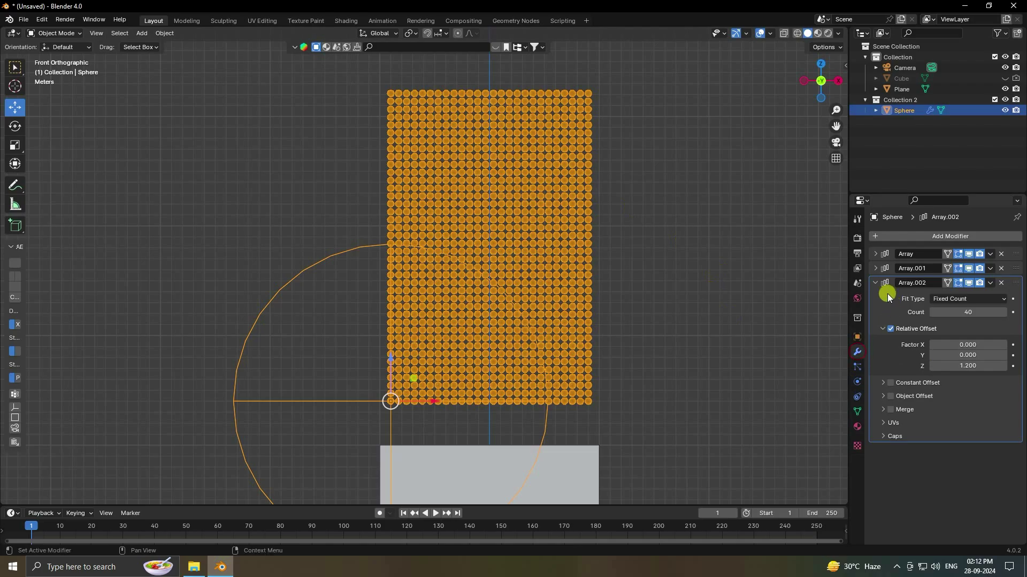
# Apply all three Array modifiers on the Sphere object
pyautogui.click(876, 283)
pyautogui.click(990, 254)
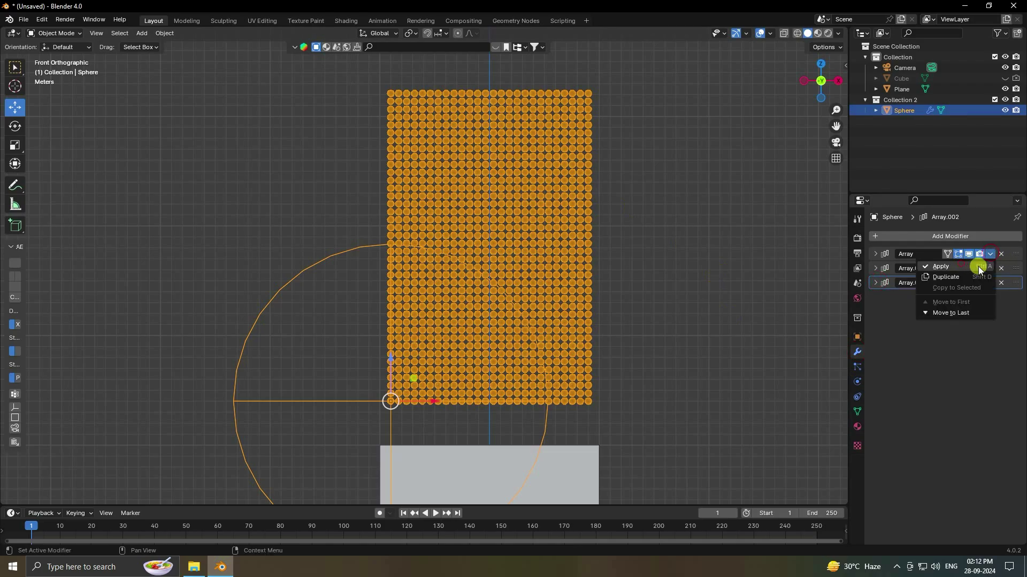
pyautogui.click(977, 266)
pyautogui.click(990, 254)
pyautogui.click(988, 266)
pyautogui.click(991, 255)
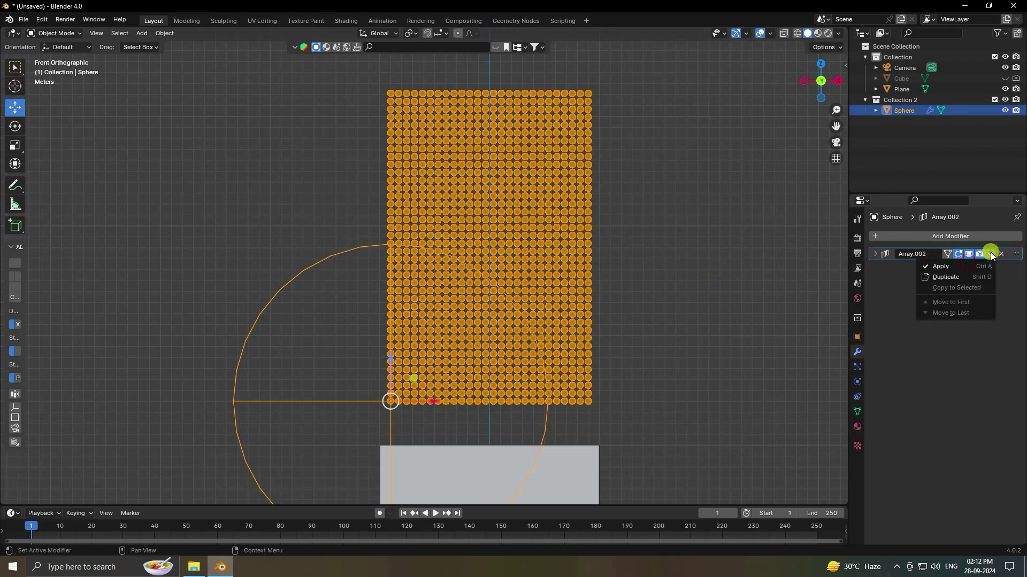
pyautogui.click(940, 266)
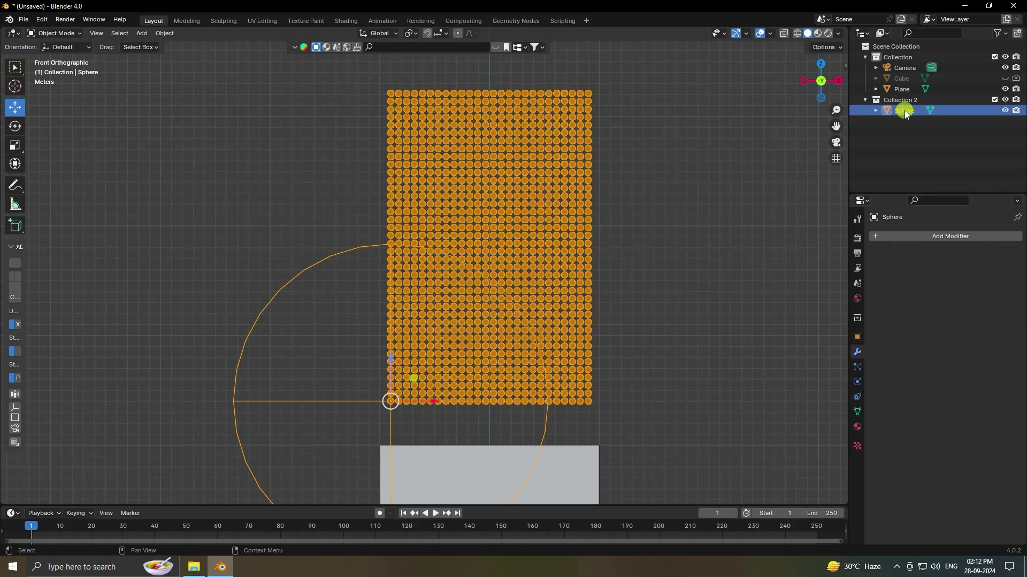
pyautogui.scroll(1, 611, 191)
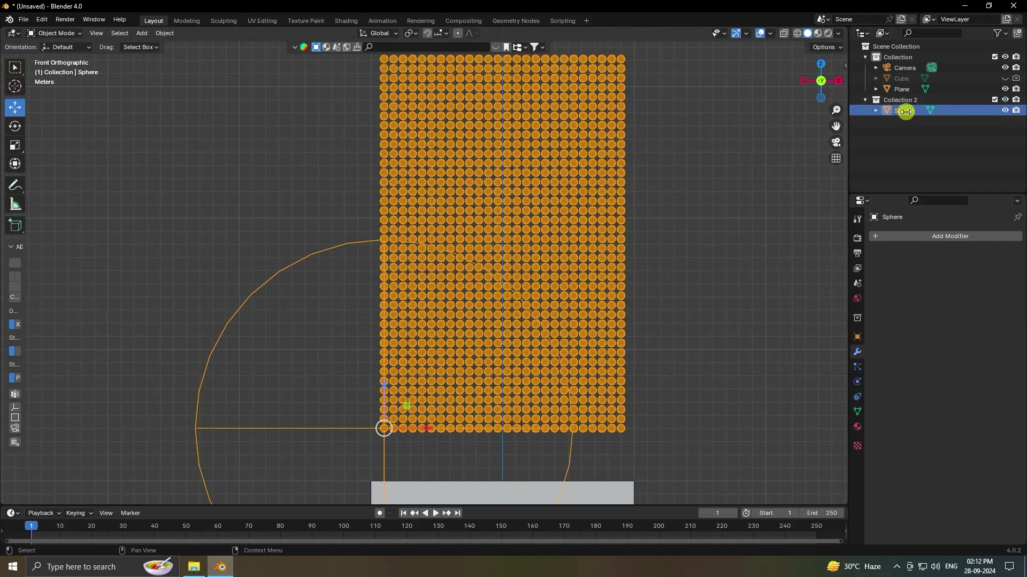
# Separate the Sphere mesh by loose parts into individual sphere objects and return to Object Mode
pyautogui.click(75, 33)
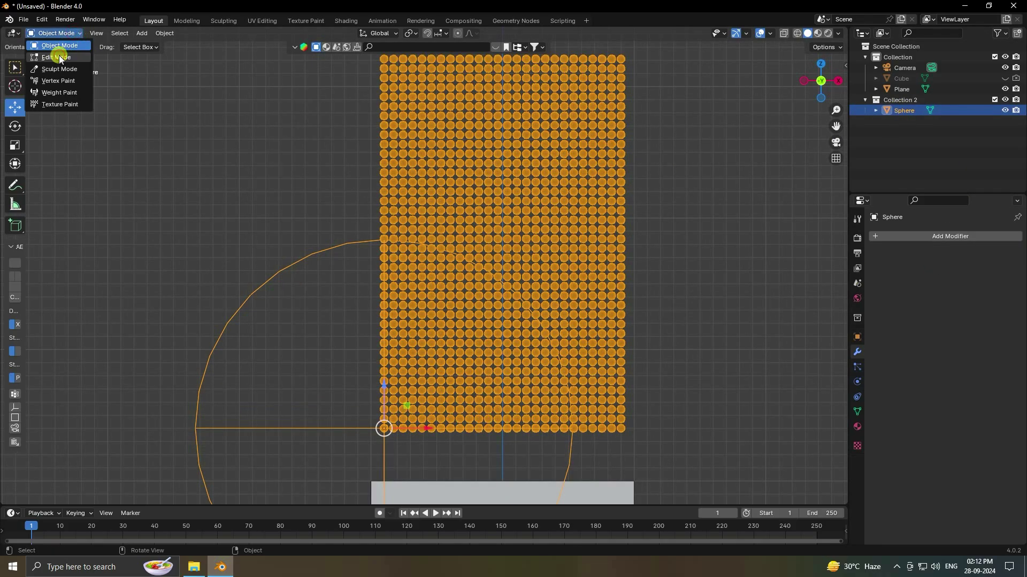
pyautogui.press('Tab')
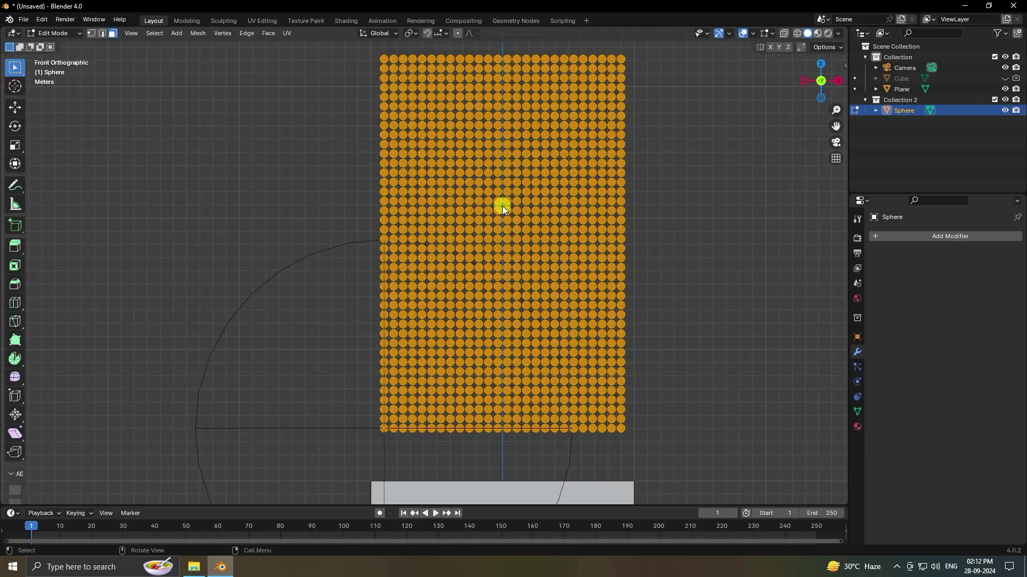
pyautogui.scroll(4, 502, 207)
pyautogui.scroll(5, 502, 206)
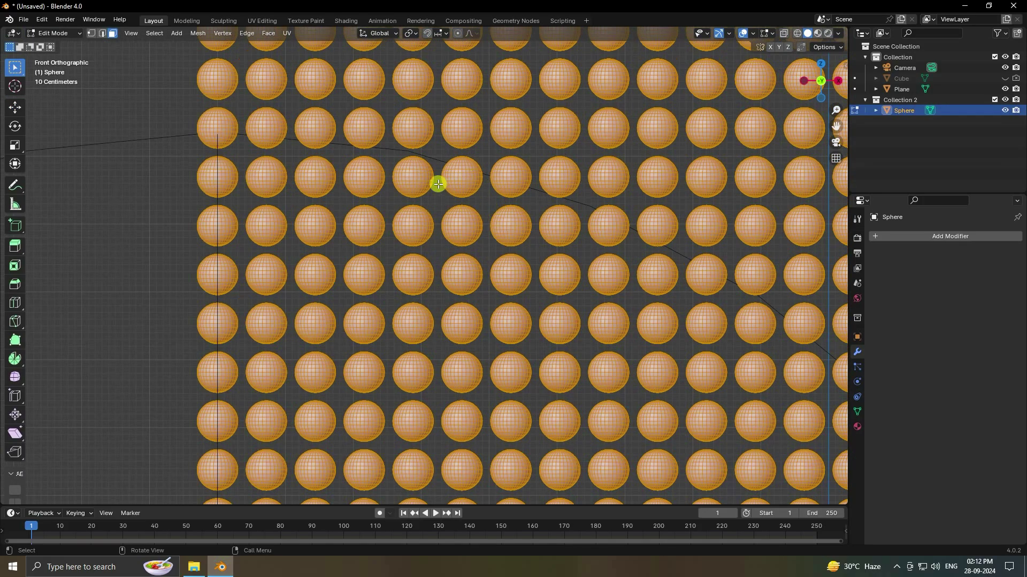
pyautogui.click(90, 33)
pyautogui.scroll(2, 453, 174)
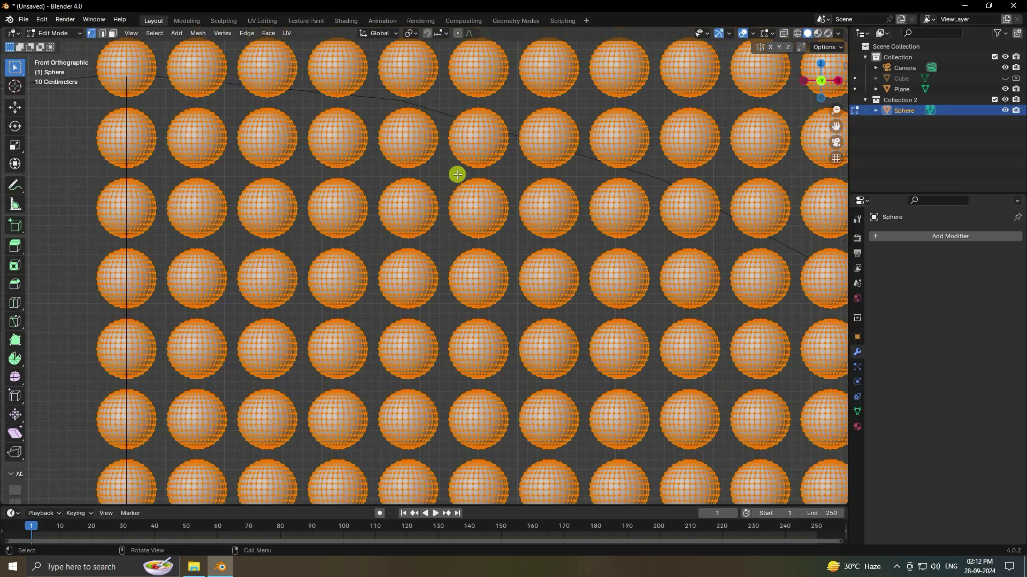
pyautogui.press('p')
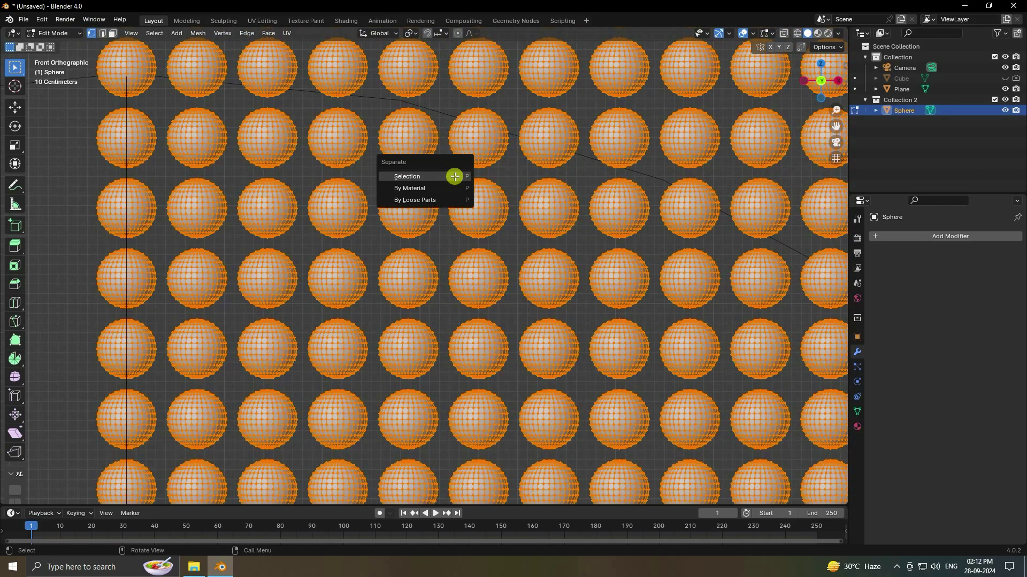
pyautogui.click(422, 199)
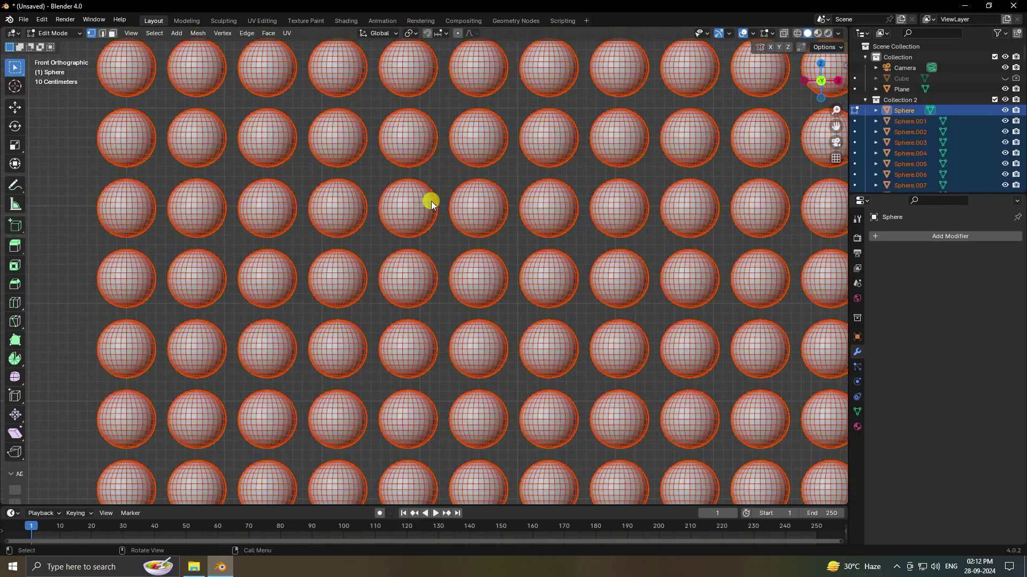
pyautogui.scroll(-10, 369, 218)
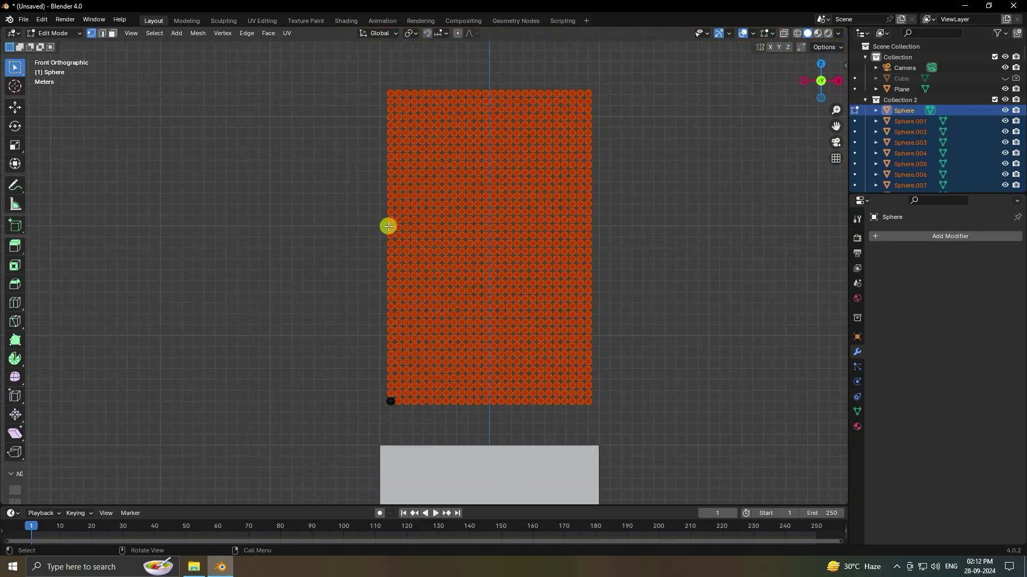
pyautogui.click(56, 32)
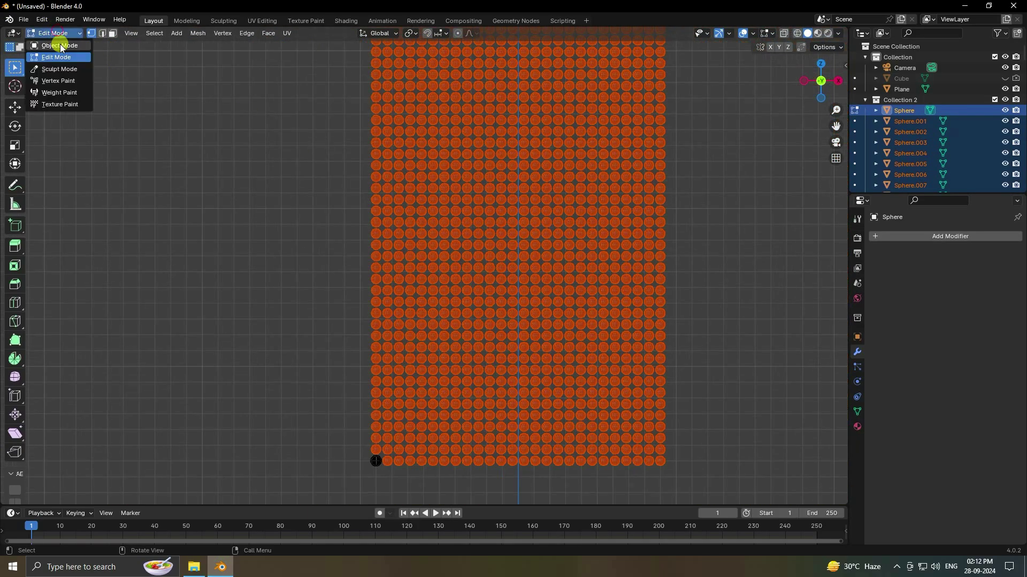
pyautogui.click(60, 44)
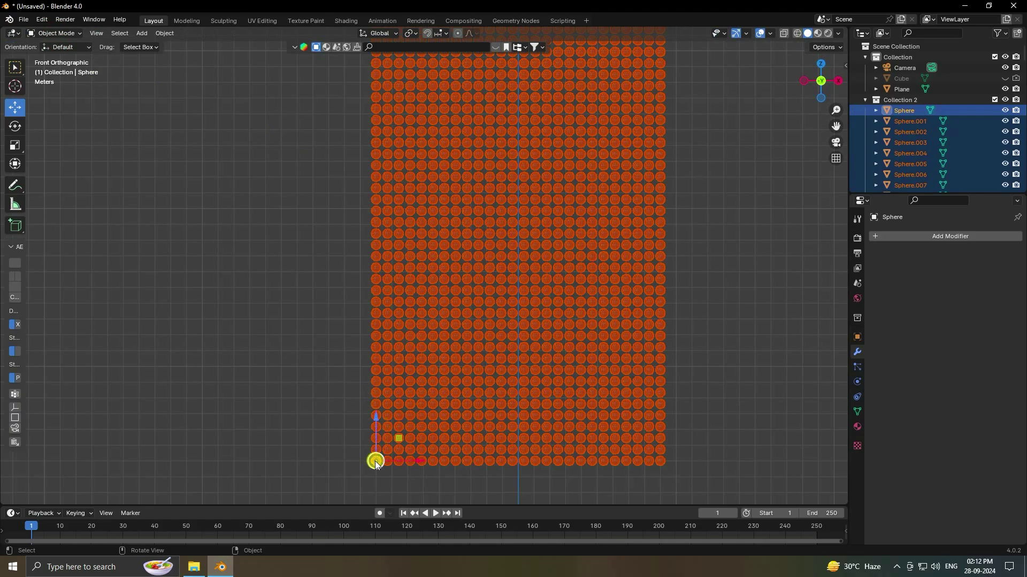
# Set the origin of all selected spheres to their own geometry
pyautogui.scroll(3, 377, 465)
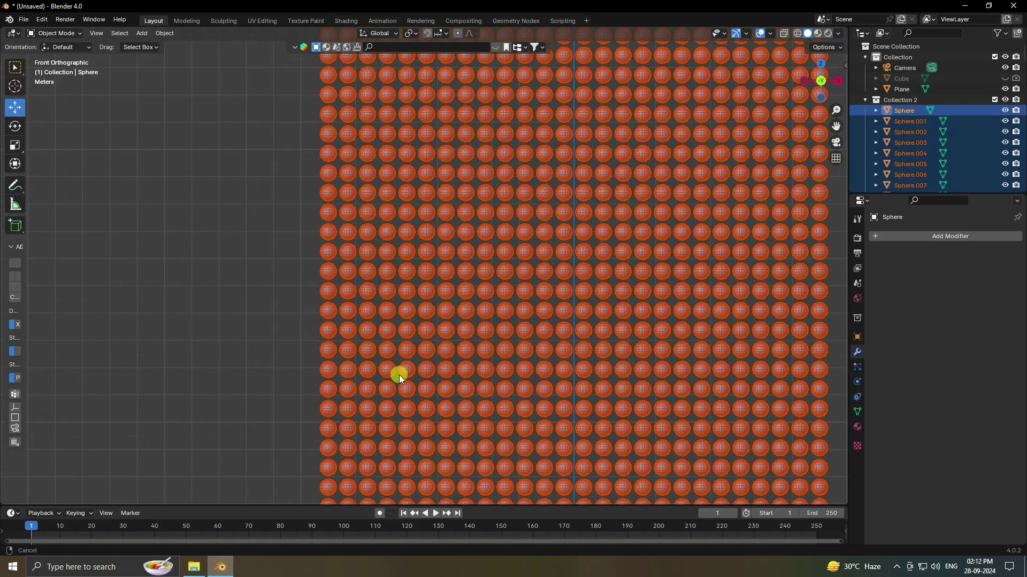
pyautogui.keyDown('shift'); pyautogui.moveTo(399, 374); pyautogui.dragTo(320, 364, button='middle'); pyautogui.keyUp('shift')
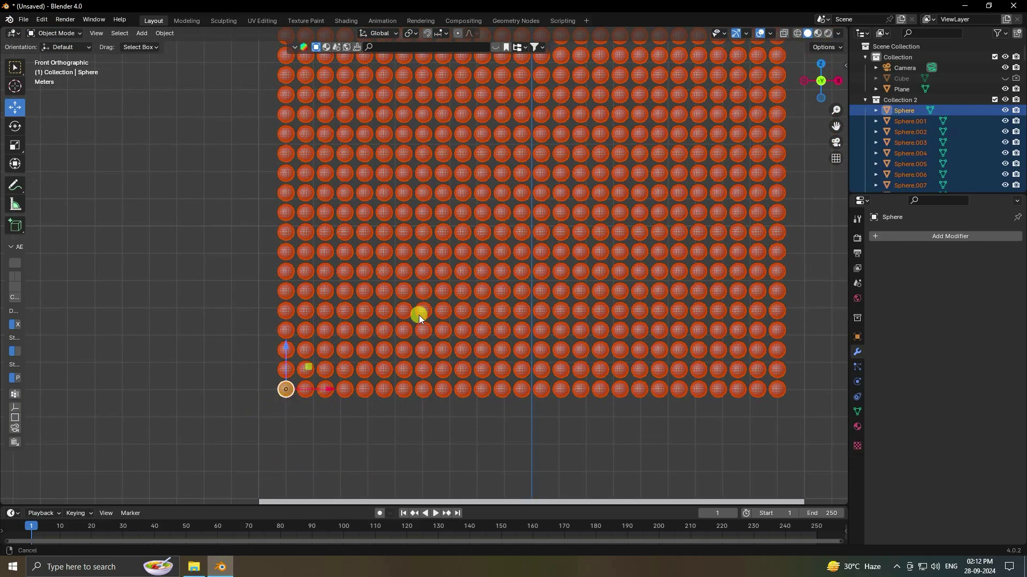
pyautogui.scroll(-4, 429, 390)
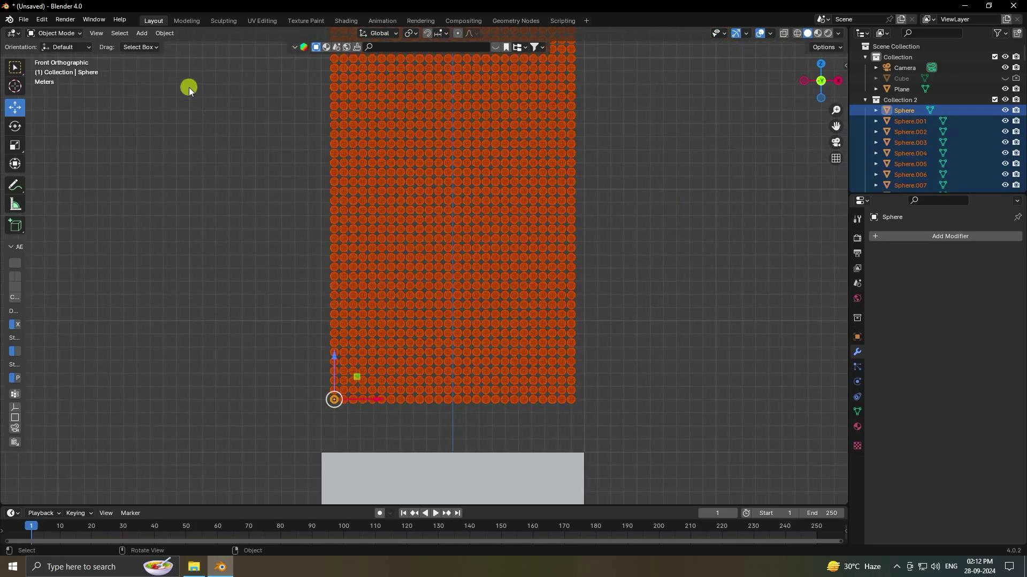
pyautogui.click(165, 33)
pyautogui.moveTo(174, 55)
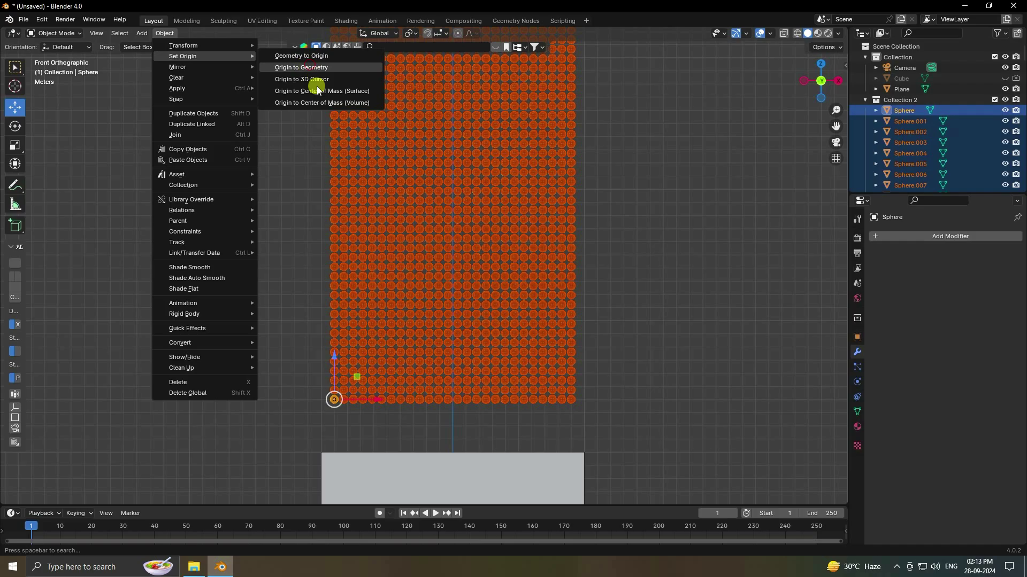
pyautogui.press('Return')
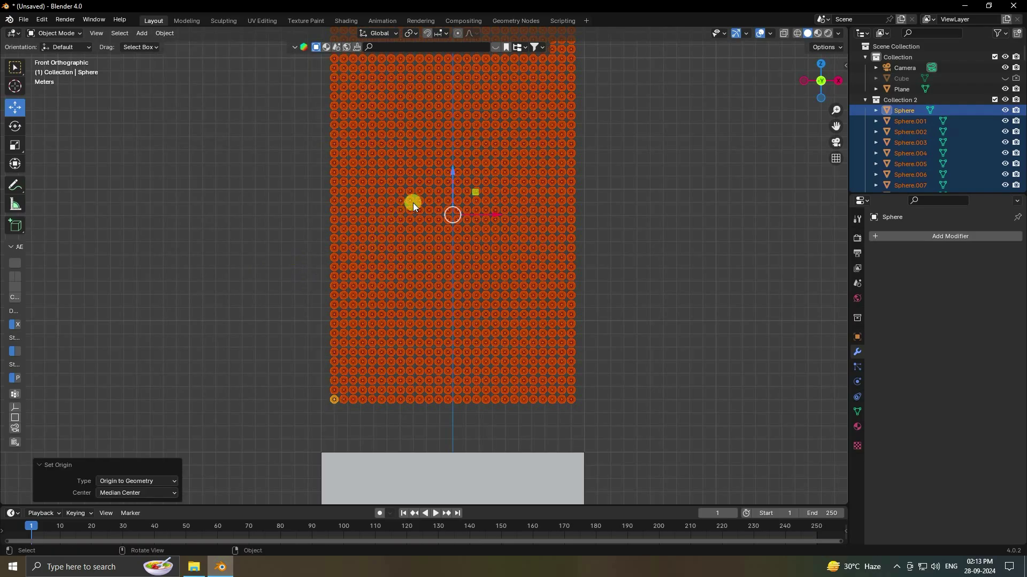
# Set the timeline's end frame to 800 and reveal the cache settings of the scene's Rigid Body World
pyautogui.scroll(-2, 528, 296)
pyautogui.keyDown('shift'); pyautogui.moveTo(528, 295); pyautogui.dragTo(550, 297, button='middle'); pyautogui.keyUp('shift')
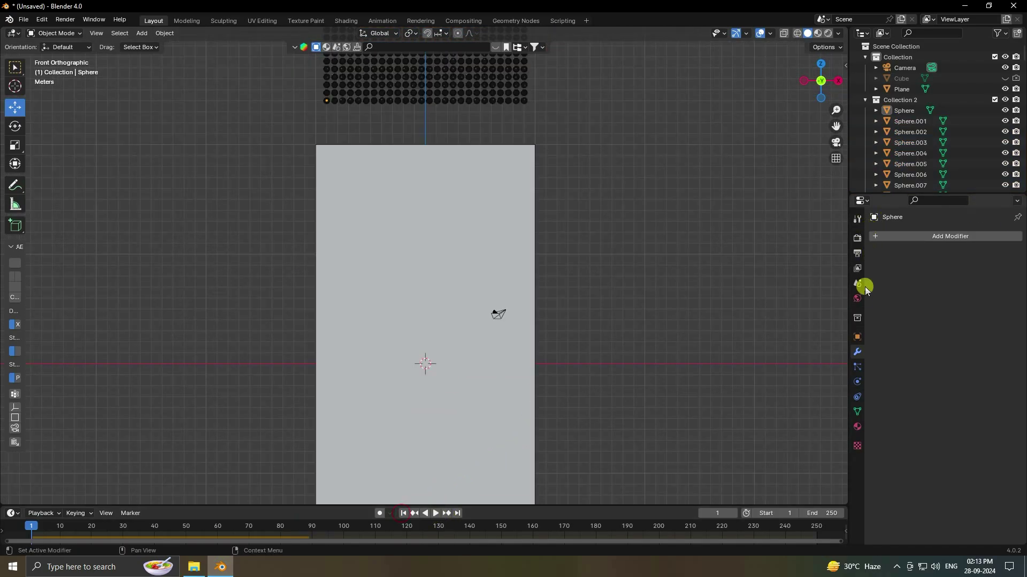
pyautogui.click(857, 283)
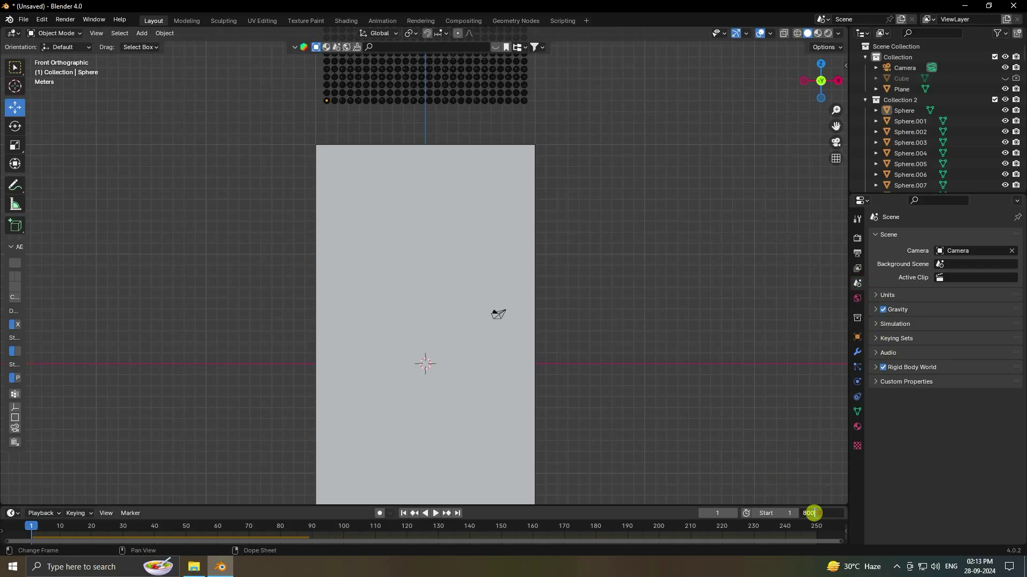
pyautogui.moveTo(813, 514); pyautogui.dragTo(771, 517)
pyautogui.press('Return')
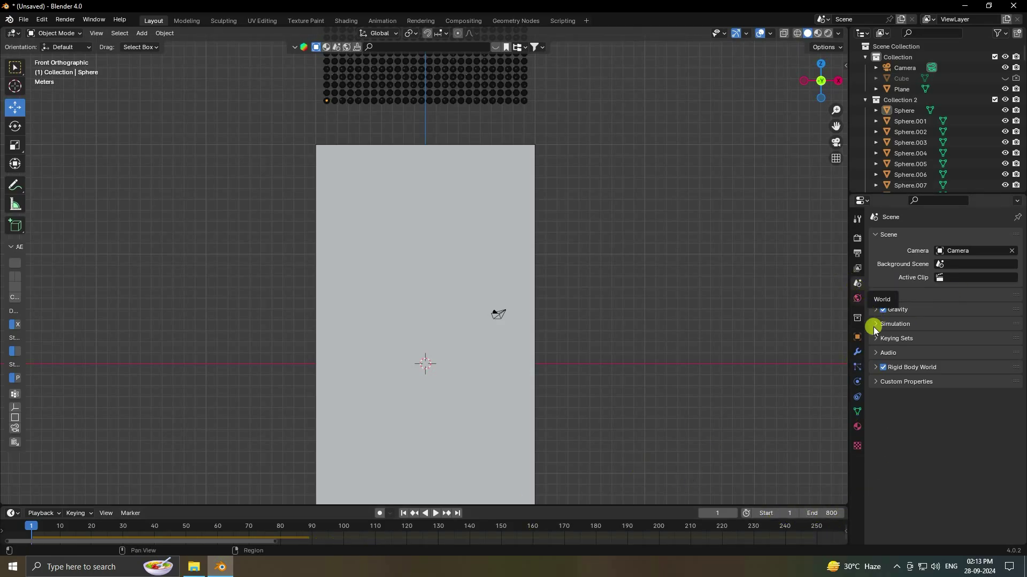
pyautogui.click(876, 368)
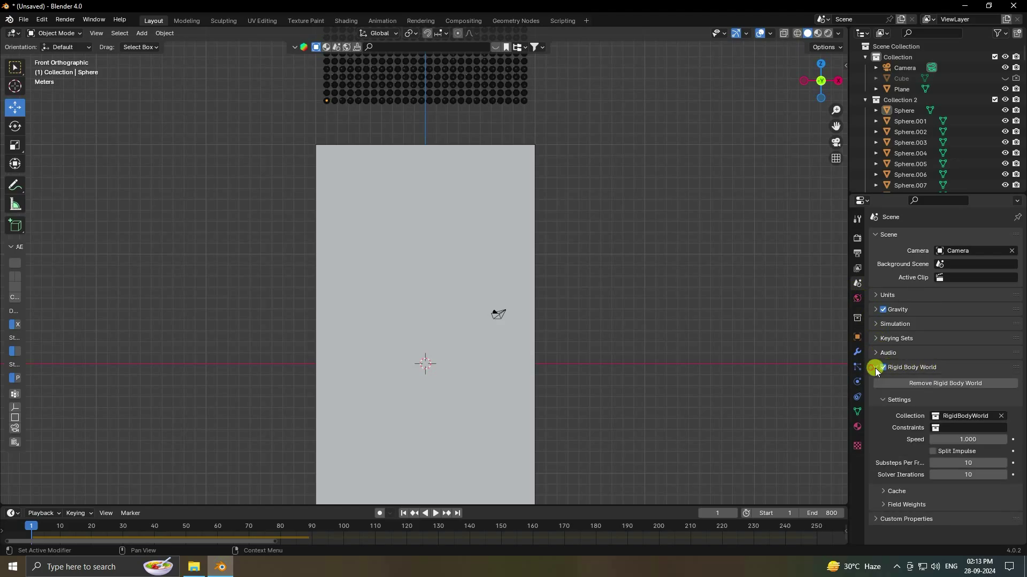
pyautogui.click(883, 491)
pyautogui.scroll(-5, 882, 491)
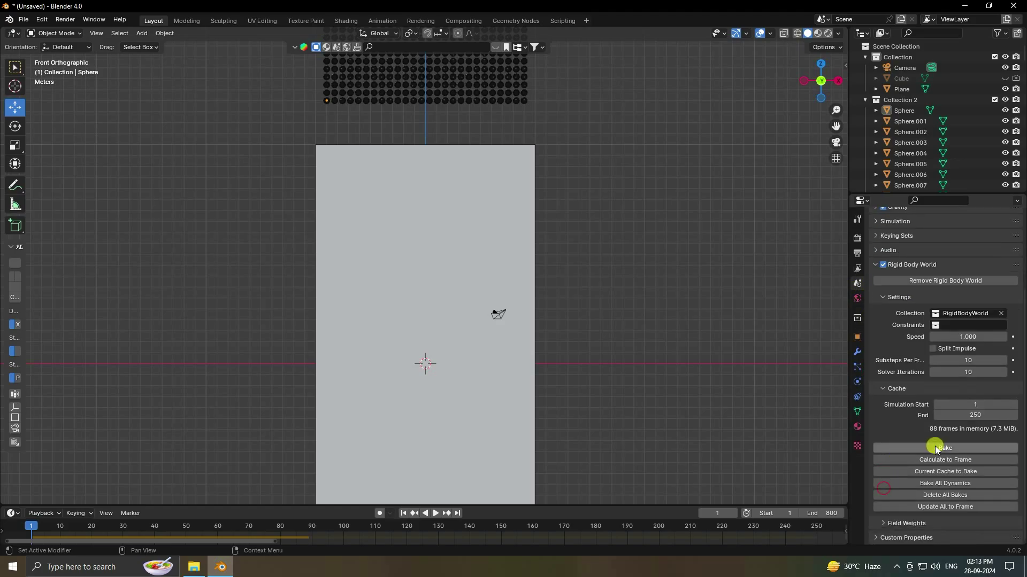
pyautogui.click(976, 413)
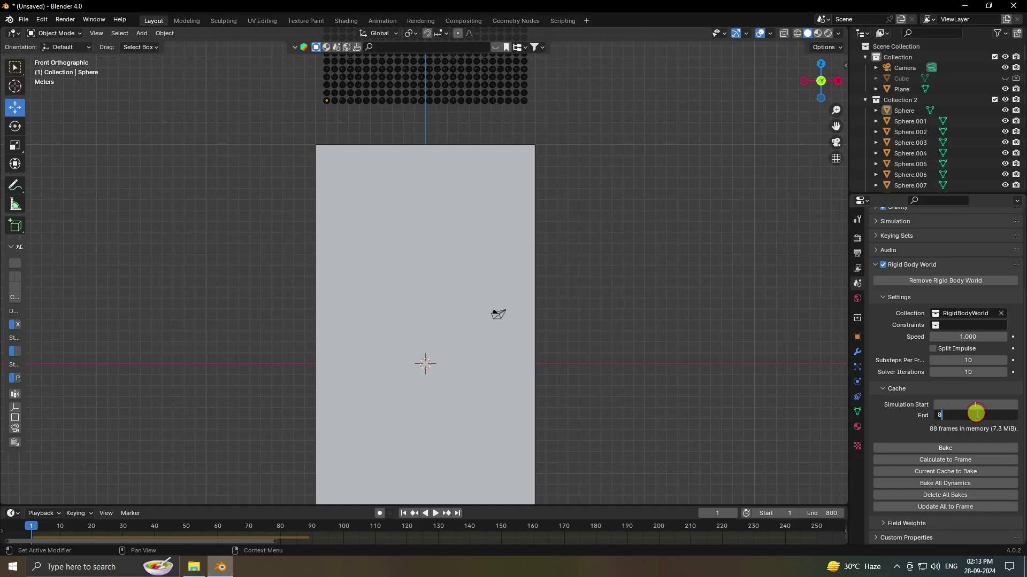
pyautogui.write('8')
pyautogui.moveTo(976, 413); pyautogui.dragTo(902, 422)
pyautogui.press('Return')
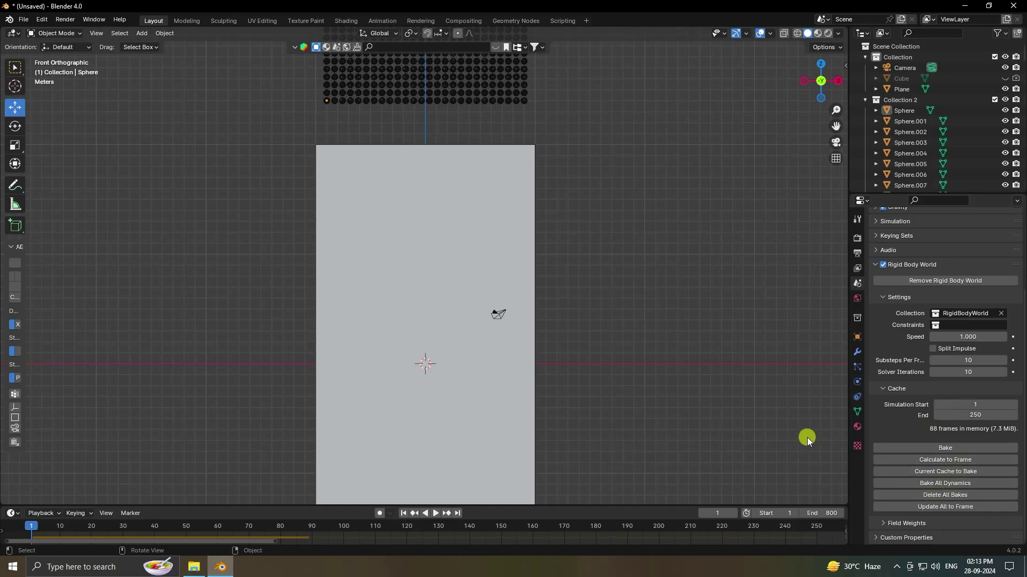
# Bake the rigid body simulation and adjust the viewport overlays while the result plays back
pyautogui.click(925, 458)
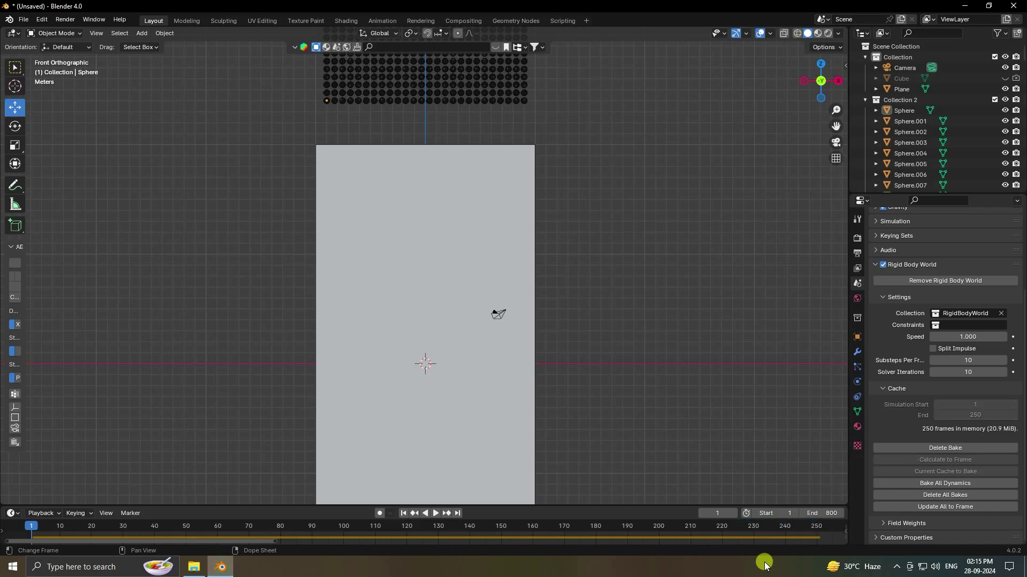
pyautogui.click(435, 513)
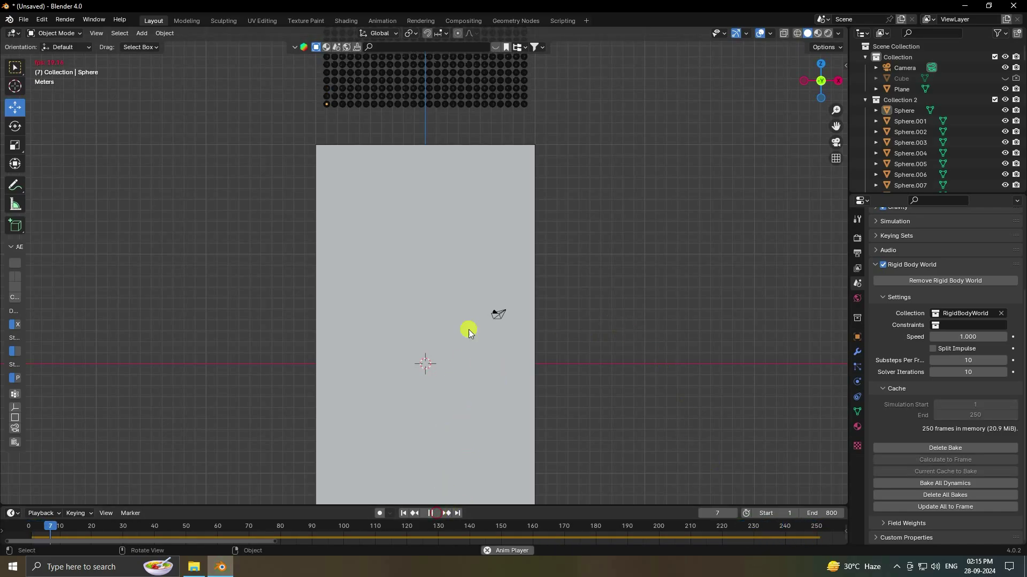
pyautogui.scroll(3, 470, 307)
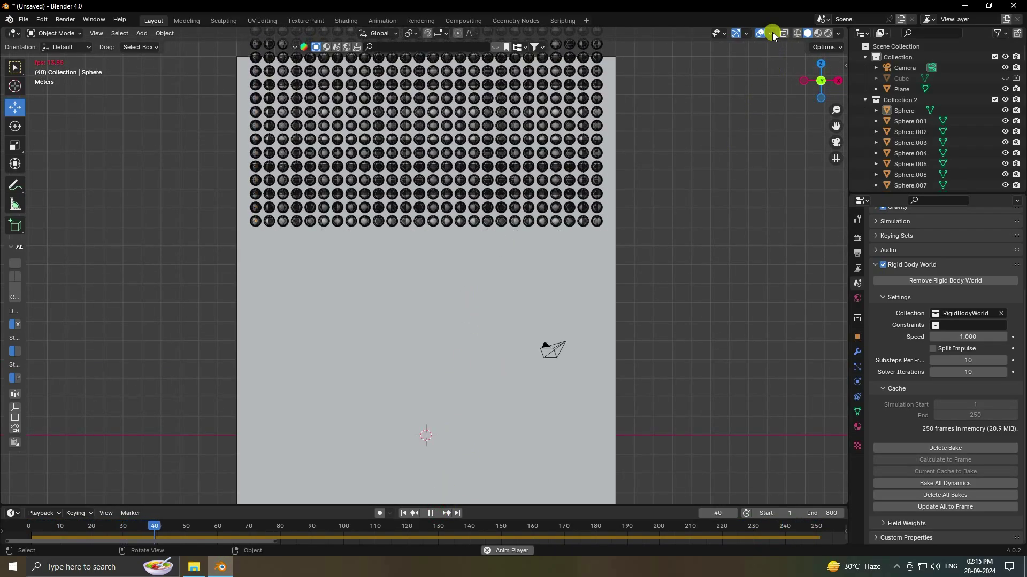
pyautogui.click(770, 34)
pyautogui.click(703, 215)
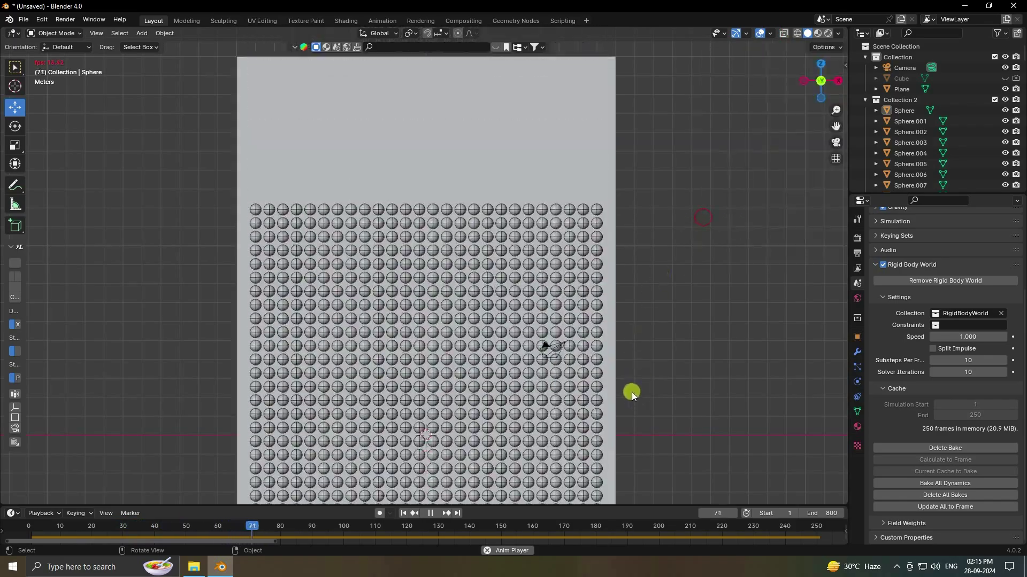
# Replay the baked simulation from the first frame and examine how the spheres pile up at the container's base
pyautogui.keyDown('shift'); pyautogui.moveTo(601, 321); pyautogui.dragTo(653, 47, button='middle'); pyautogui.keyUp('shift')
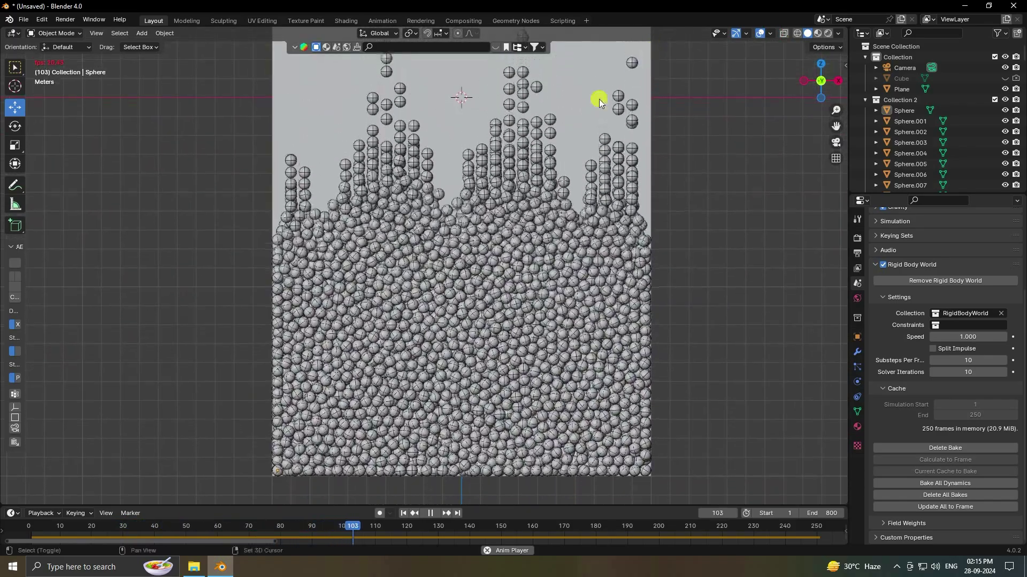
pyautogui.scroll(2, 393, 348)
pyautogui.press('KP_1')
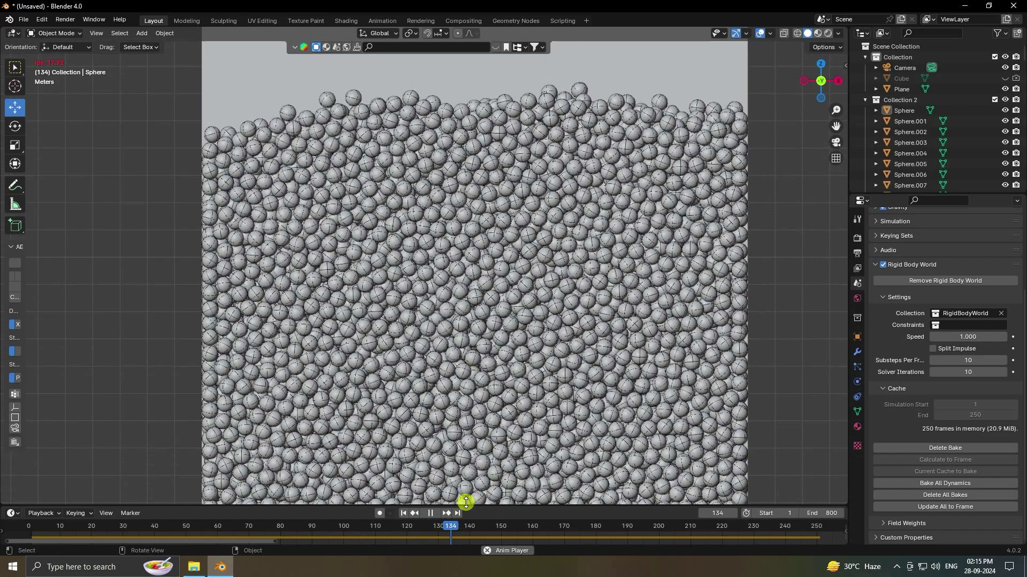
pyautogui.click(430, 513)
pyautogui.click(404, 515)
pyautogui.click(435, 513)
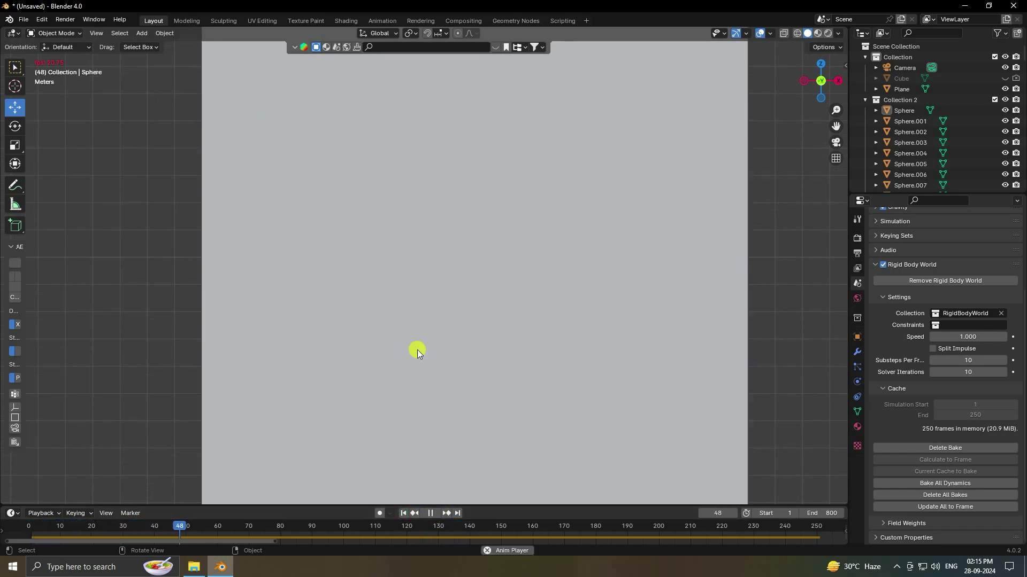
pyautogui.scroll(-1, 418, 342)
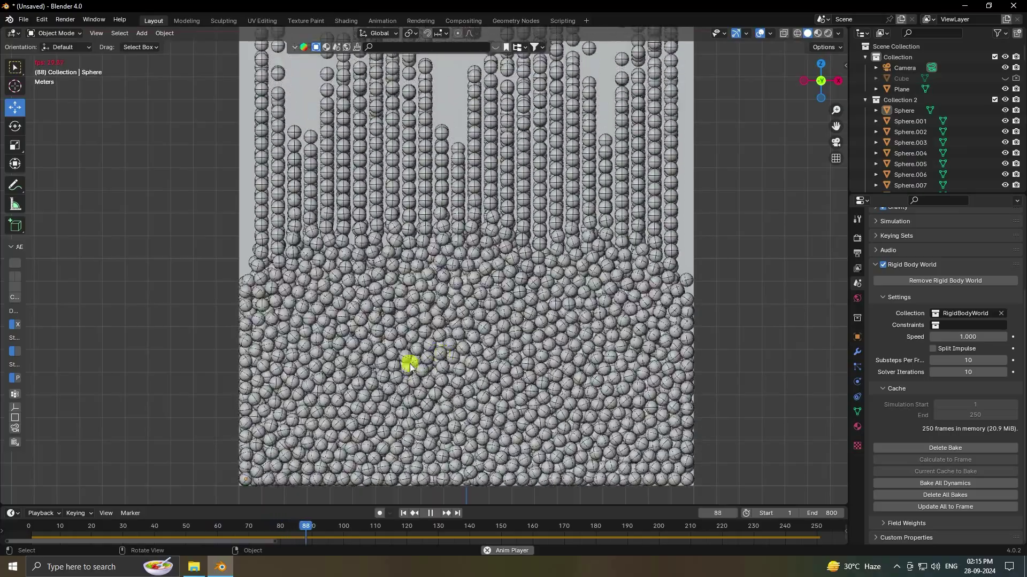
pyautogui.scroll(2, 451, 178)
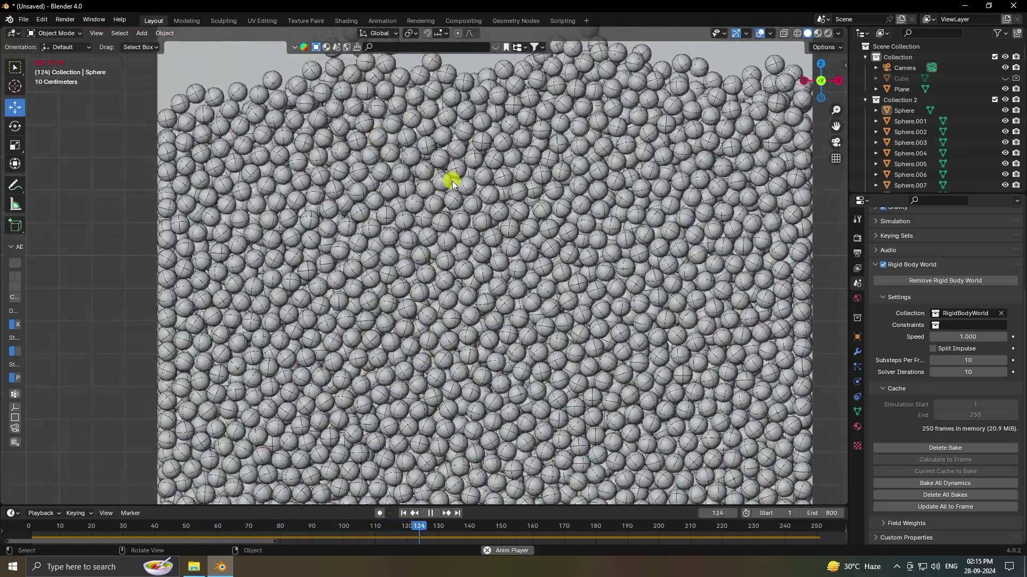
pyautogui.click(431, 512)
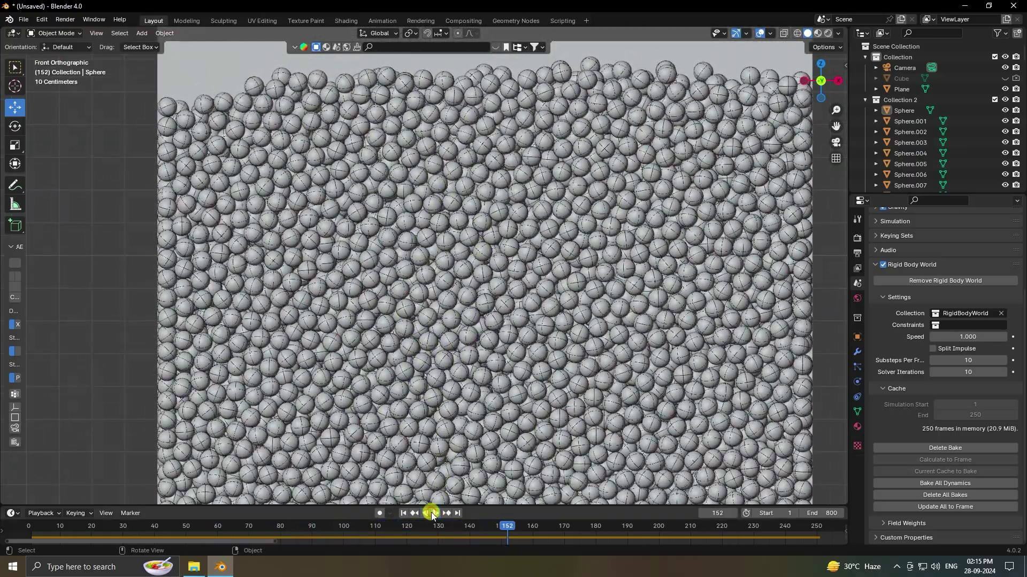
pyautogui.click(403, 512)
# Collapse Collection 2 and add a new collection below it in the scene
pyautogui.scroll(-2, 435, 346)
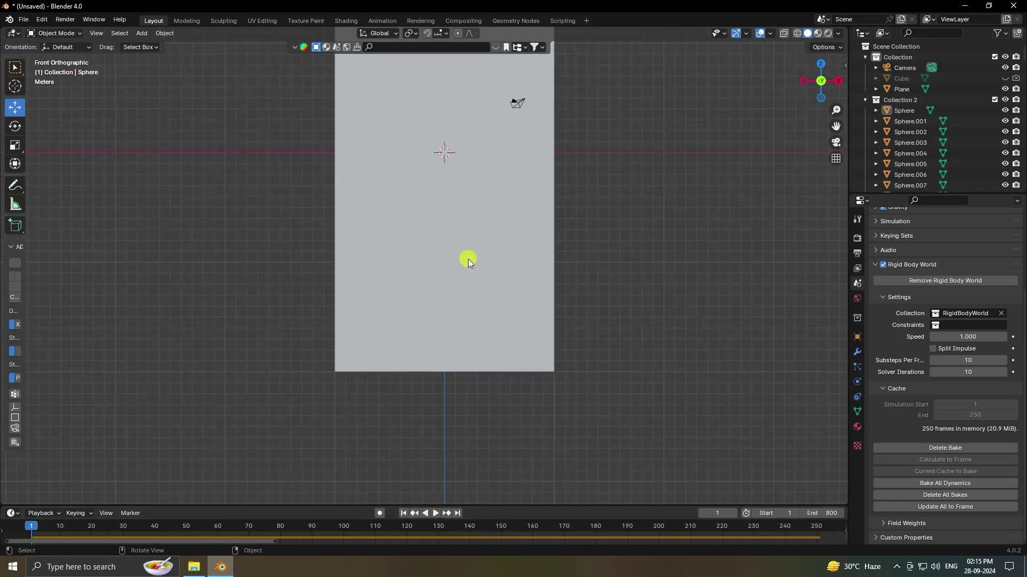
pyautogui.keyDown('shift'); pyautogui.moveTo(469, 257); pyautogui.dragTo(424, 322, button='middle'); pyautogui.keyUp('shift')
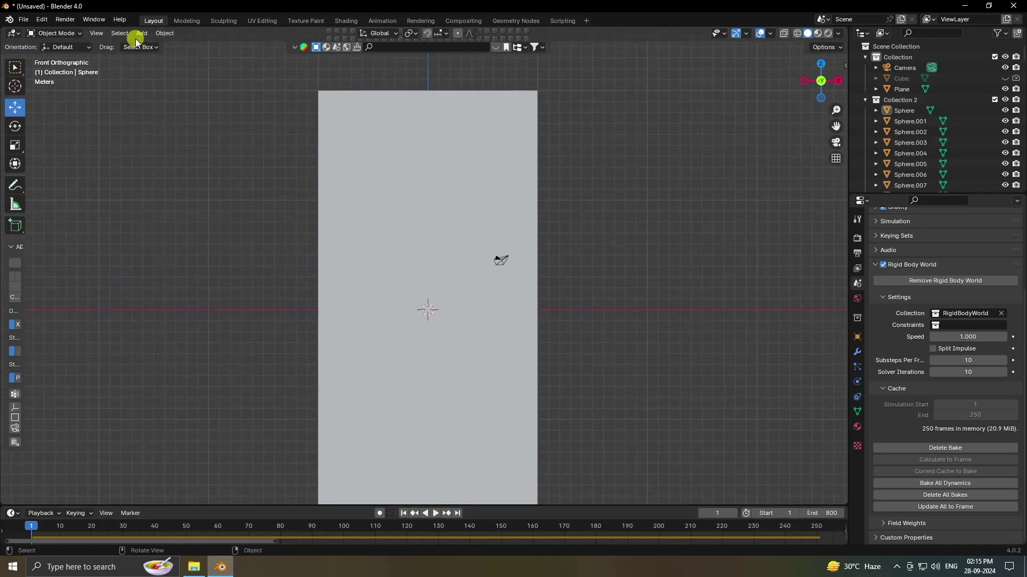
pyautogui.click(864, 100)
pyautogui.rightClick(910, 136)
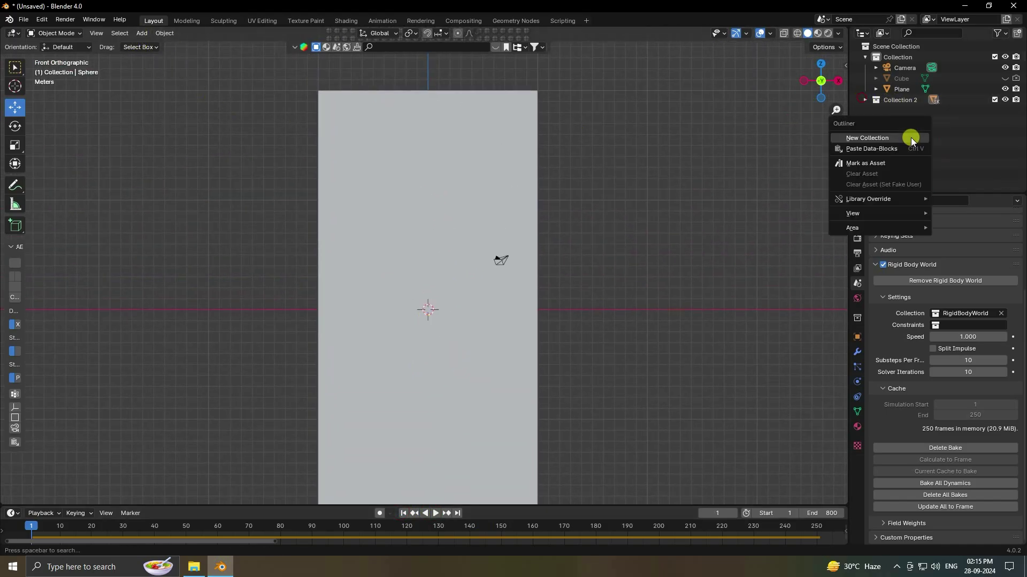
pyautogui.click(907, 138)
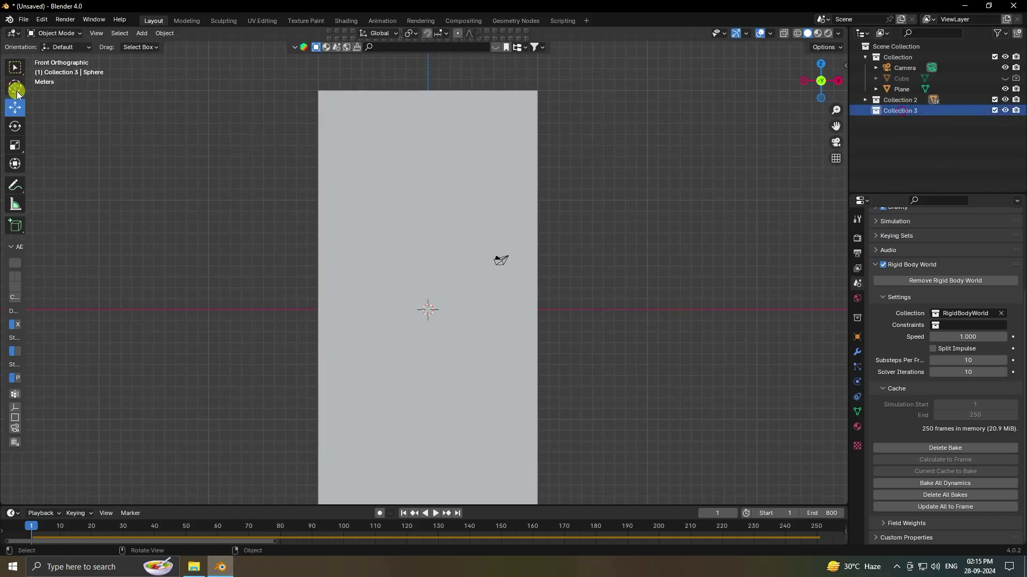
# Add a cylinder at the world origin with 64 vertices, a 0.5 m radius and a 90° rotation about X
pyautogui.click(143, 35)
pyautogui.moveTo(172, 48)
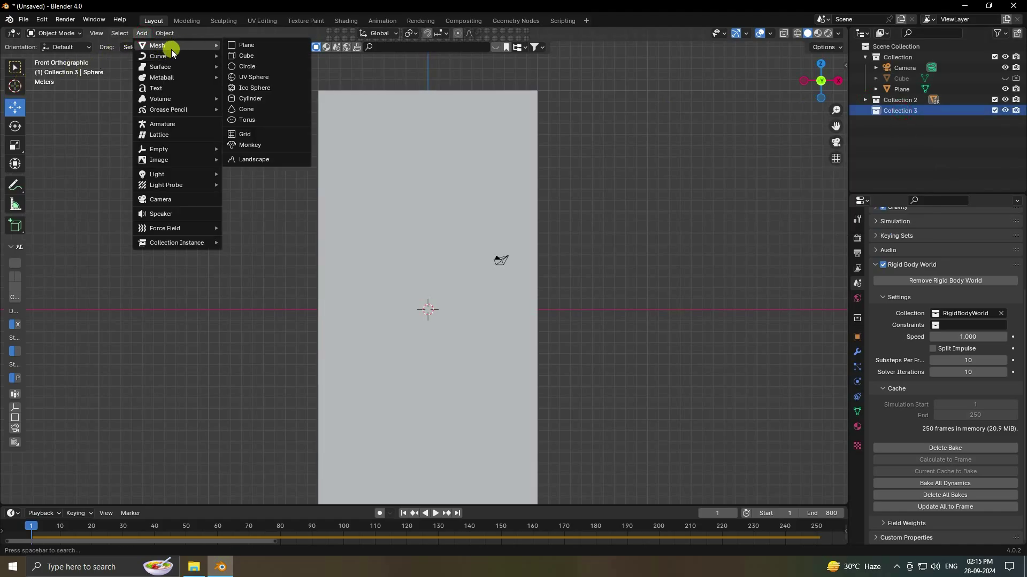
pyautogui.click(266, 98)
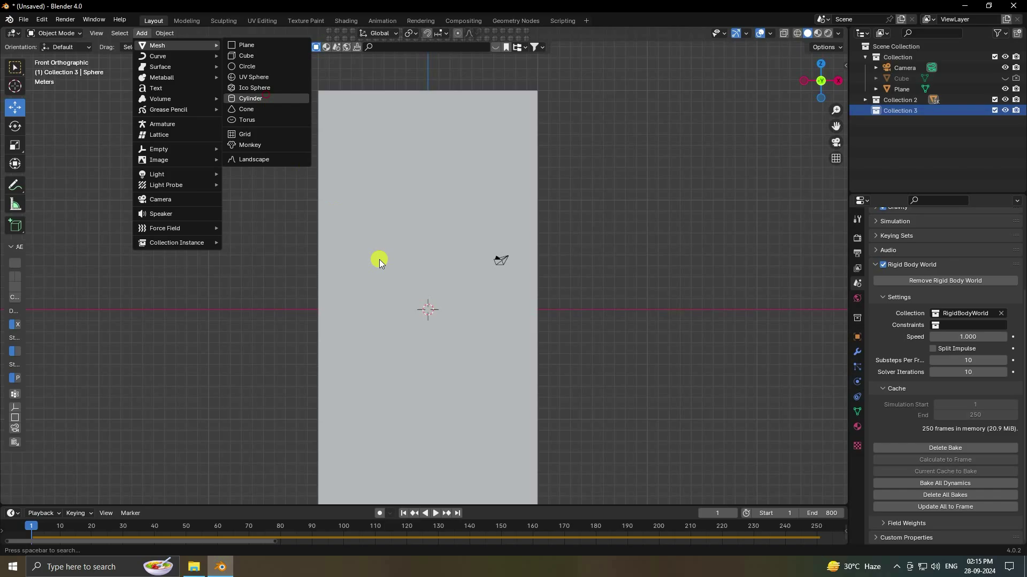
pyautogui.scroll(5, 452, 339)
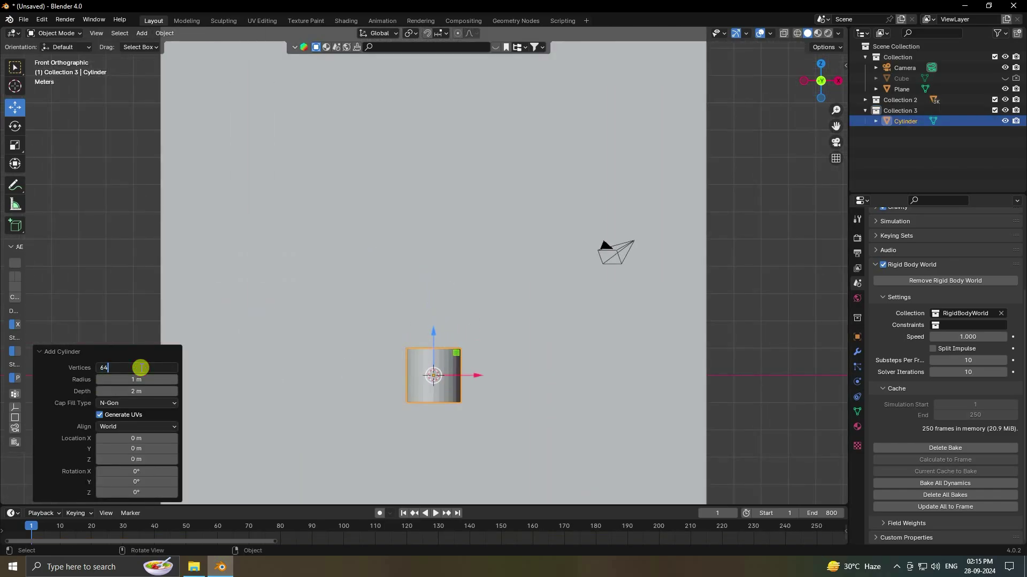
pyautogui.press('Return')
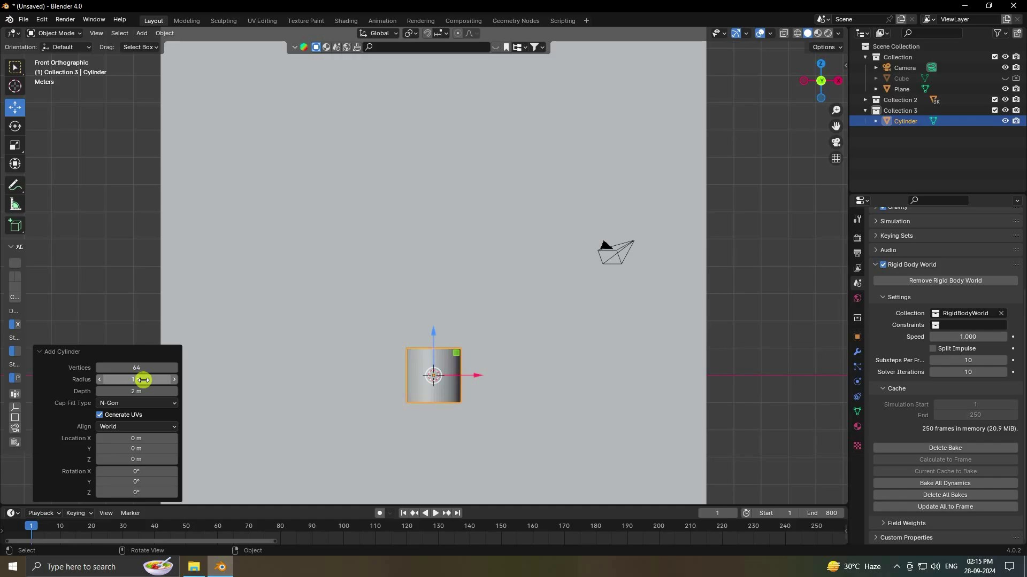
pyautogui.click(143, 380)
pyautogui.write('0.5')
pyautogui.press('Return')
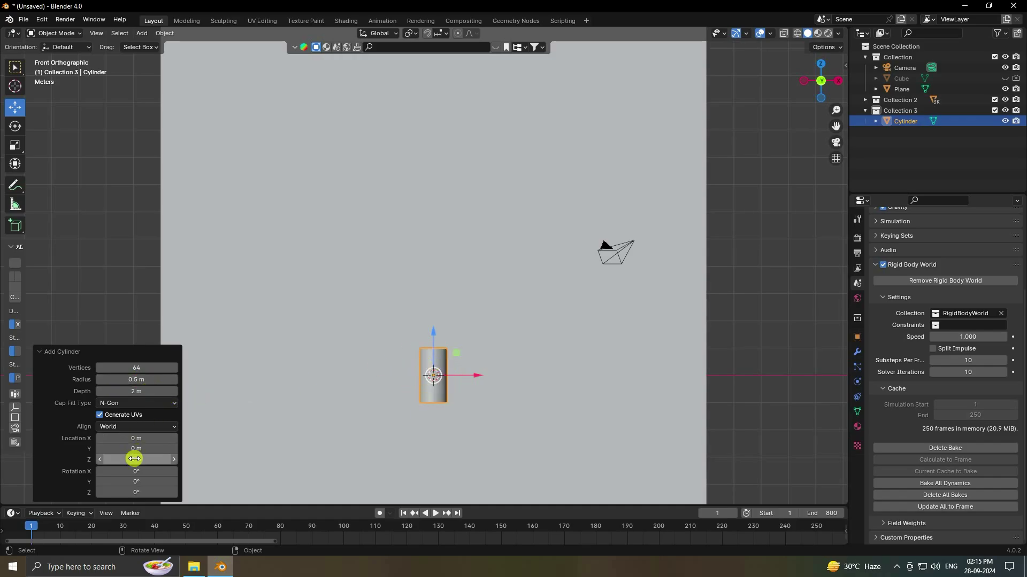
pyautogui.moveTo(130, 470)
pyautogui.mouseDown()
pyautogui.moveTo(149, 133)
pyautogui.moveTo(228, 139)
pyautogui.moveTo(128, 500)
pyautogui.moveTo(137, 460)
pyautogui.moveTo(135, 469)
pyautogui.mouseUp()
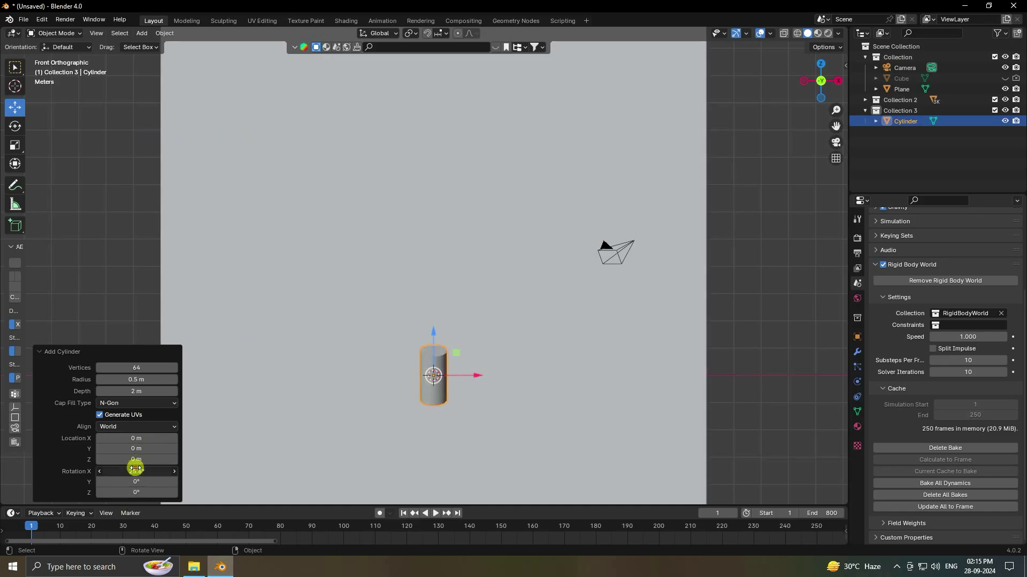
pyautogui.press('Return')
# Set the new cylinder's depth to 2.5 m
pyautogui.moveTo(503, 460); pyautogui.dragTo(451, 474, button='middle')
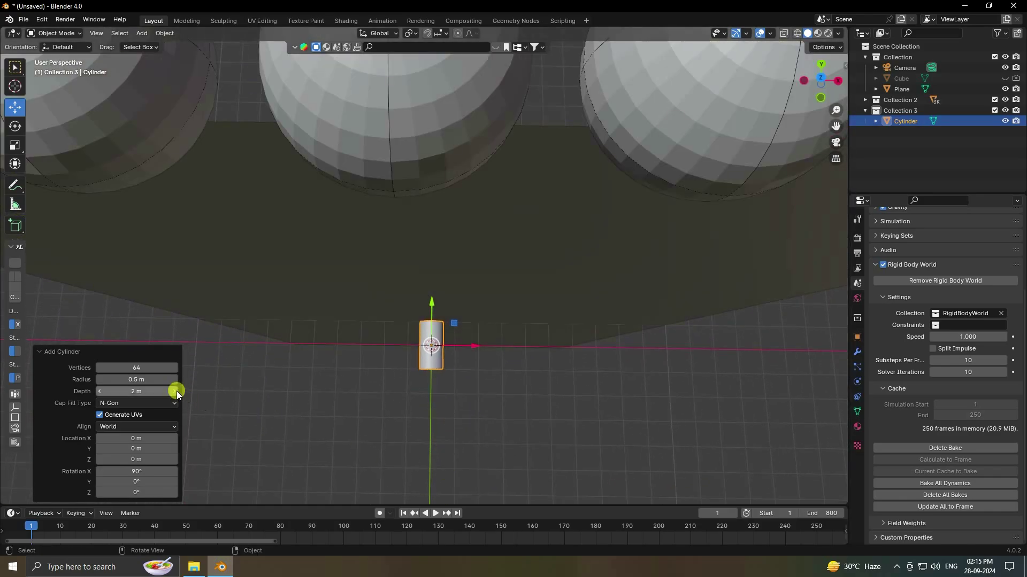
pyautogui.click(175, 391)
pyautogui.click(151, 391)
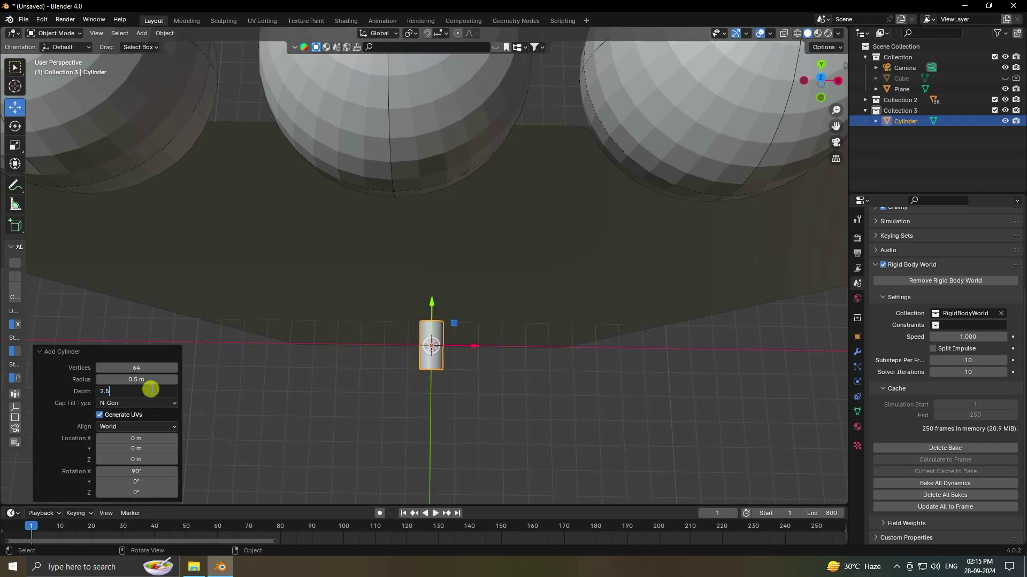
pyautogui.press('Return')
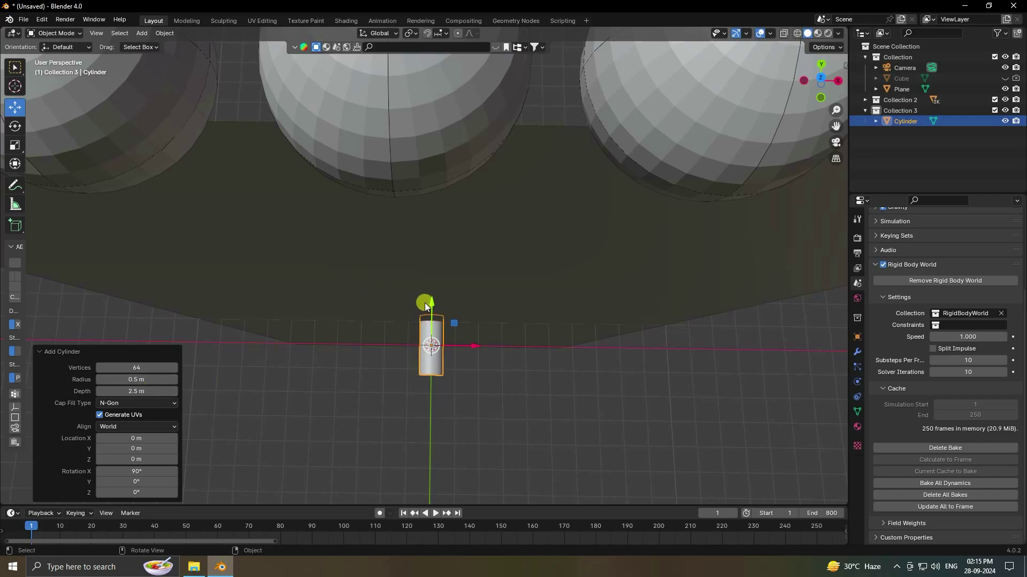
# Check the cylinder against the spheres from above and move it about 0.19 m along Y
pyautogui.press('KP_7')
pyautogui.scroll(3, 437, 355)
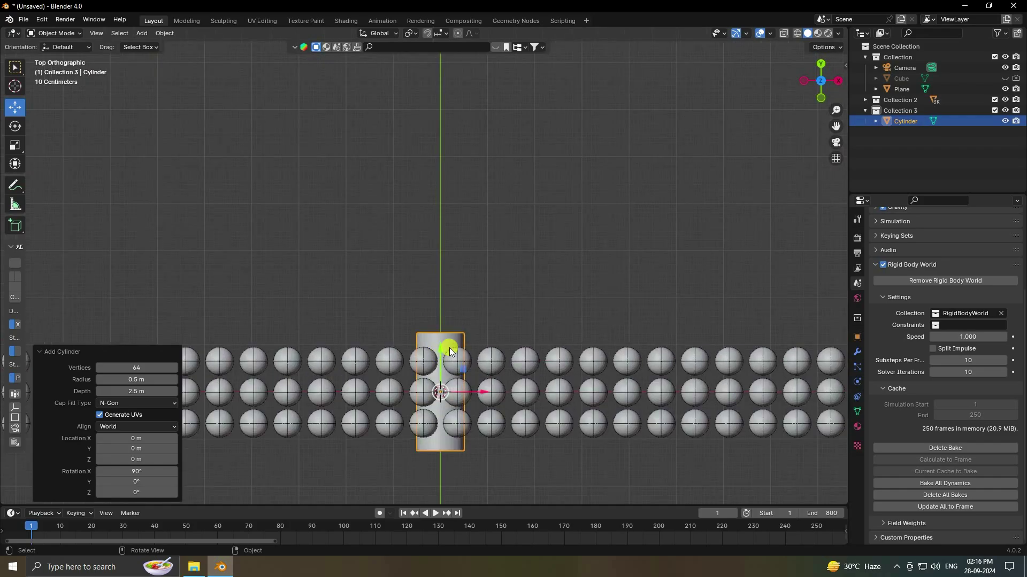
pyautogui.scroll(2, 435, 302)
pyautogui.moveTo(430, 288); pyautogui.dragTo(432, 273)
pyautogui.moveTo(470, 305); pyautogui.dragTo(471, 502, button='middle')
pyautogui.moveTo(429, 436); pyautogui.dragTo(501, 402, button='middle')
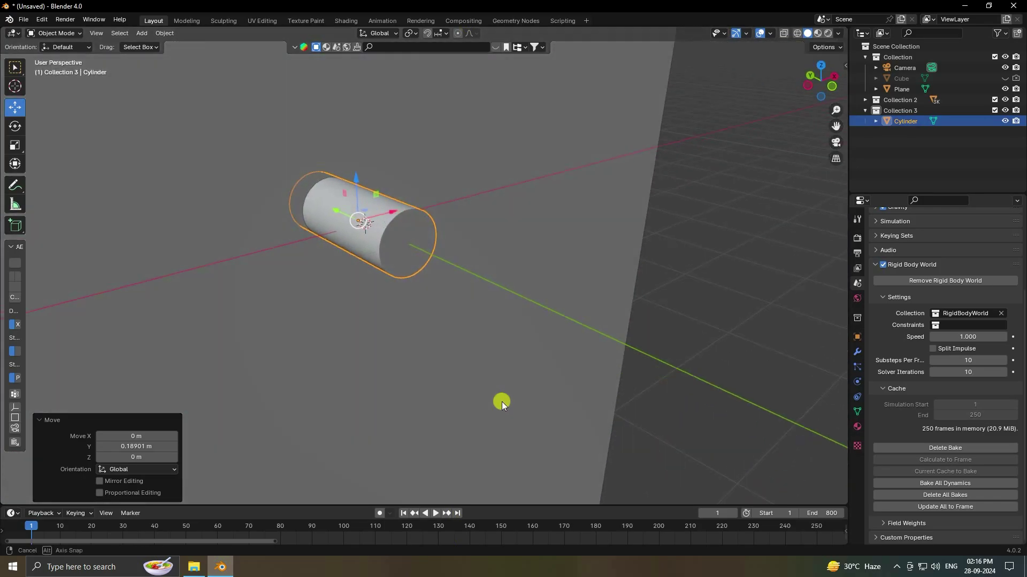
pyautogui.keyDown('shift'); pyautogui.rightClick(400, 237); pyautogui.keyUp('shift')
# Round the cylinder's end edges with a Bevel modifier using an increased segment count, and apply the modifier
pyautogui.click(857, 352)
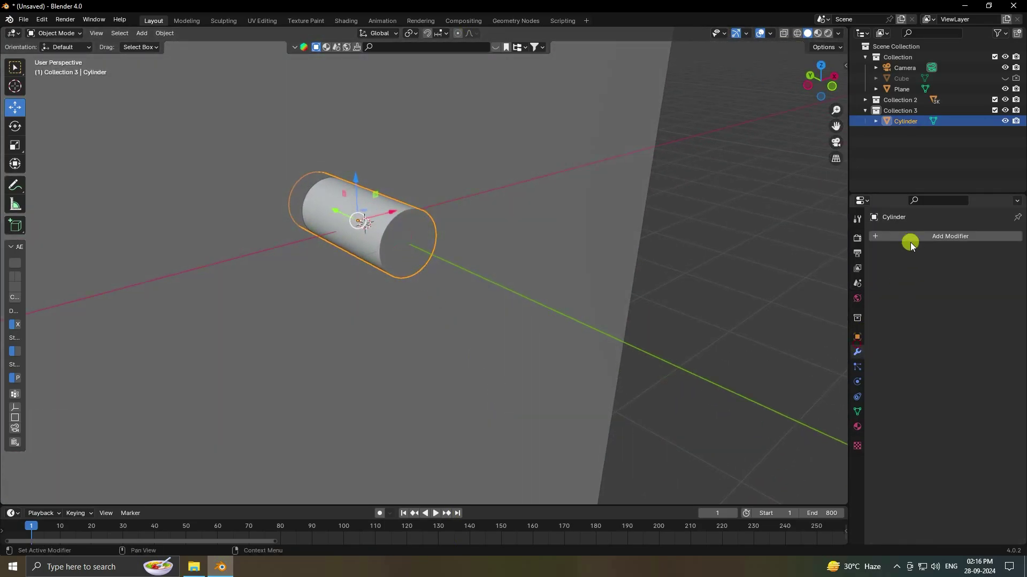
pyautogui.click(905, 235)
pyautogui.moveTo(881, 246)
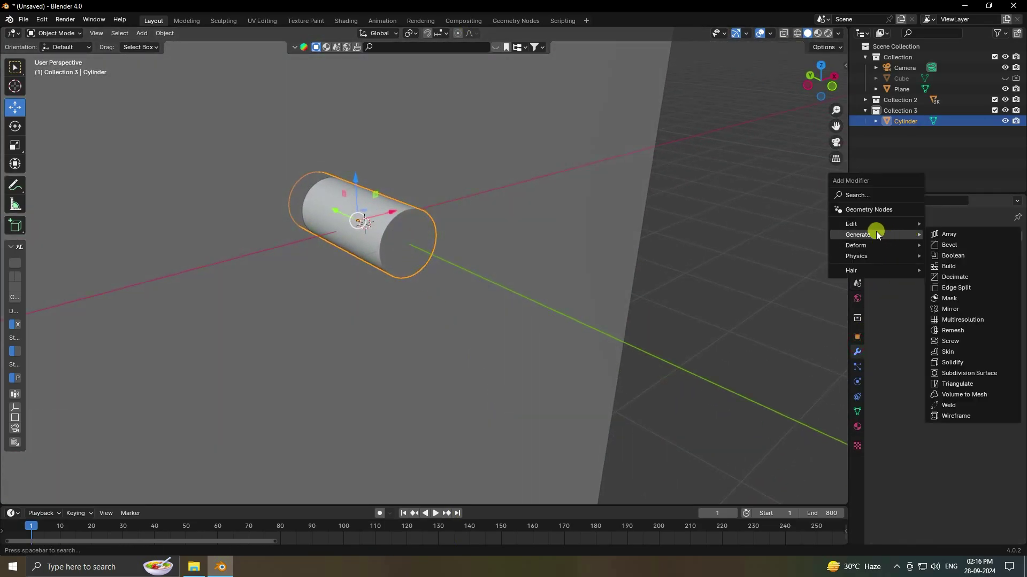
pyautogui.click(959, 243)
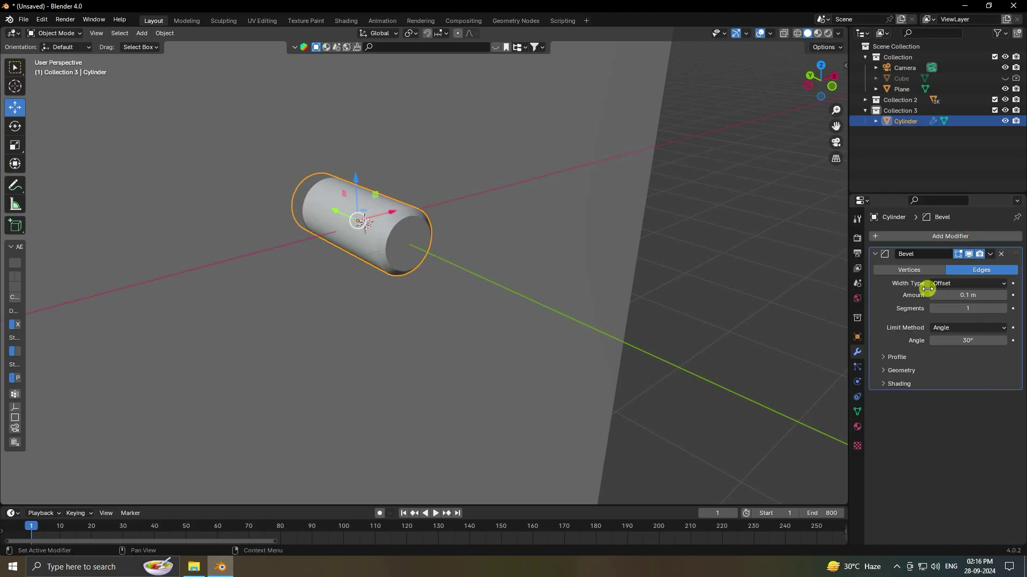
pyautogui.click(965, 304)
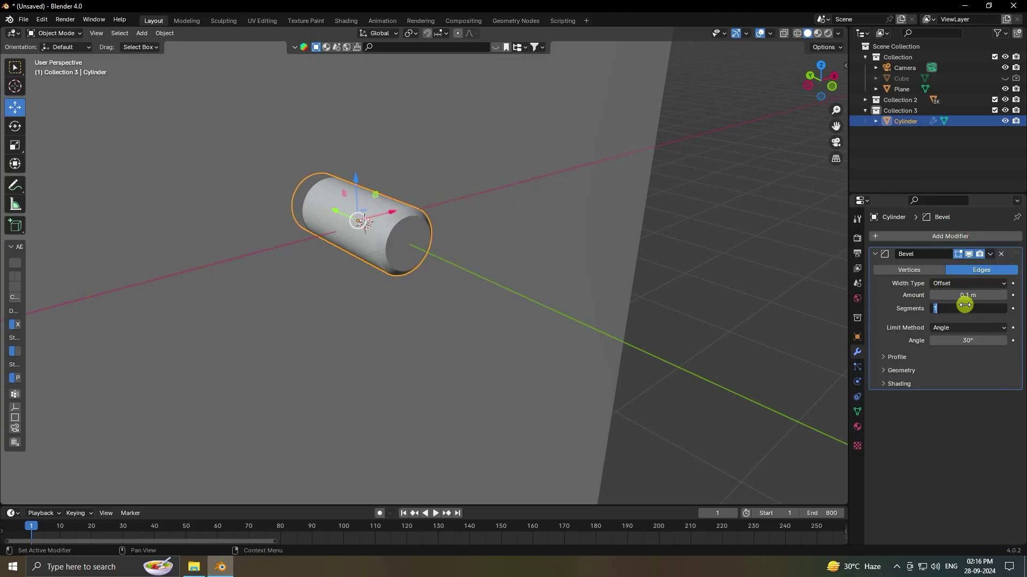
pyautogui.click(989, 254)
pyautogui.click(953, 264)
# Shade the bevelled cylinder smooth
pyautogui.rightClick(403, 230)
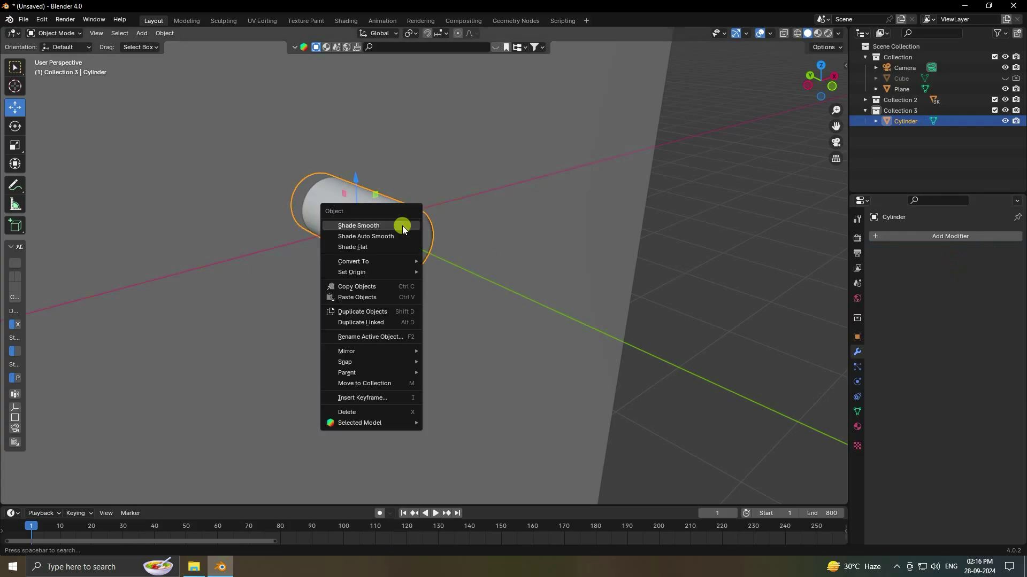
pyautogui.click(402, 226)
pyautogui.scroll(-3, 412, 257)
pyautogui.moveTo(428, 281); pyautogui.dragTo(395, 244, button='middle')
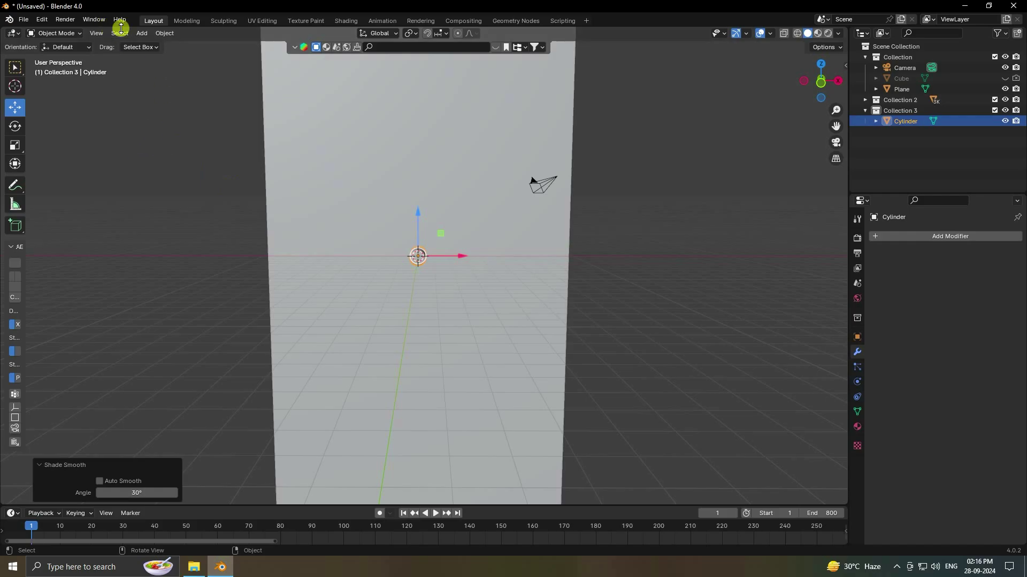
# Add a 2 m cube at the world origin in Collection 3, around the cylinder
pyautogui.click(142, 33)
pyautogui.moveTo(163, 46)
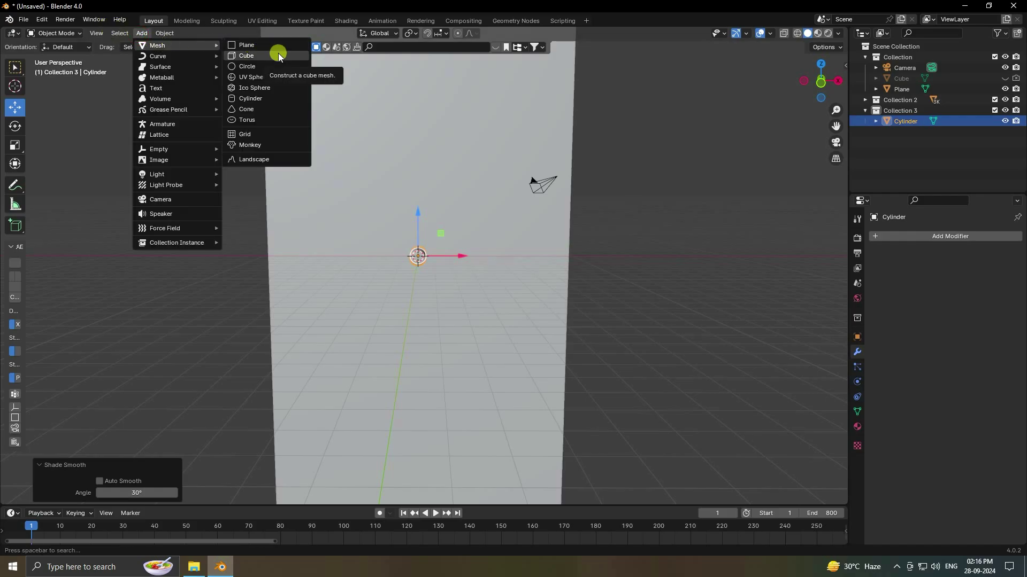
pyautogui.click(246, 55)
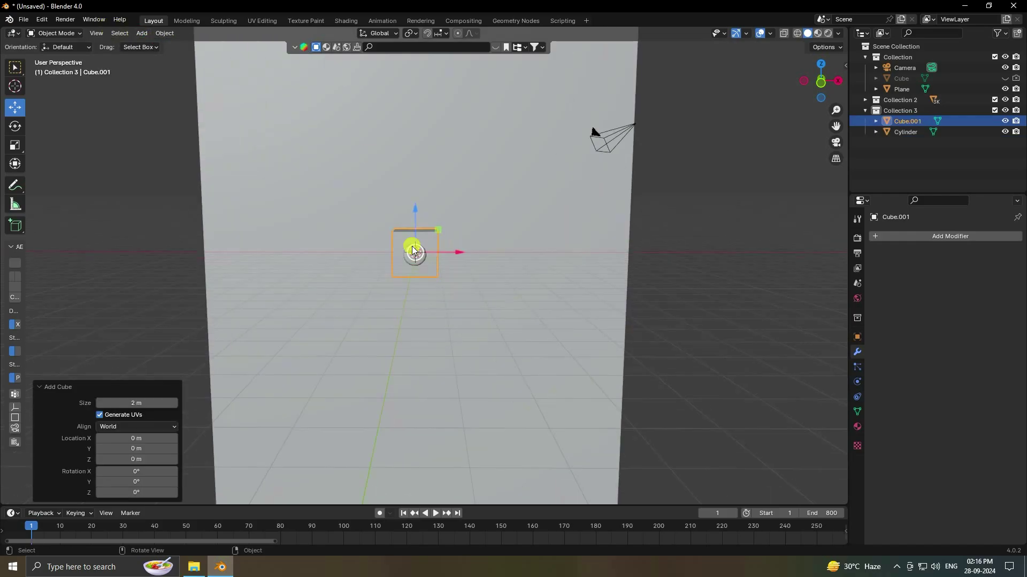
pyautogui.moveTo(390, 241); pyautogui.dragTo(433, 278, button='middle')
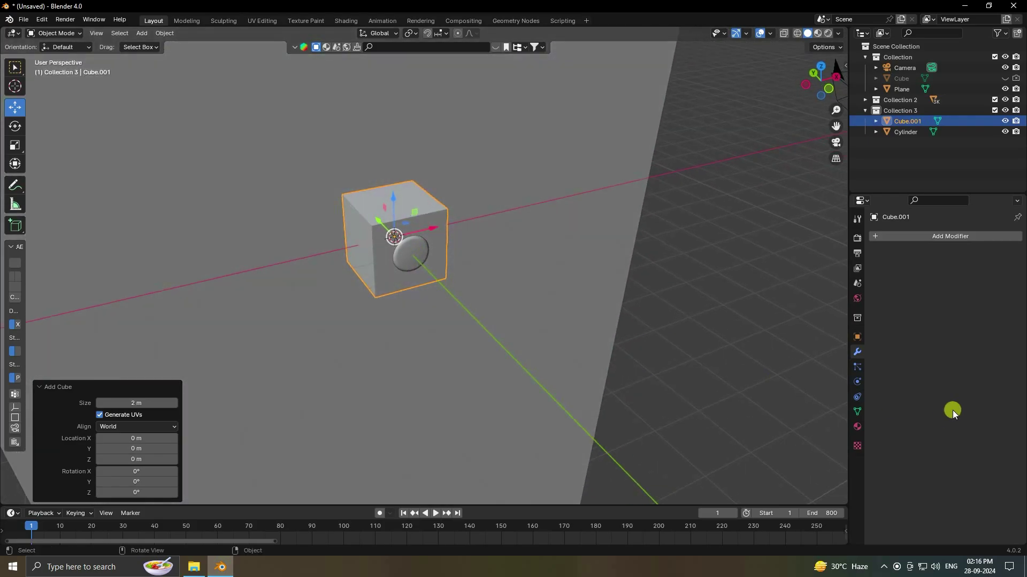
# Stretch the new cube across the container by setting its X scale to 9
pyautogui.click(854, 343)
pyautogui.moveTo(936, 353); pyautogui.dragTo(239, 360)
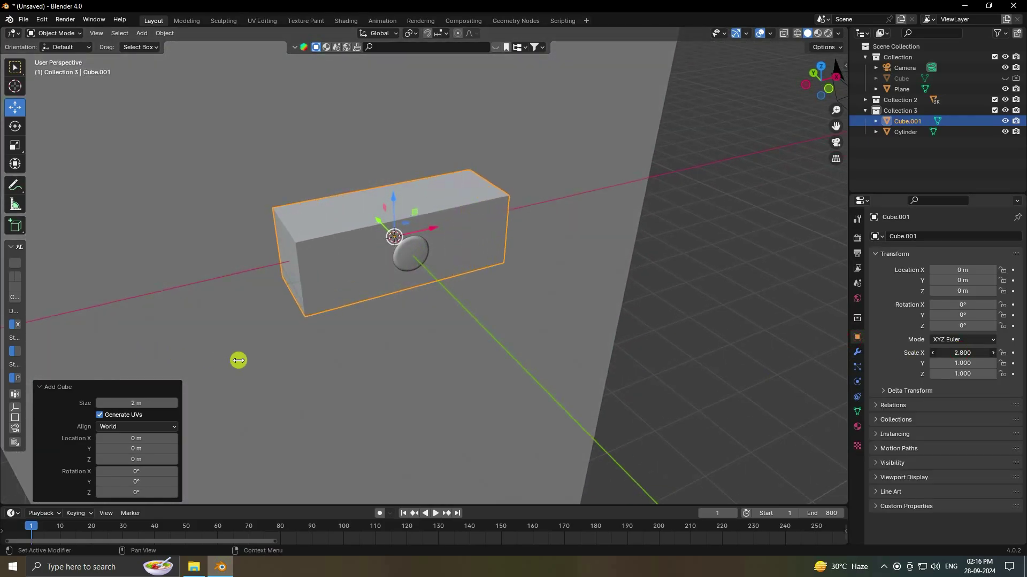
pyautogui.click(959, 352)
pyautogui.press('Return')
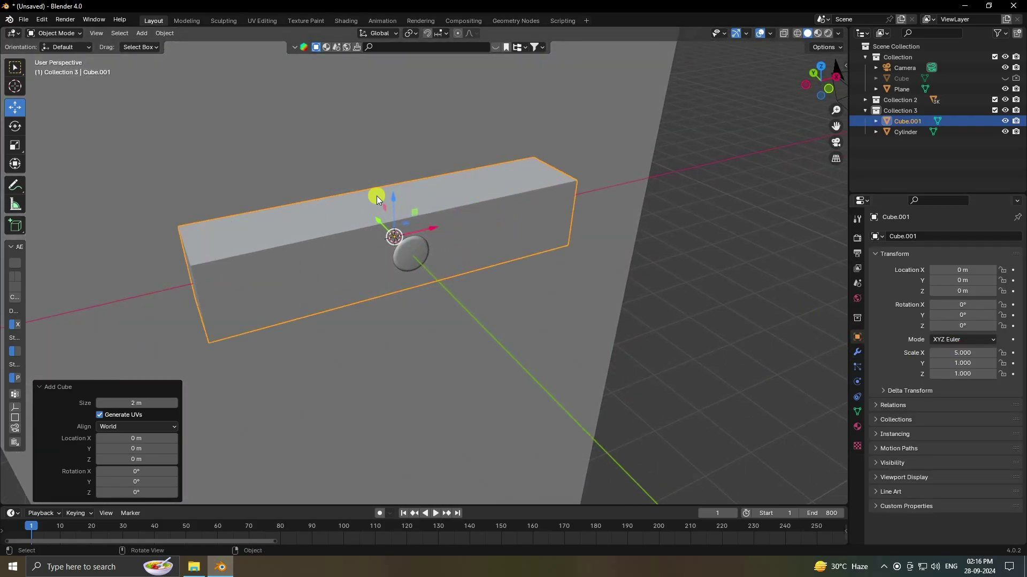
pyautogui.scroll(-5, 452, 228)
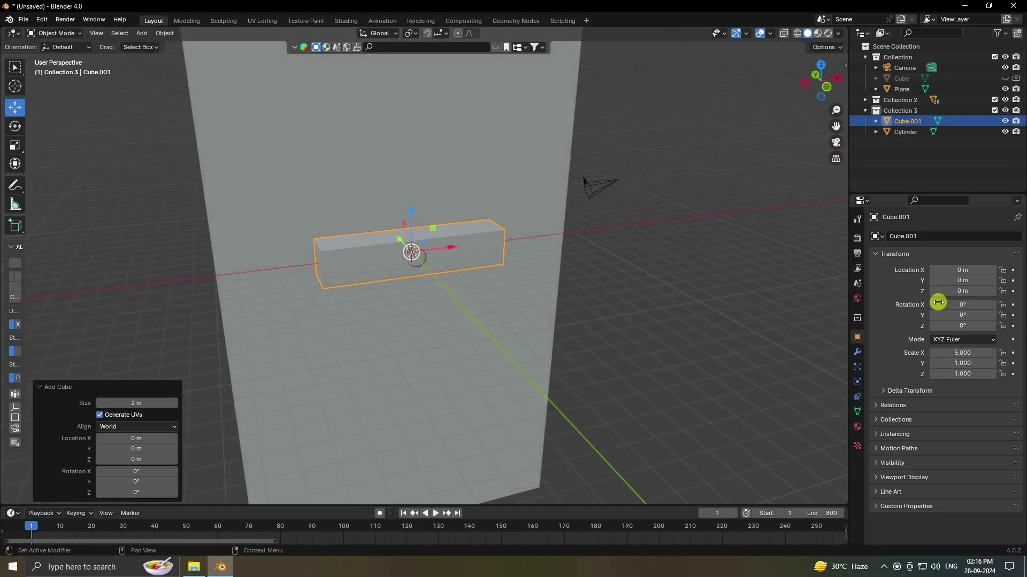
pyautogui.click(956, 353)
pyautogui.write('9')
pyautogui.press('Return')
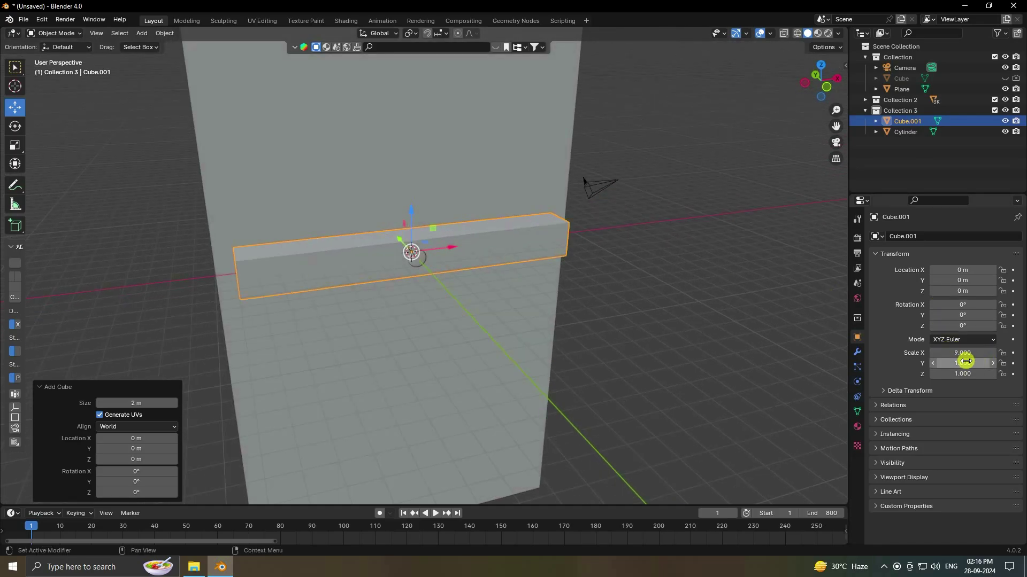
# Try widening the stretched cube to a Y scale of 3.04, and reset its Y scale to 1
pyautogui.moveTo(416, 287); pyautogui.dragTo(422, 262, button='middle')
pyautogui.moveTo(962, 363); pyautogui.dragTo(406, 272)
pyautogui.moveTo(406, 272); pyautogui.dragTo(479, 306, button='middle')
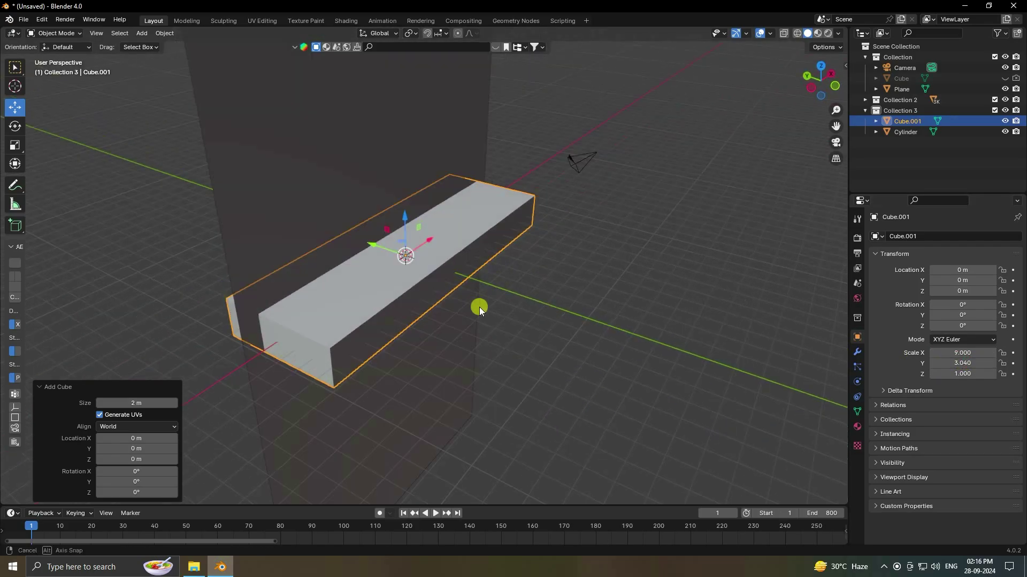
pyautogui.click(963, 362)
pyautogui.write('1')
pyautogui.press('Return')
# Flatten the stretched cube into a thin blade by setting its Z scale to 0.1
pyautogui.moveTo(964, 374); pyautogui.dragTo(629, 374)
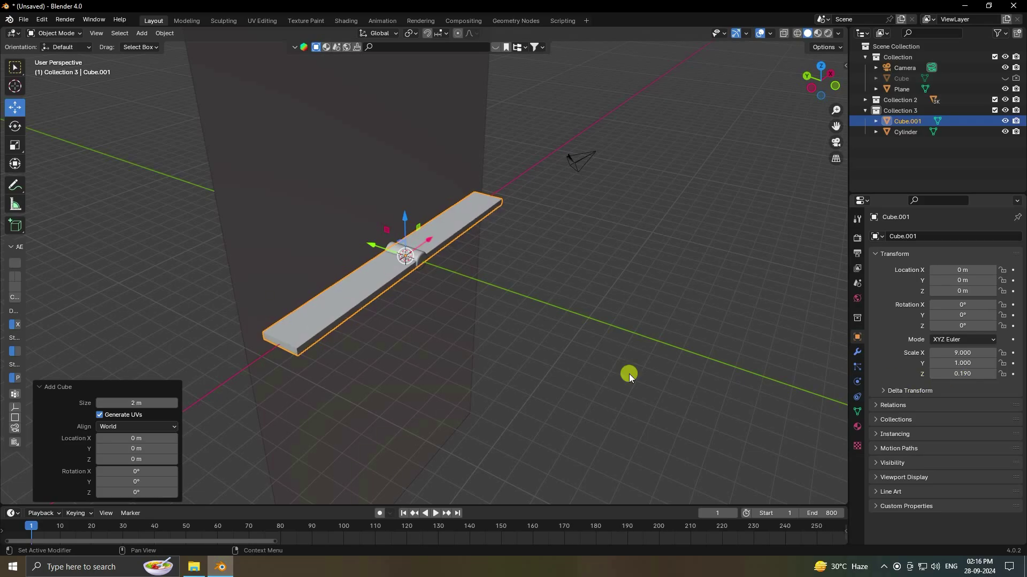
pyautogui.moveTo(628, 374); pyautogui.dragTo(346, 266, button='middle')
pyautogui.scroll(5, 346, 266)
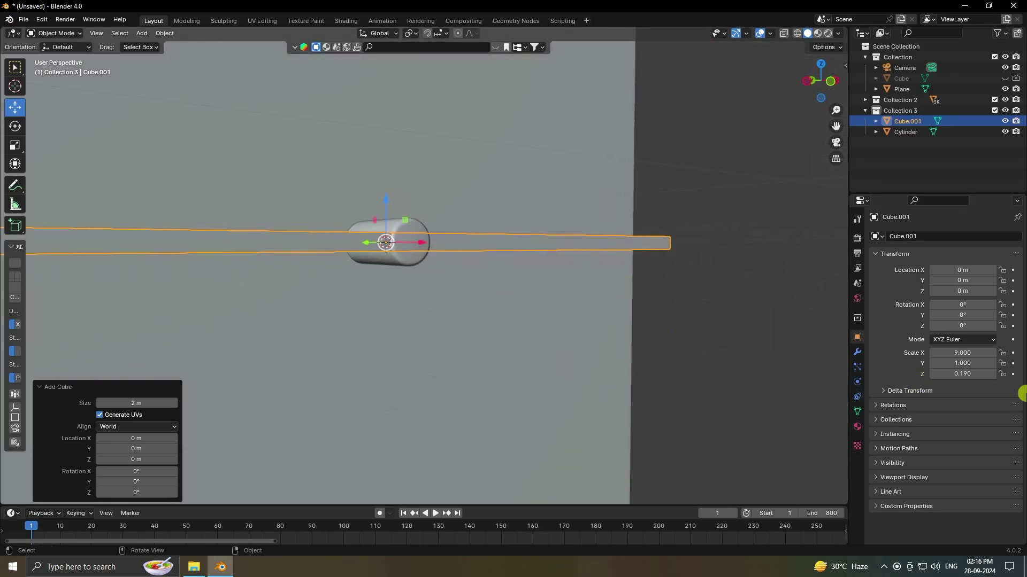
pyautogui.click(965, 374)
pyautogui.write('0')
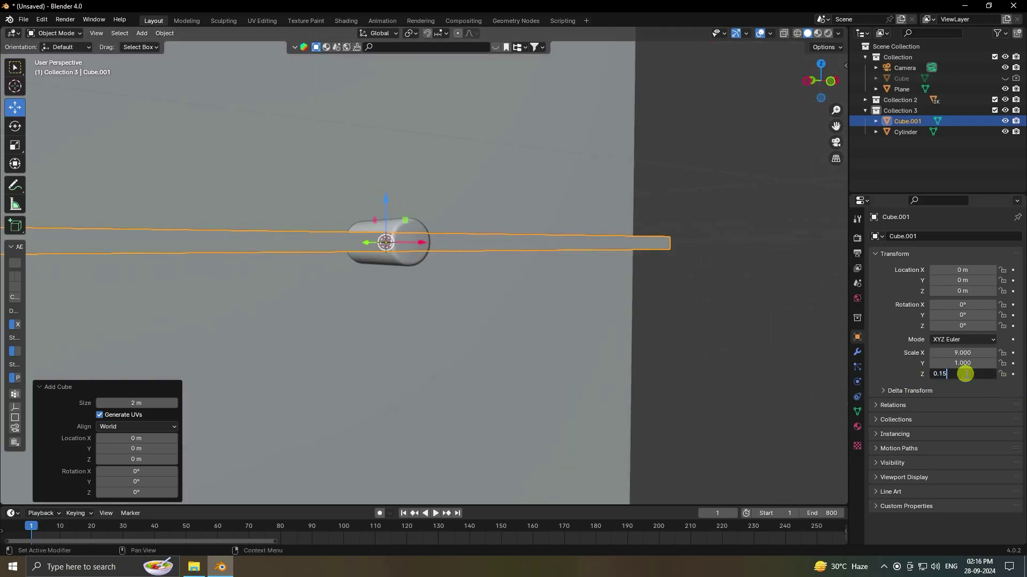
pyautogui.press('Return')
pyautogui.moveTo(454, 339); pyautogui.dragTo(380, 345, button='middle')
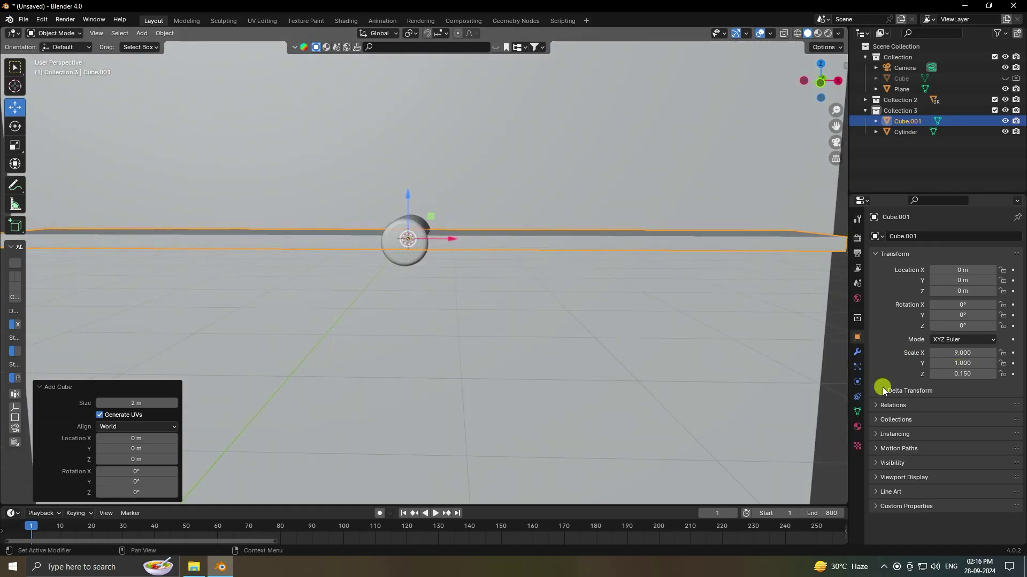
pyautogui.click(960, 374)
pyautogui.write('0.1')
pyautogui.press('Return')
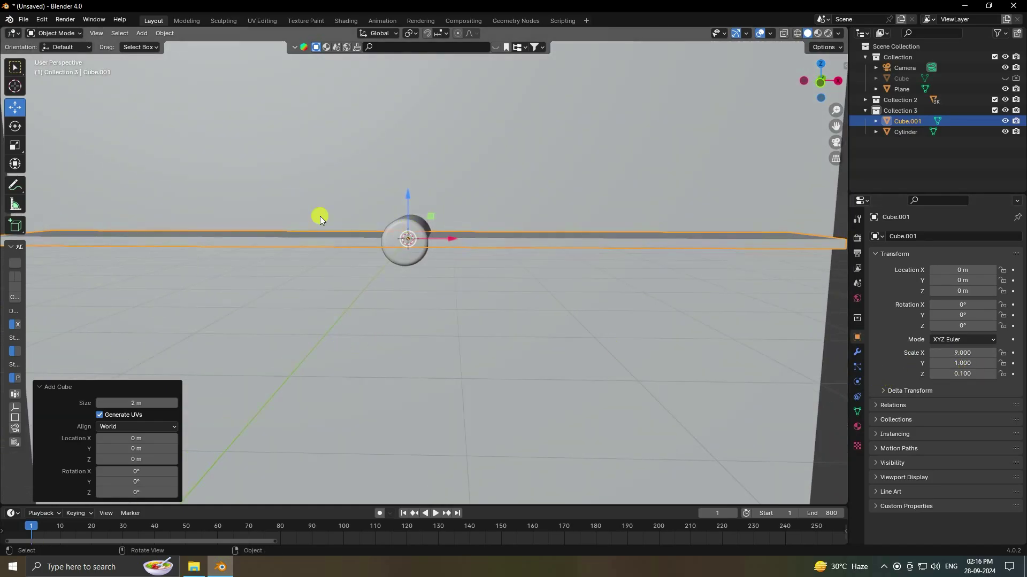
# In front view, edit the blade's mesh in see-through wireframe and select all vertices at its negative X end
pyautogui.moveTo(320, 216); pyautogui.dragTo(402, 238, button='middle')
pyautogui.scroll(2, 409, 237)
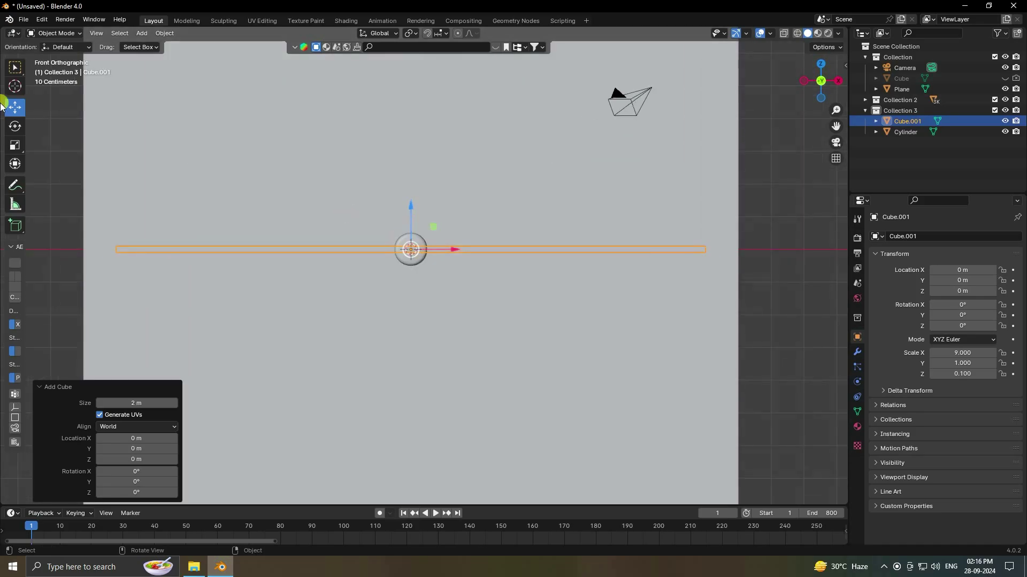
pyautogui.click(53, 33)
pyautogui.click(51, 53)
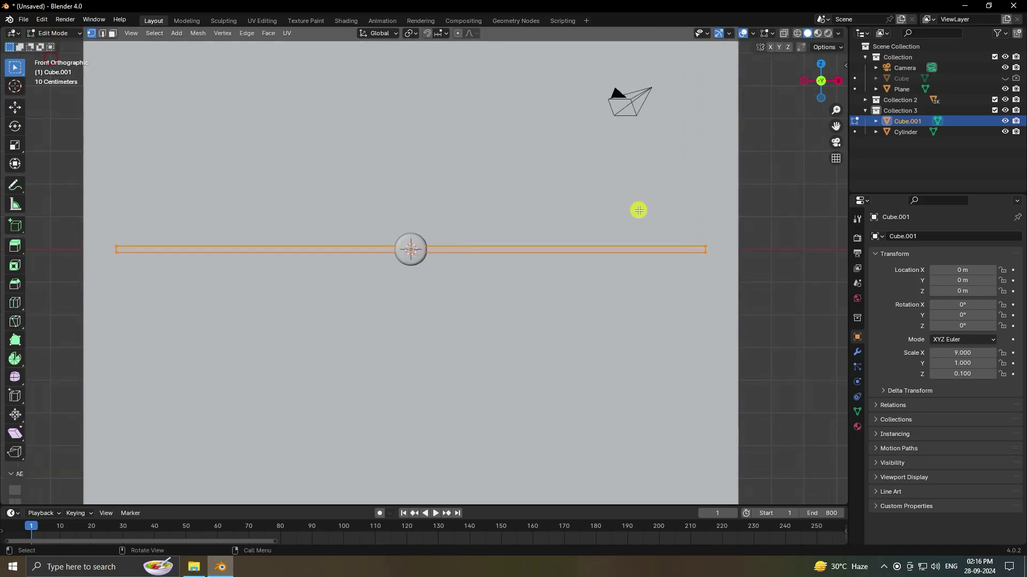
pyautogui.moveTo(117, 215); pyautogui.dragTo(231, 319)
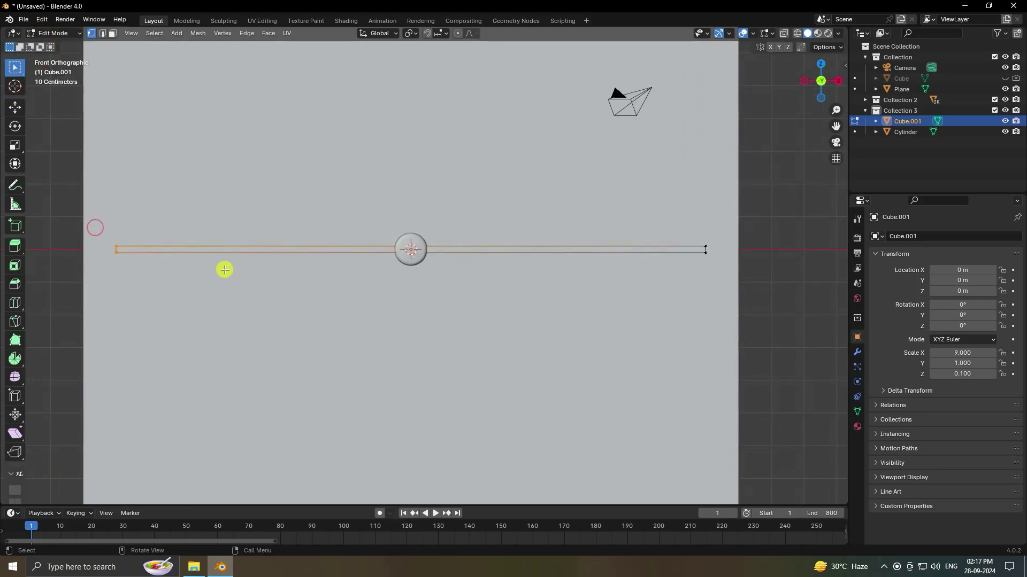
pyautogui.click(784, 33)
pyautogui.click(797, 33)
pyautogui.moveTo(83, 213); pyautogui.dragTo(224, 318)
# Move the blade's selected end vertices about 9 m along X to the hub's centre, and return to Object Mode
pyautogui.click(15, 107)
pyautogui.moveTo(166, 250); pyautogui.dragTo(460, 253)
pyautogui.scroll(4, 222, 68)
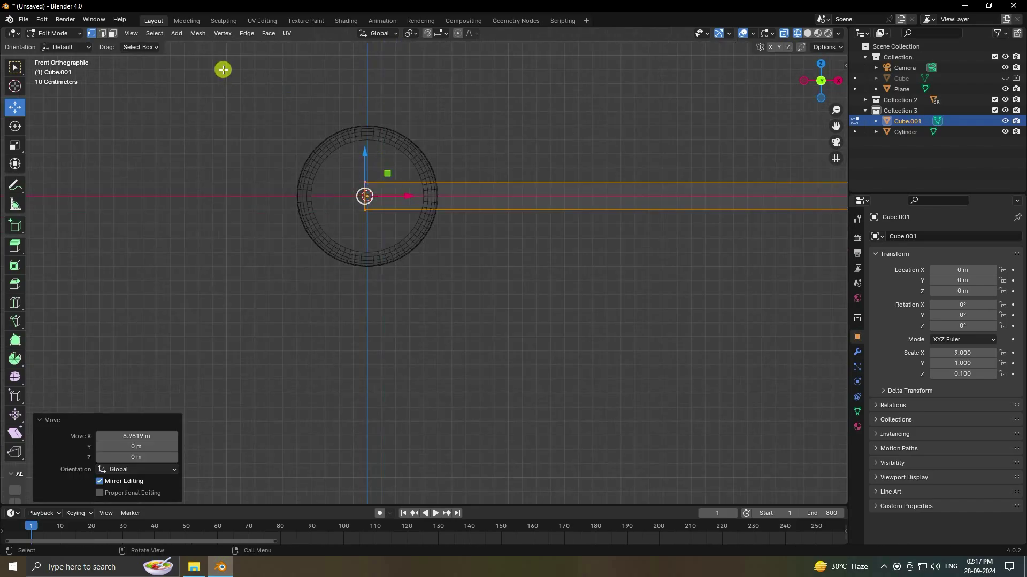
pyautogui.scroll(4, 262, 114)
pyautogui.press('g')
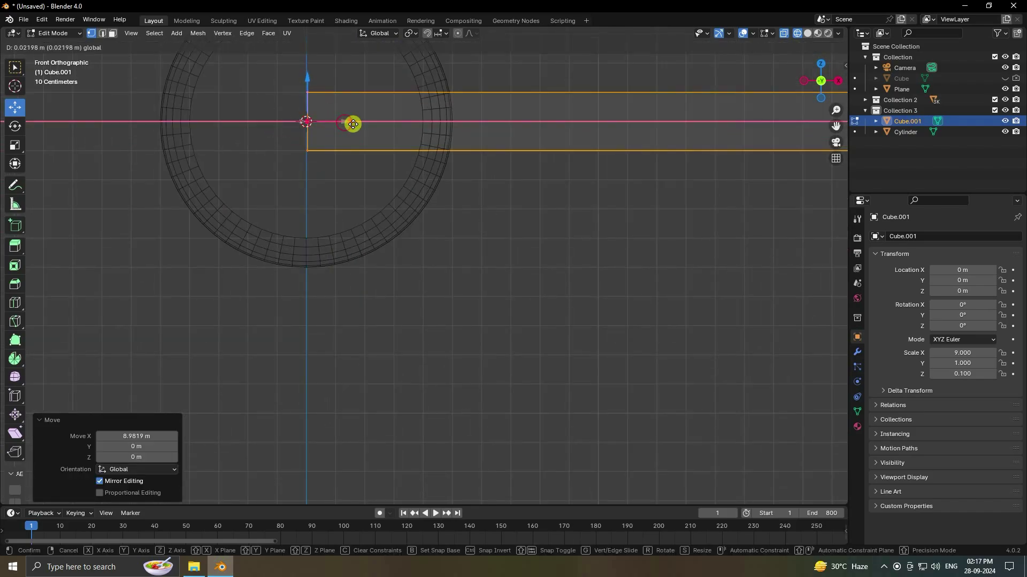
pyautogui.click(352, 124)
pyautogui.click(55, 33)
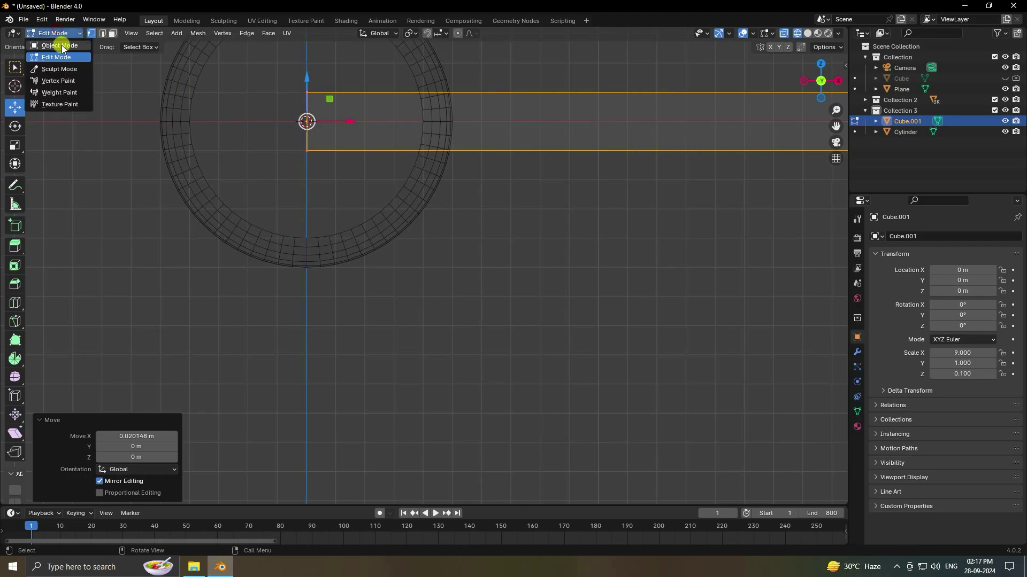
pyautogui.click(62, 44)
# Set the shortened blade's Y rotation to 120°
pyautogui.scroll(-6, 600, 316)
pyautogui.scroll(-4, 583, 299)
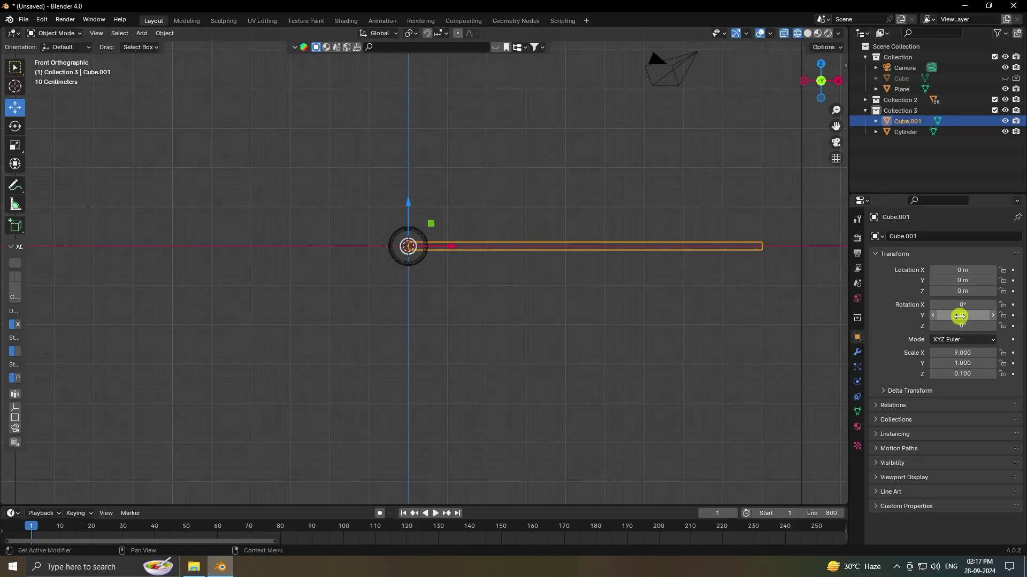
pyautogui.moveTo(960, 316); pyautogui.dragTo(217, 333)
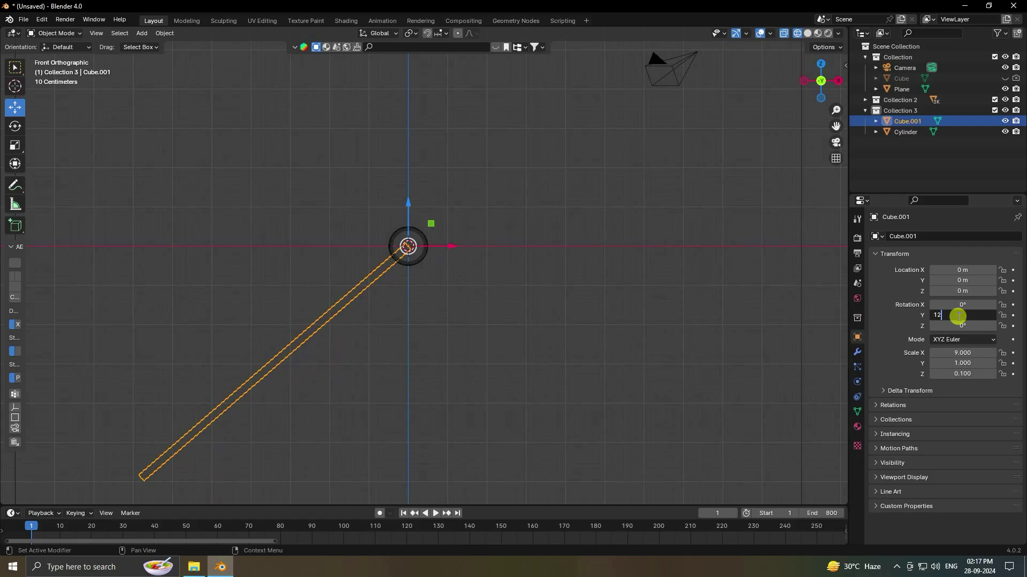
pyautogui.write('120')
pyautogui.press('Return')
# Copy the rotated blade and paste two duplicates in place
pyautogui.scroll(-4, 447, 203)
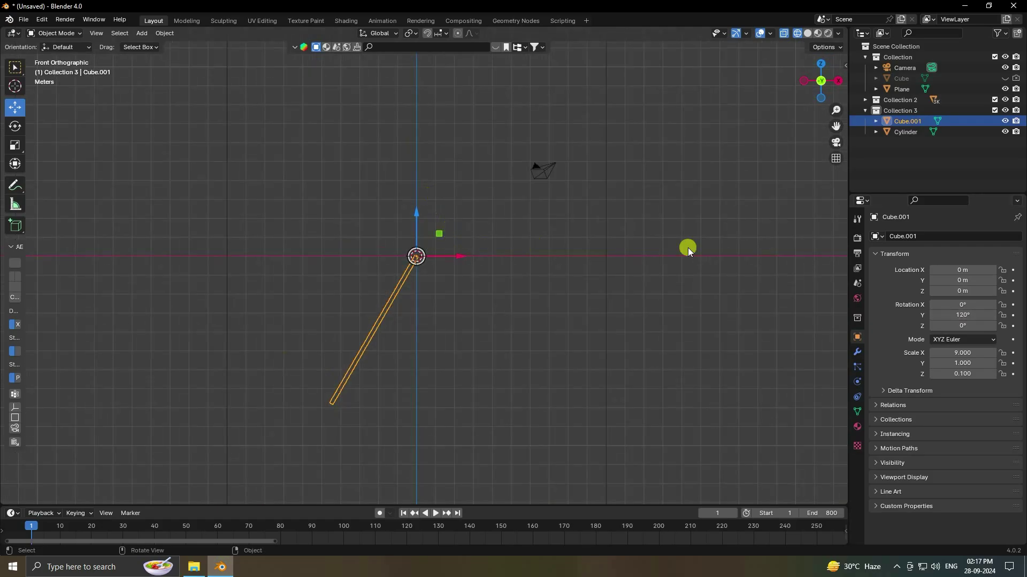
pyautogui.hotkey('ctrl', 'c')
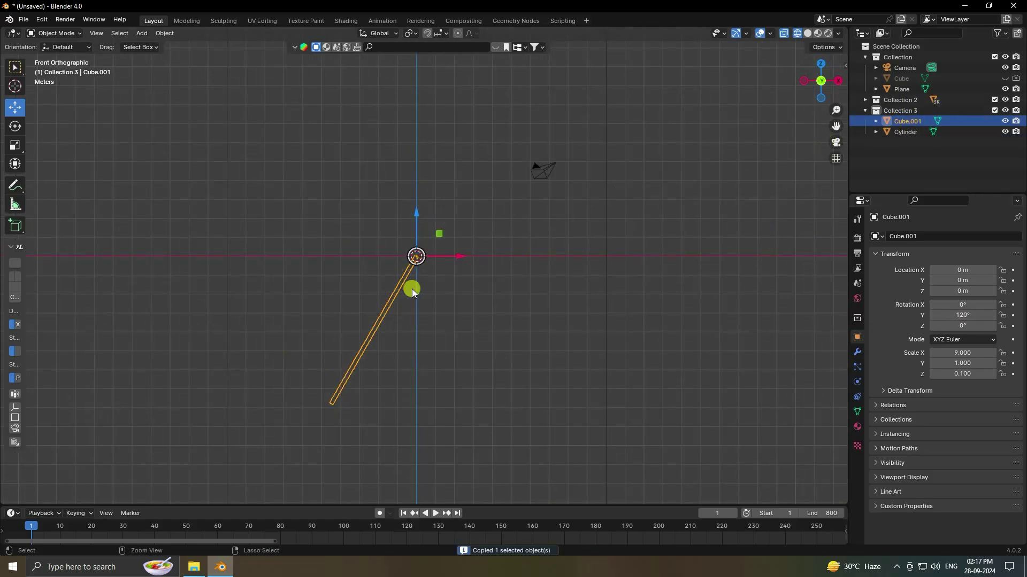
pyautogui.hotkey('ctrl', 'v')
pyautogui.hotkey('ctrl', 'v')
# Set the Y rotation of Cube.002 to 240° and of Cube.003 to 360°
pyautogui.click(904, 133)
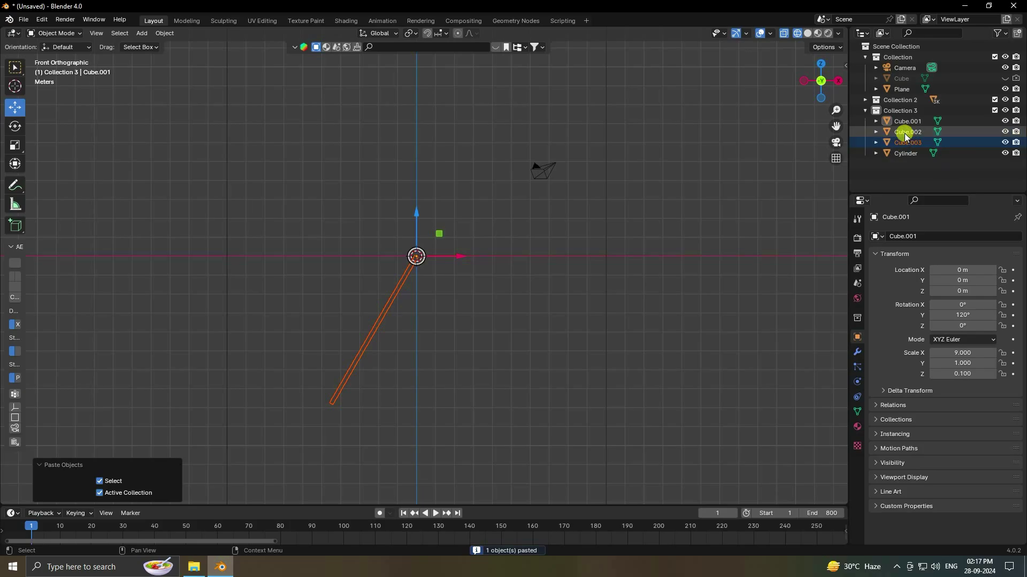
pyautogui.click(960, 315)
pyautogui.write('240')
pyautogui.press('Return')
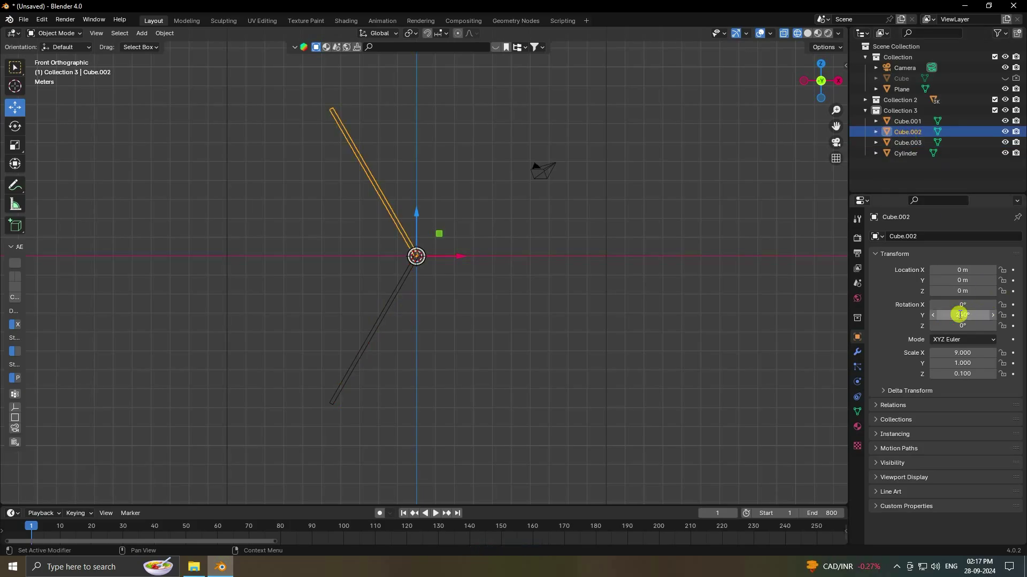
pyautogui.click(909, 144)
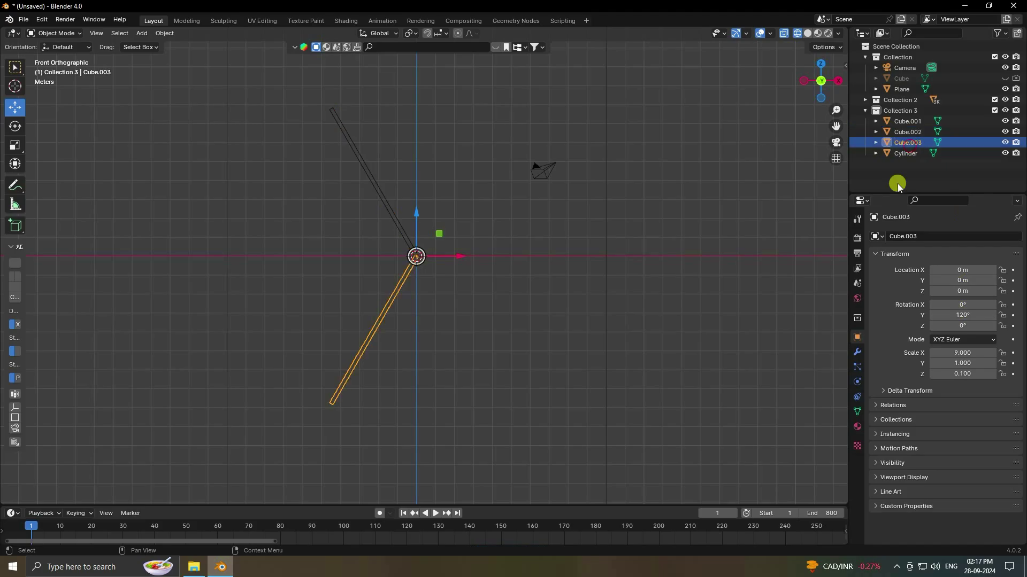
pyautogui.click(963, 314)
pyautogui.write('360')
pyautogui.press('Return')
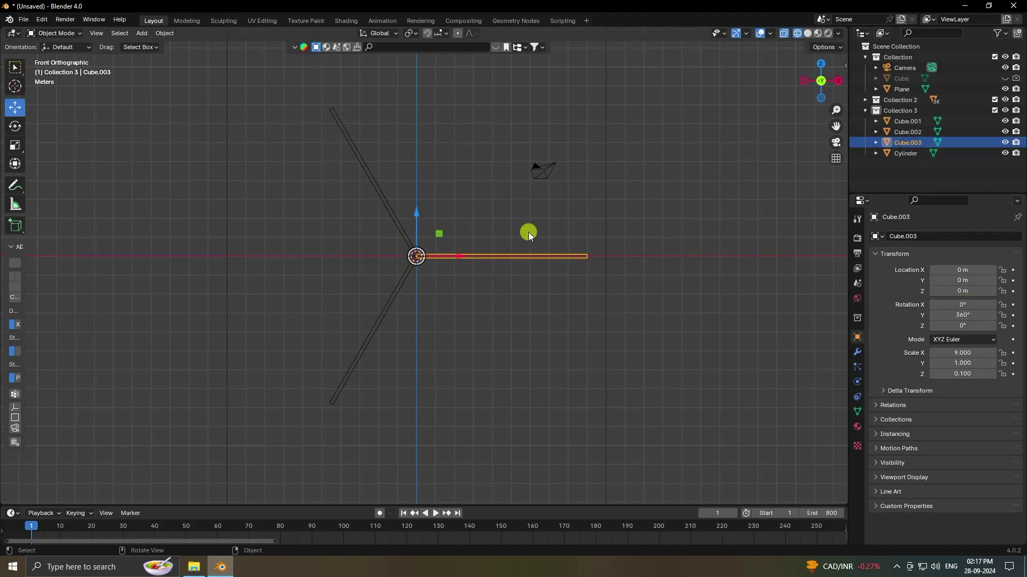
# Deselect everything and add a Plain Axes empty at the hub's centre
pyautogui.hotkey('alt', 'a')
pyautogui.scroll(3, 404, 229)
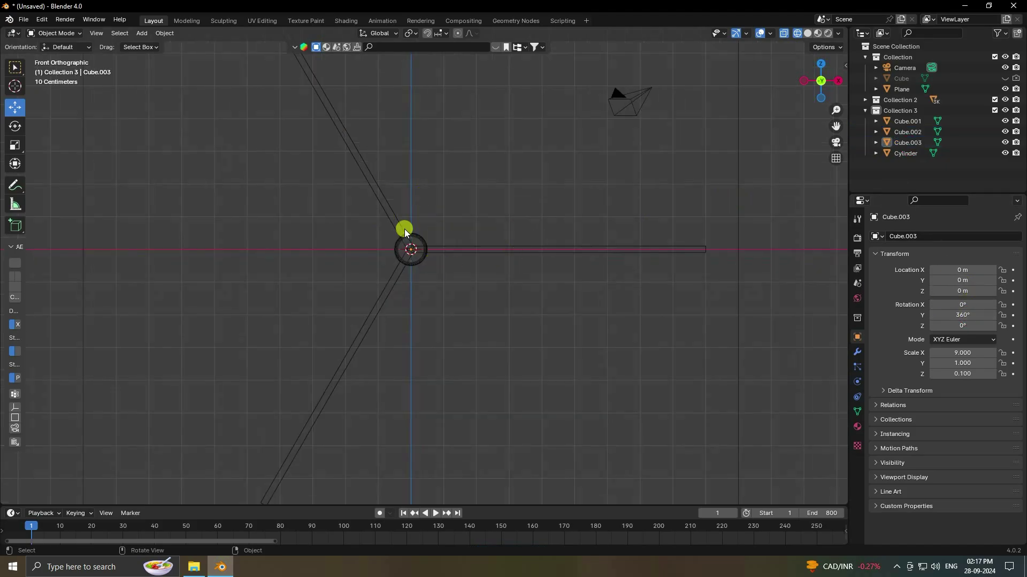
pyautogui.scroll(-3, 420, 224)
pyautogui.click(940, 142)
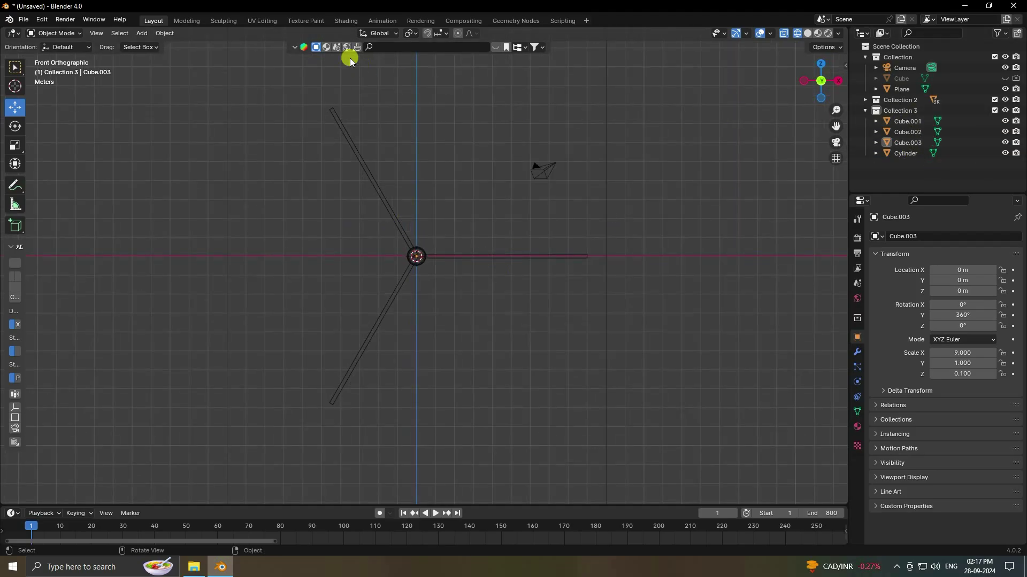
pyautogui.click(140, 33)
pyautogui.moveTo(212, 149)
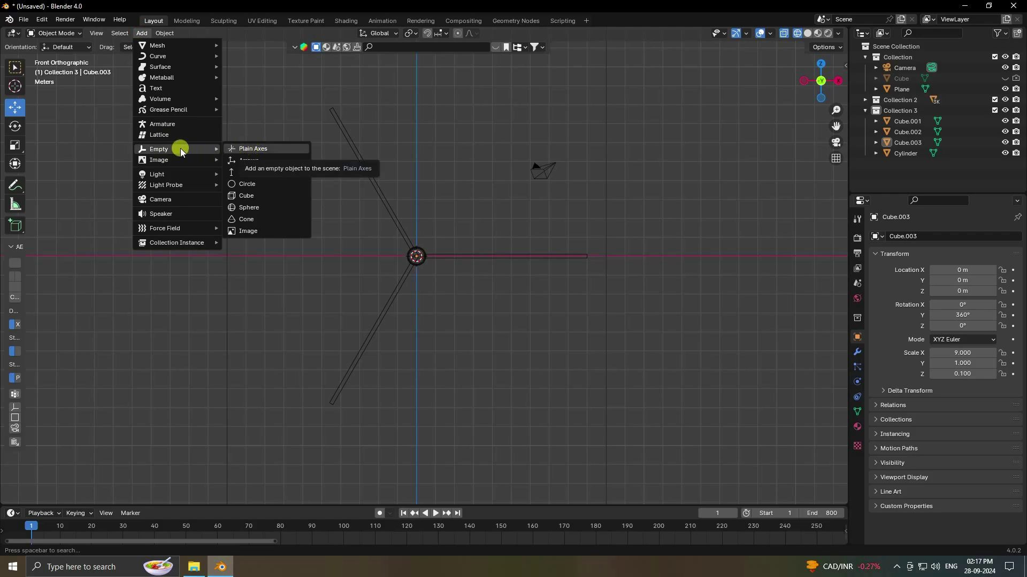
pyautogui.press('Return')
# Parent Cube.001, Cube.002, Cube.003 and the Cylinder to the Empty, and select the Empty
pyautogui.click(907, 152)
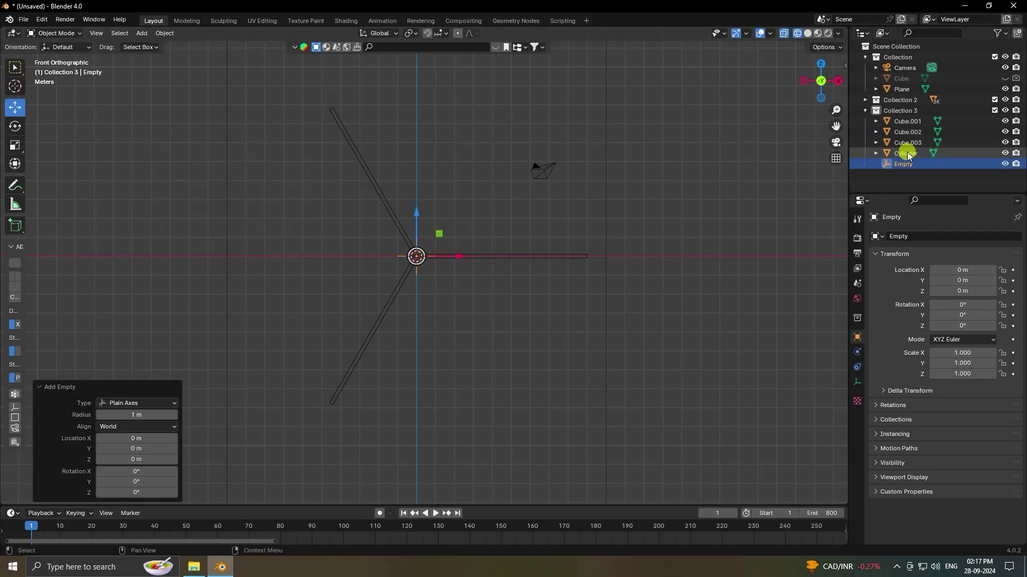
pyautogui.keyDown('shift'); pyautogui.click(903, 121); pyautogui.keyUp('shift')
pyautogui.scroll(6, 416, 235)
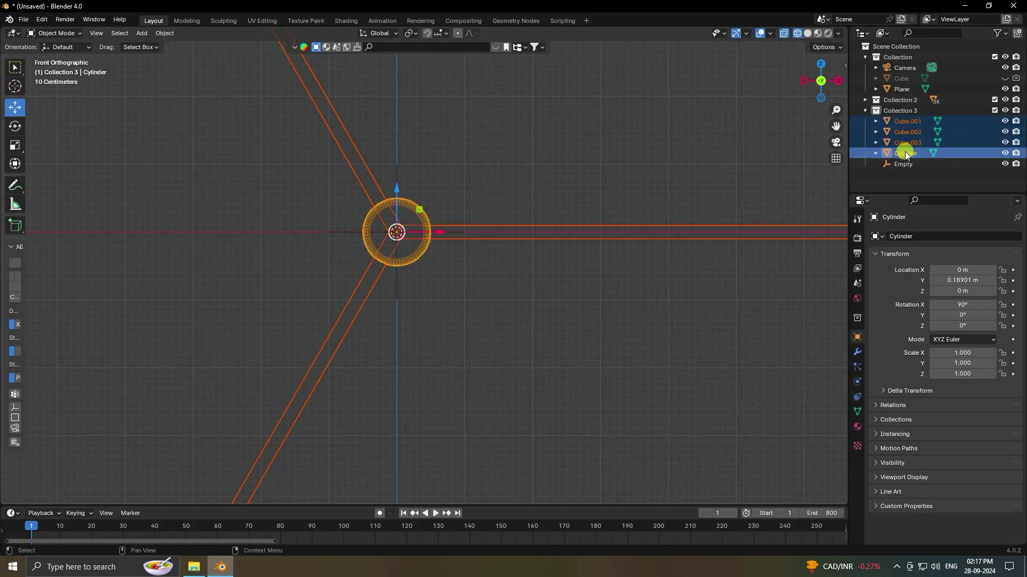
pyautogui.moveTo(906, 153); pyautogui.dragTo(907, 160)
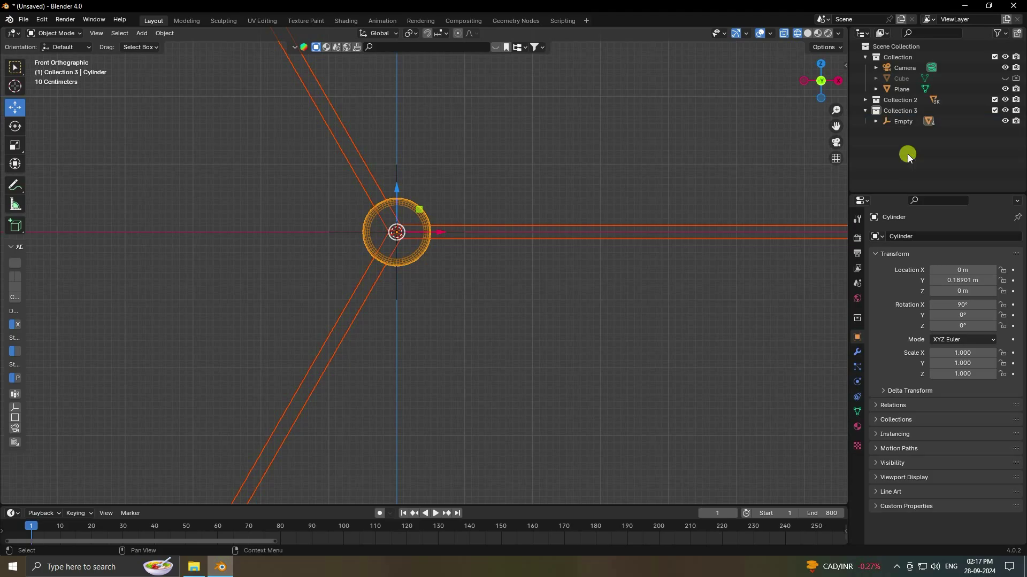
pyautogui.click(904, 122)
# Try rotating the Empty with its attached blades, undo the rotation and reset its Y rotation to 0°
pyautogui.scroll(-5, 598, 231)
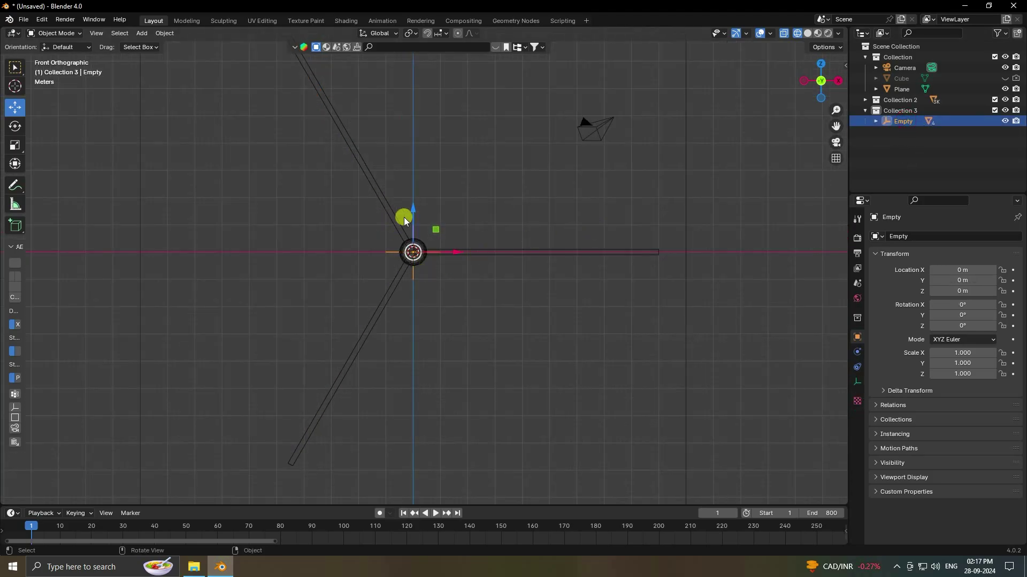
pyautogui.scroll(-3, 403, 217)
pyautogui.moveTo(955, 304); pyautogui.dragTo(524, 381)
pyautogui.hotkey('ctrl', 'z')
pyautogui.click(962, 315)
pyautogui.write('0')
pyautogui.press('Return')
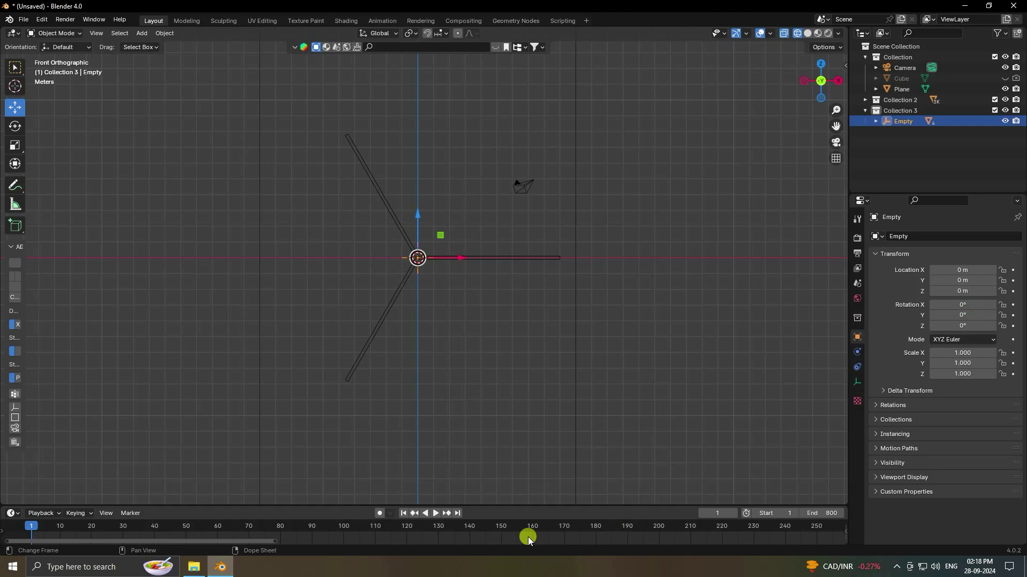
# Keyframe the Empty's Y rotation at 0° on frame 1
pyautogui.scroll(-6, 527, 534)
pyautogui.moveTo(546, 530); pyautogui.dragTo(375, 540, button='middle')
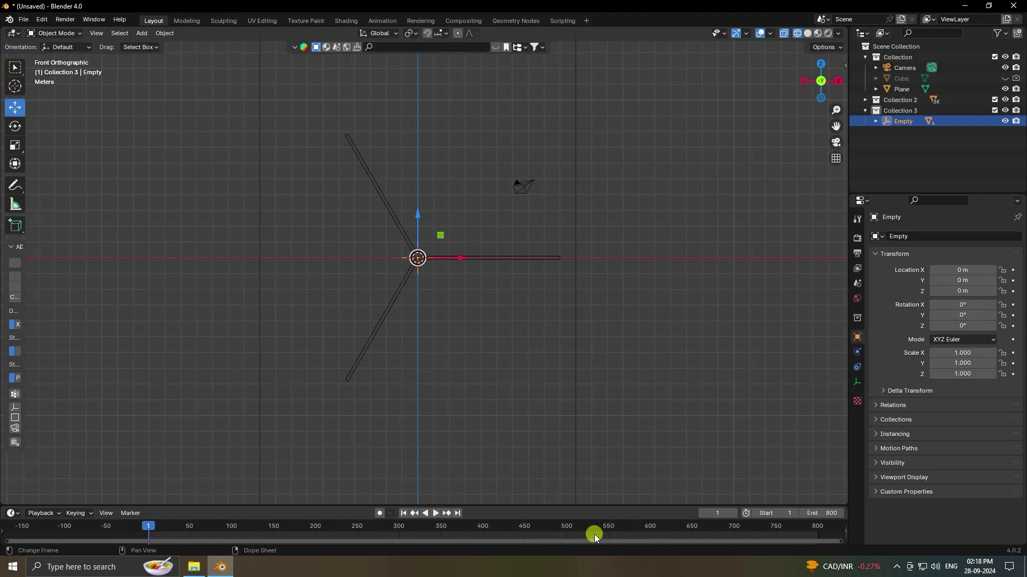
pyautogui.click(1014, 315)
pyautogui.click(1013, 316)
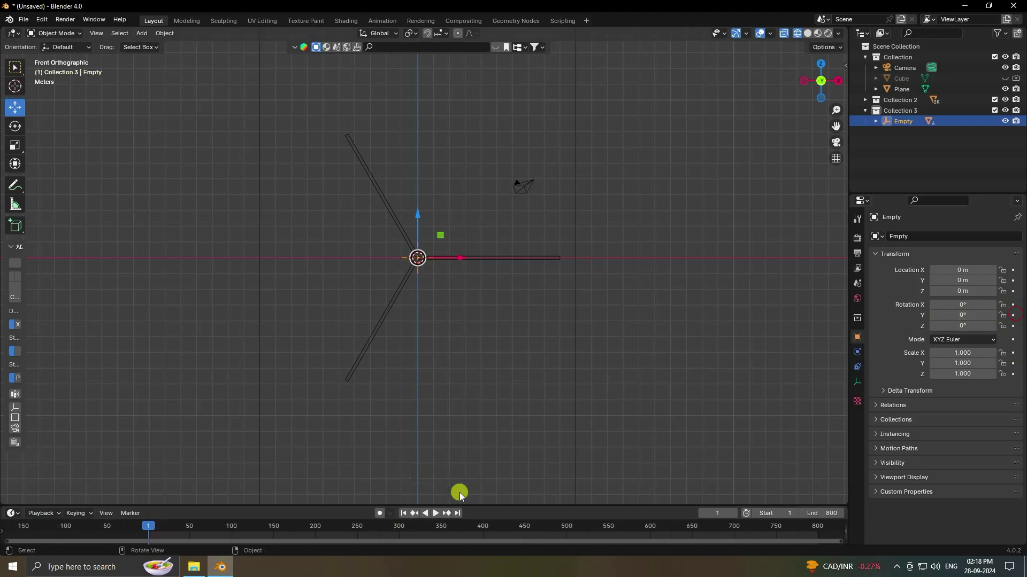
pyautogui.moveTo(393, 507); pyautogui.dragTo(395, 489)
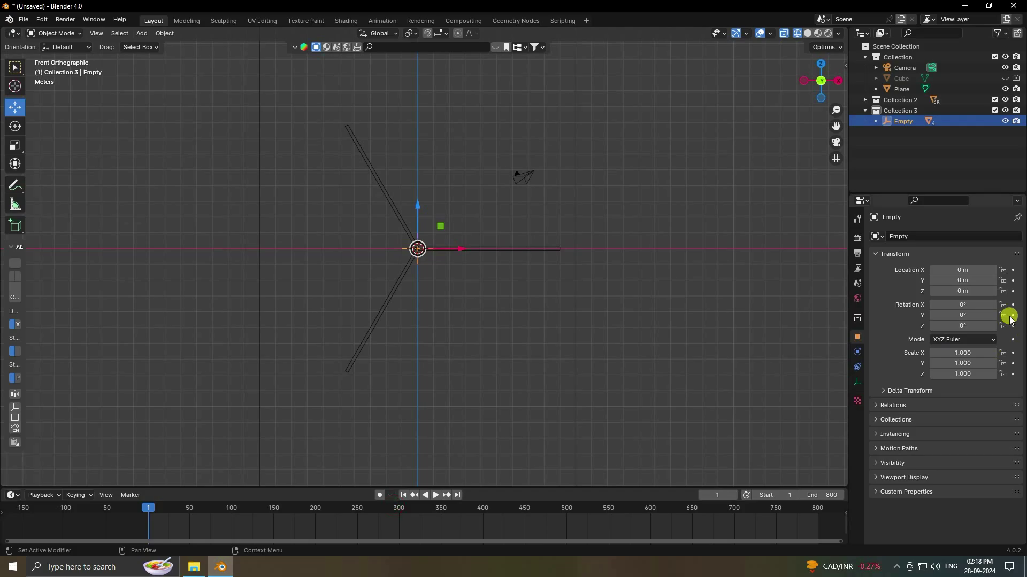
pyautogui.hotkey('ctrl', 'z')
# Set the Empty's Y rotation to 3600° at frame 800 and keyframe it
pyautogui.click(457, 495)
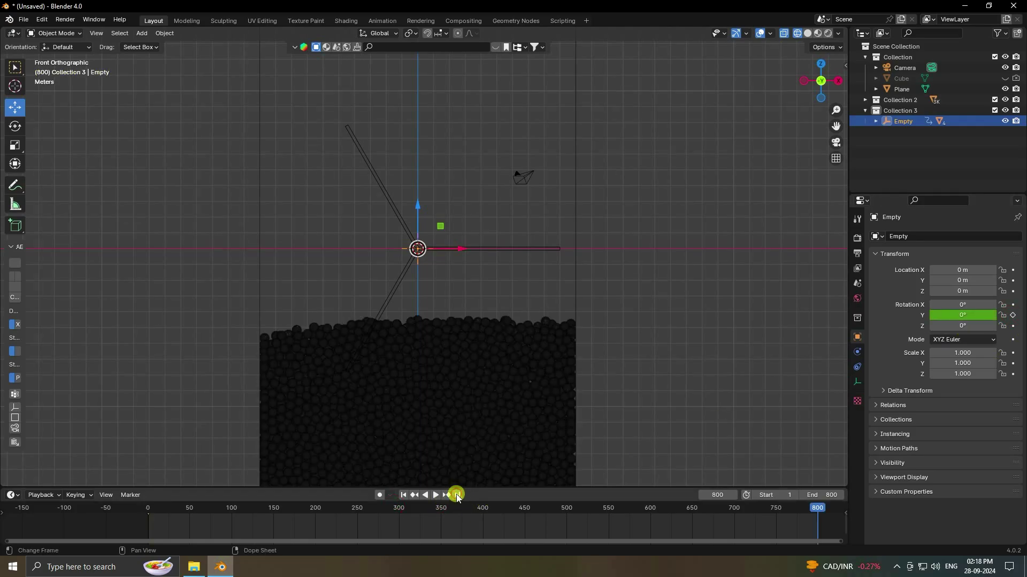
pyautogui.click(964, 315)
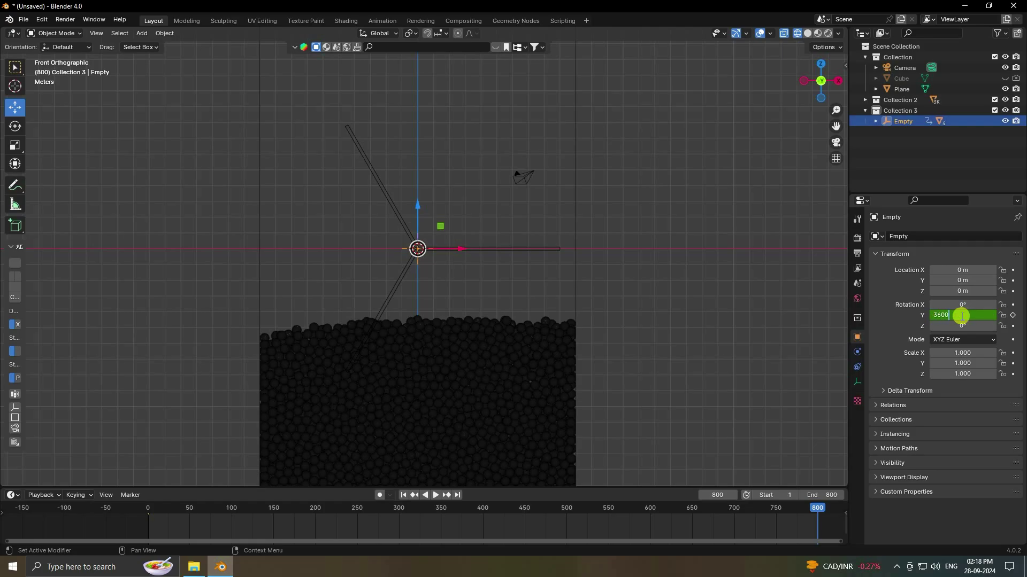
pyautogui.click(1013, 315)
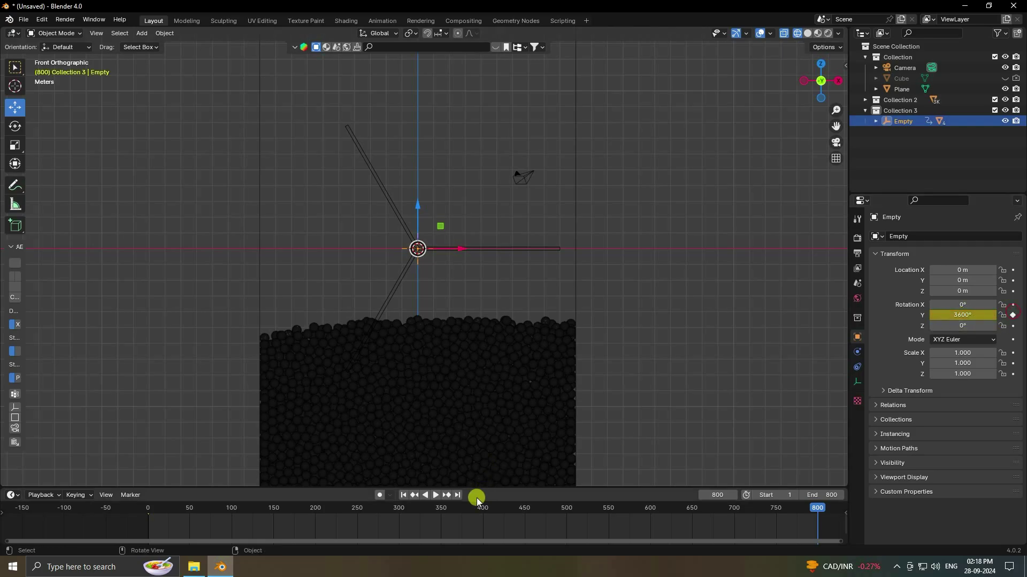
# Play the animation from frame 1 to check the rotating blades against the falling spheres, and return to frame 1
pyautogui.click(404, 496)
pyautogui.click(436, 495)
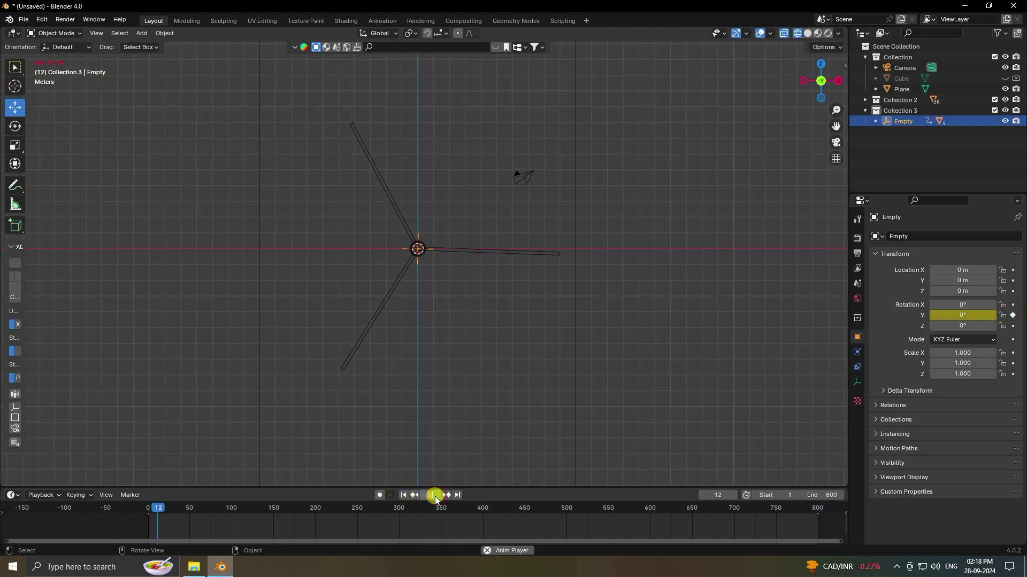
pyautogui.scroll(2, 412, 226)
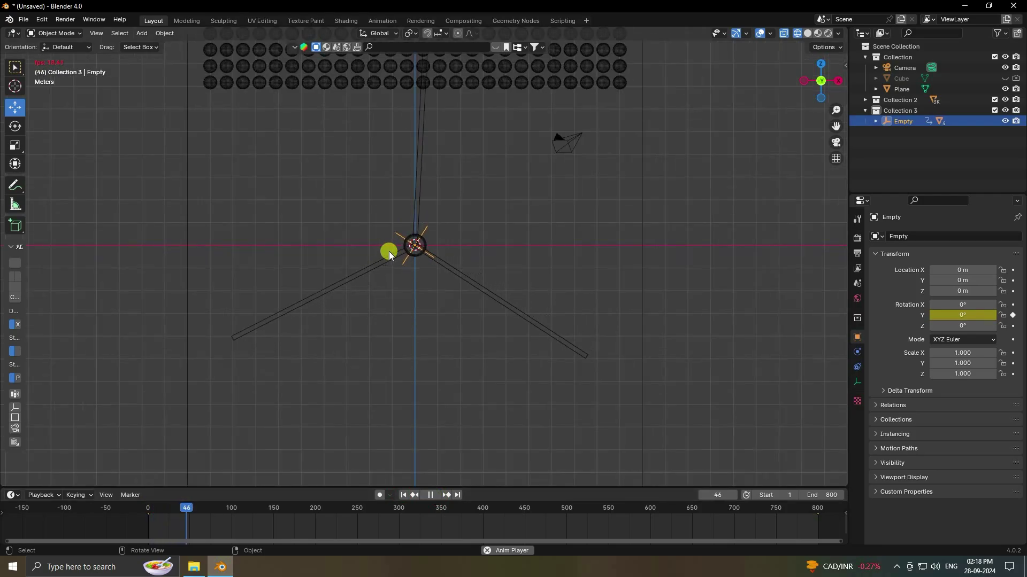
pyautogui.scroll(5, 449, 214)
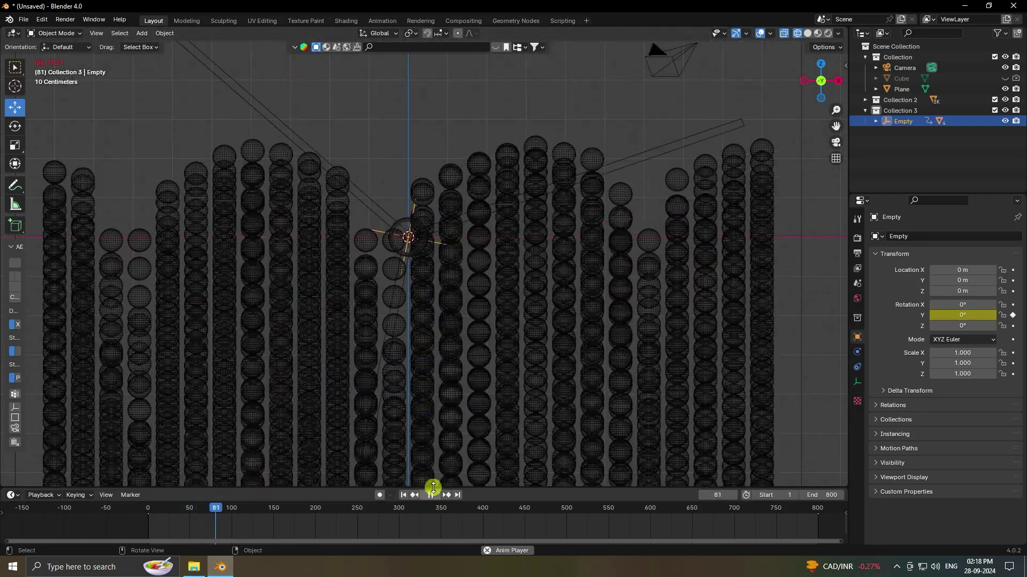
pyautogui.click(431, 494)
pyautogui.click(404, 495)
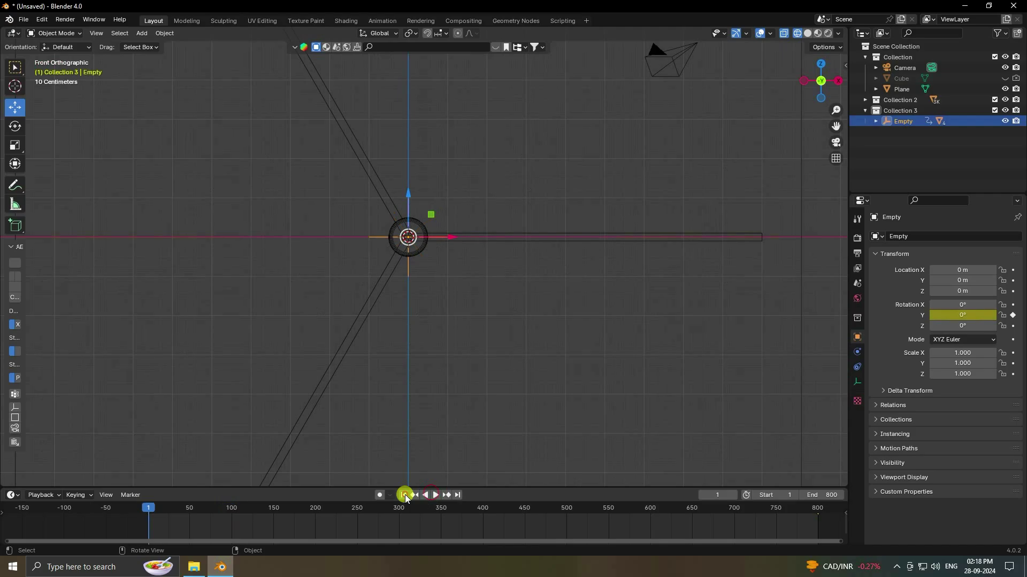
# Delete all bakes in the scene's Rigid Body World cache
pyautogui.click(857, 286)
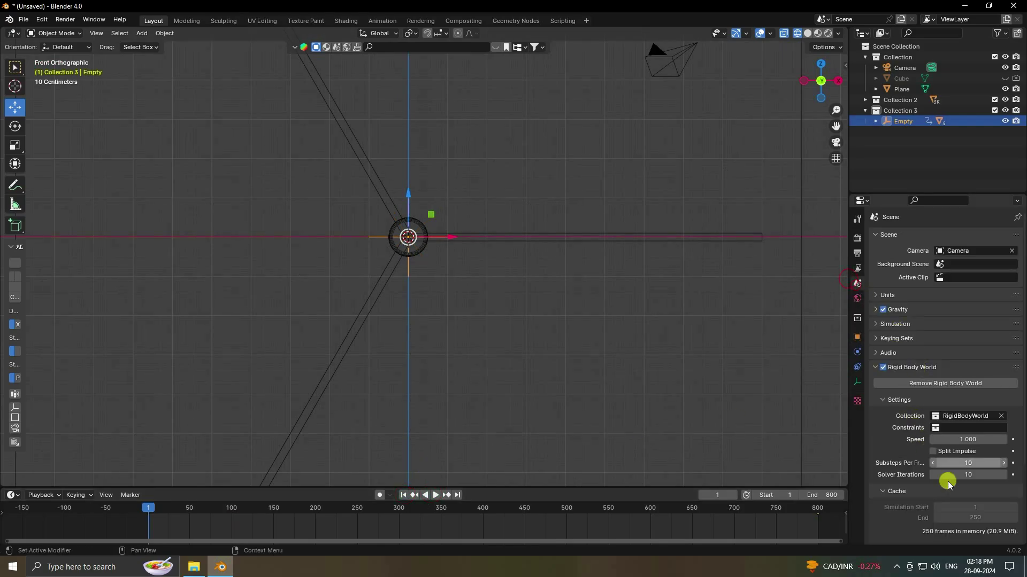
pyautogui.scroll(-3, 947, 481)
pyautogui.click(941, 494)
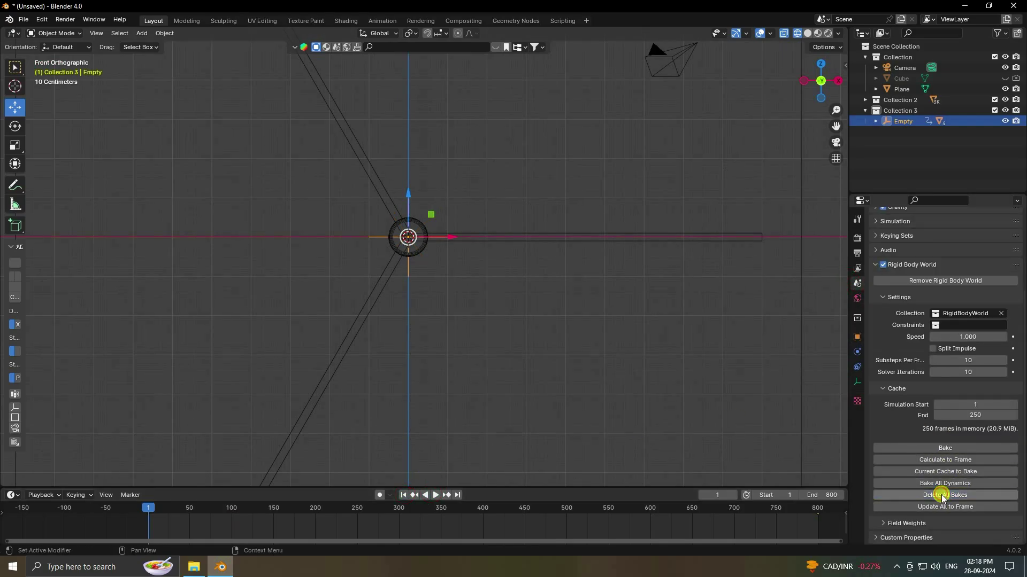
# Add rigid body physics to Cube.001 under the Empty and set its type to Passive
pyautogui.click(858, 352)
pyautogui.click(875, 121)
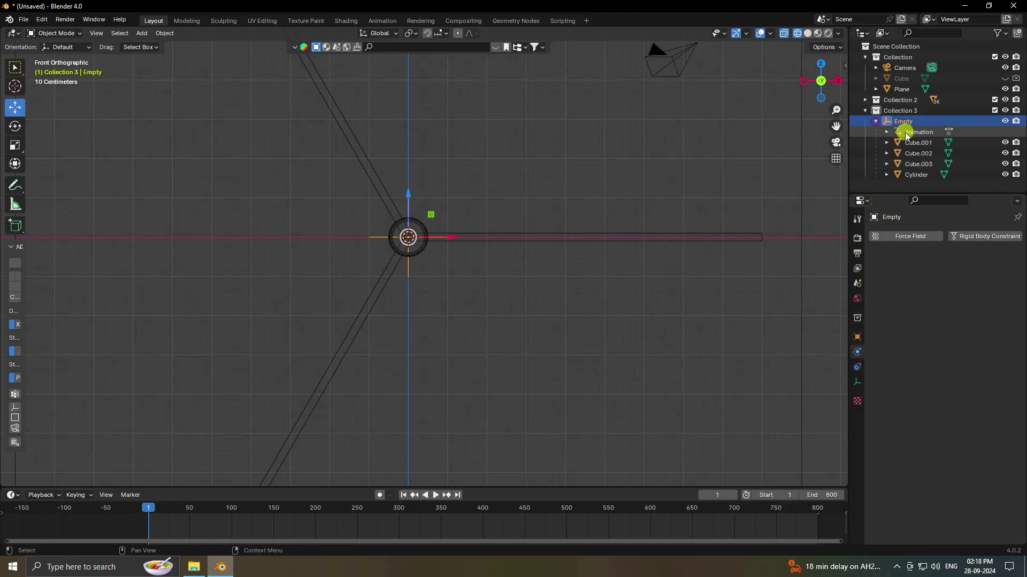
pyautogui.click(918, 143)
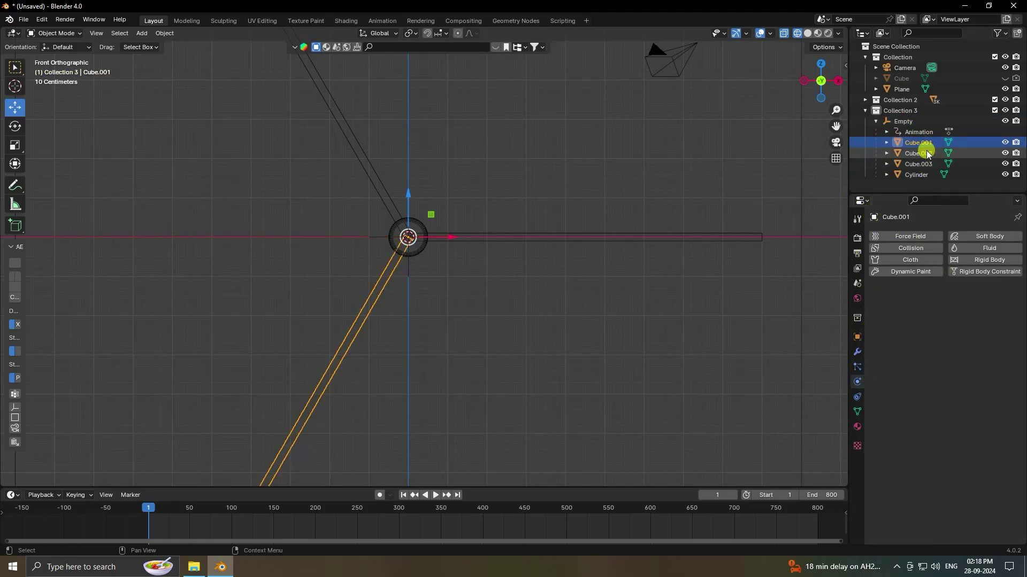
pyautogui.click(986, 261)
pyautogui.click(954, 303)
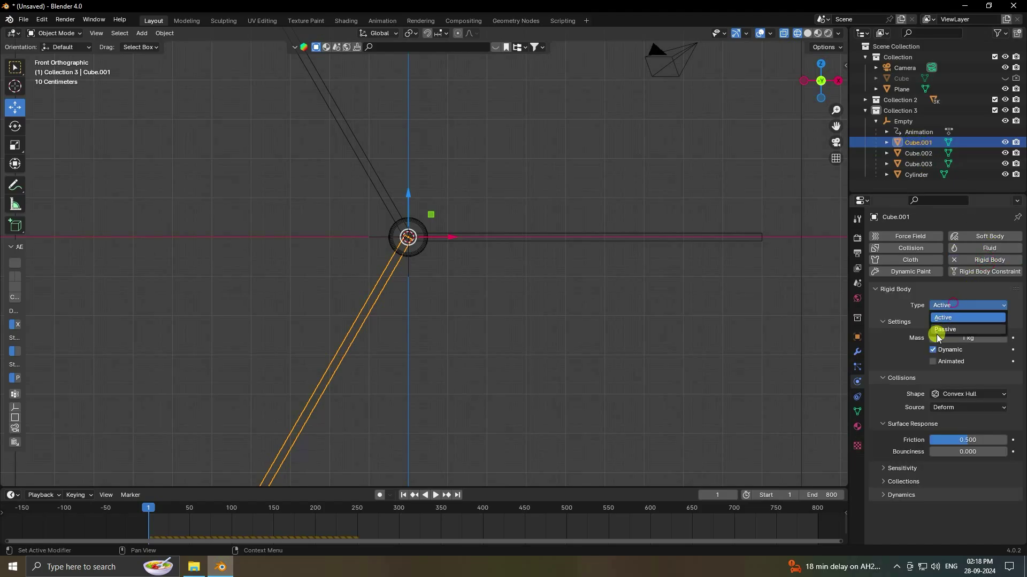
pyautogui.click(937, 333)
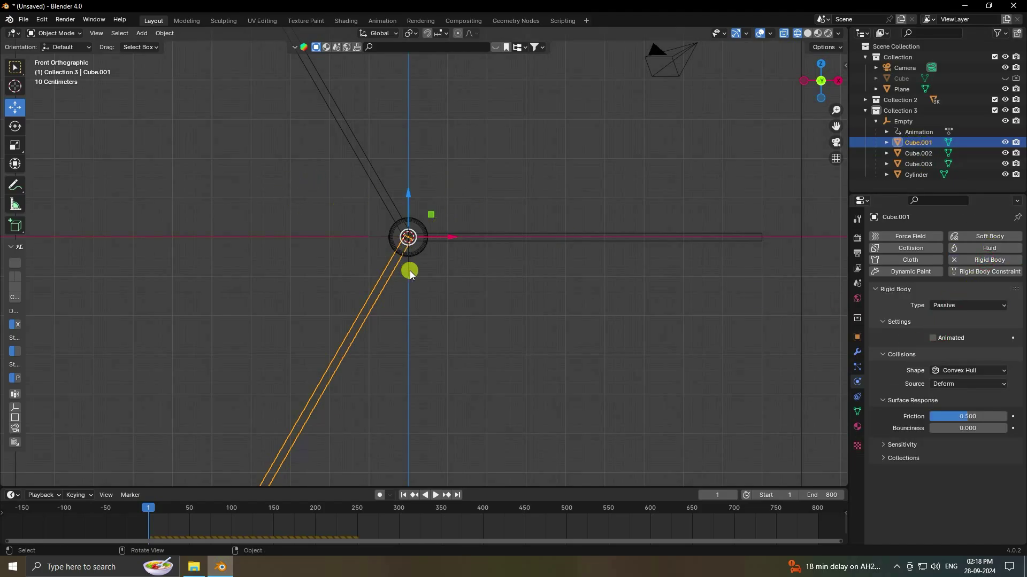
# Enable Animated on Cube.001's rigid body, and make Cube.002 a Passive, Animated rigid body
pyautogui.click(938, 339)
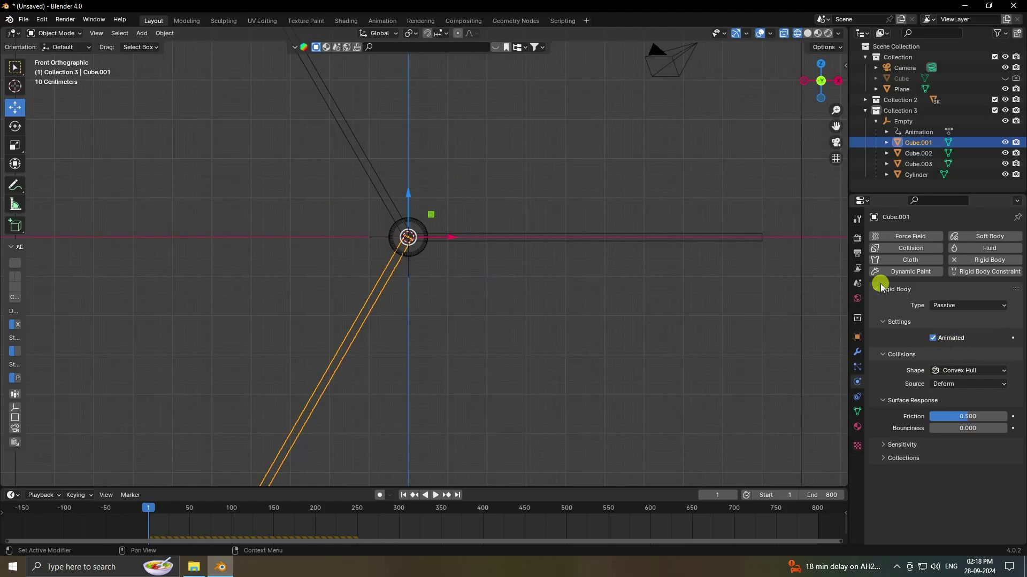
pyautogui.click(919, 154)
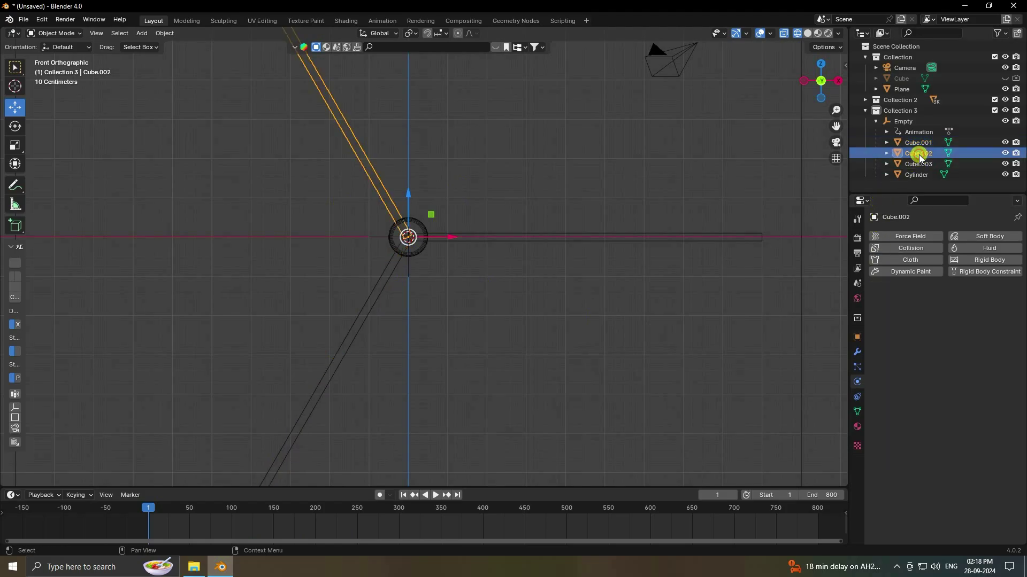
pyautogui.click(973, 263)
pyautogui.click(946, 306)
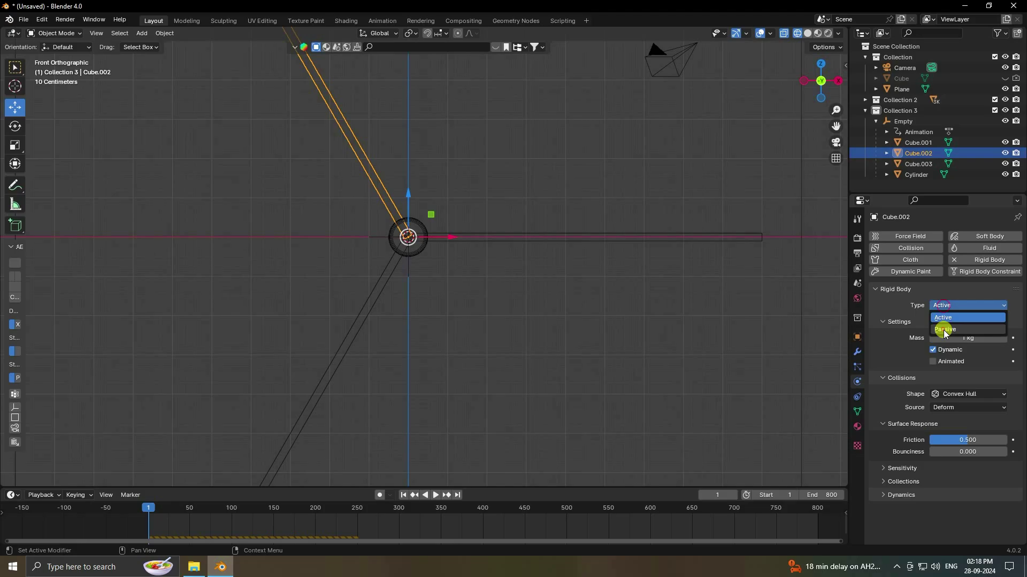
pyautogui.click(944, 329)
# Add rigid body physics to Cube.003, with its type set to Passive and Animated enabled
pyautogui.click(911, 164)
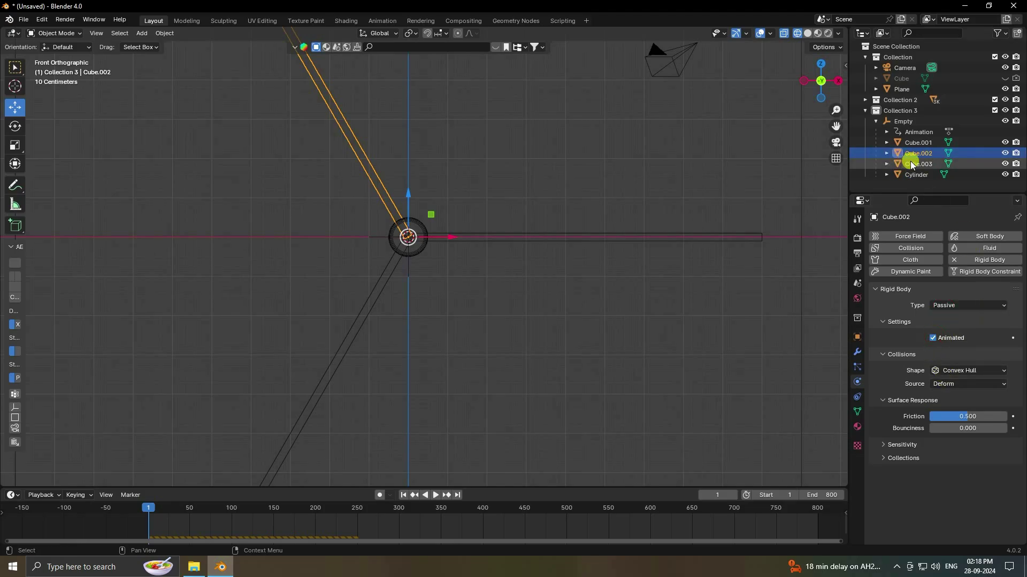
pyautogui.click(968, 258)
pyautogui.click(944, 304)
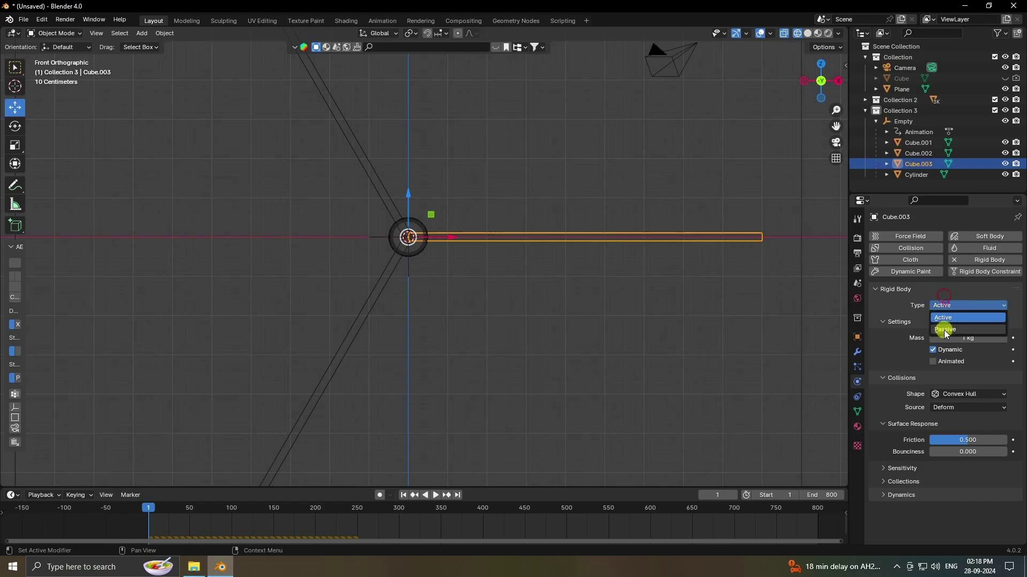
pyautogui.click(944, 330)
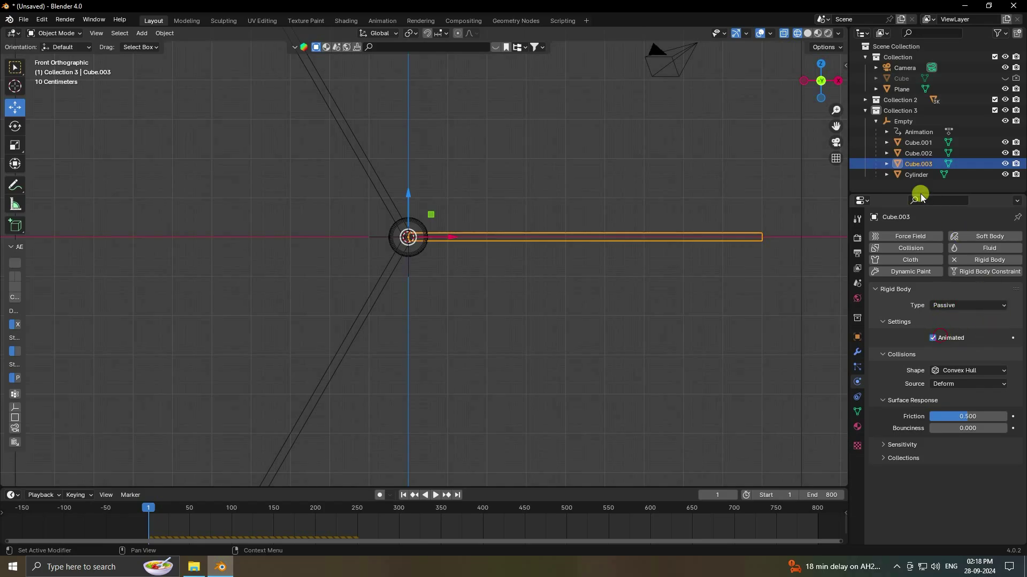
# Add rigid body physics to the hub Cylinder, with its type set to Passive and Animated enabled
pyautogui.click(916, 175)
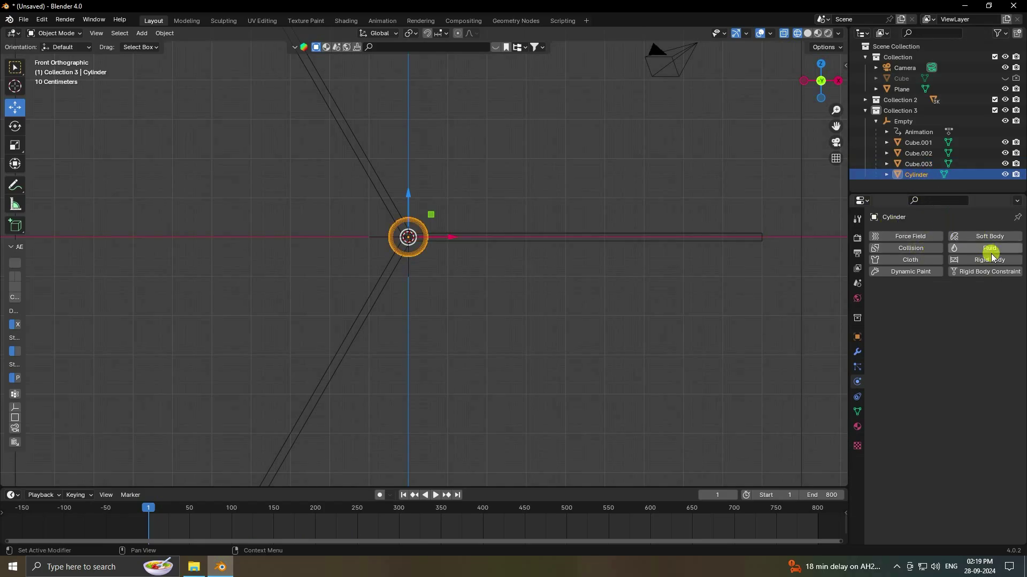
pyautogui.click(974, 258)
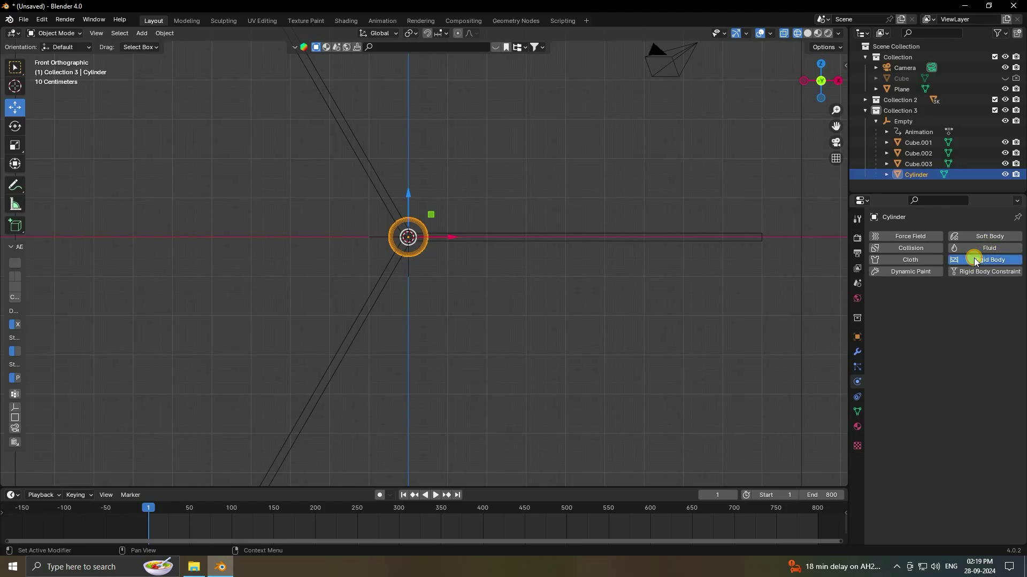
pyautogui.click(951, 303)
pyautogui.click(949, 326)
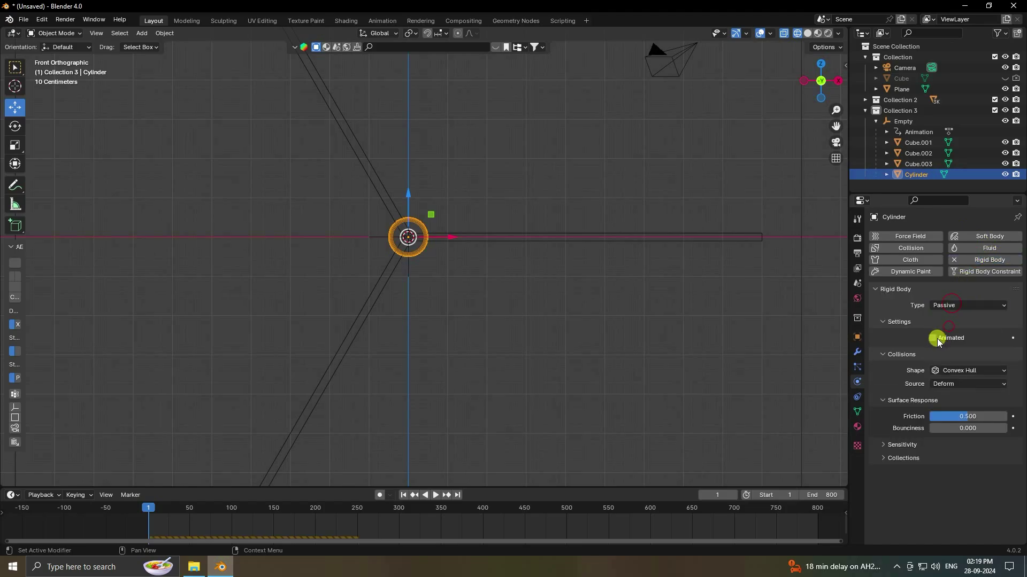
# Play the simulation briefly from frame 1 to check the blade rotation, stop it and return to frame 1
pyautogui.click(403, 493)
pyautogui.scroll(-5, 418, 392)
pyautogui.click(436, 494)
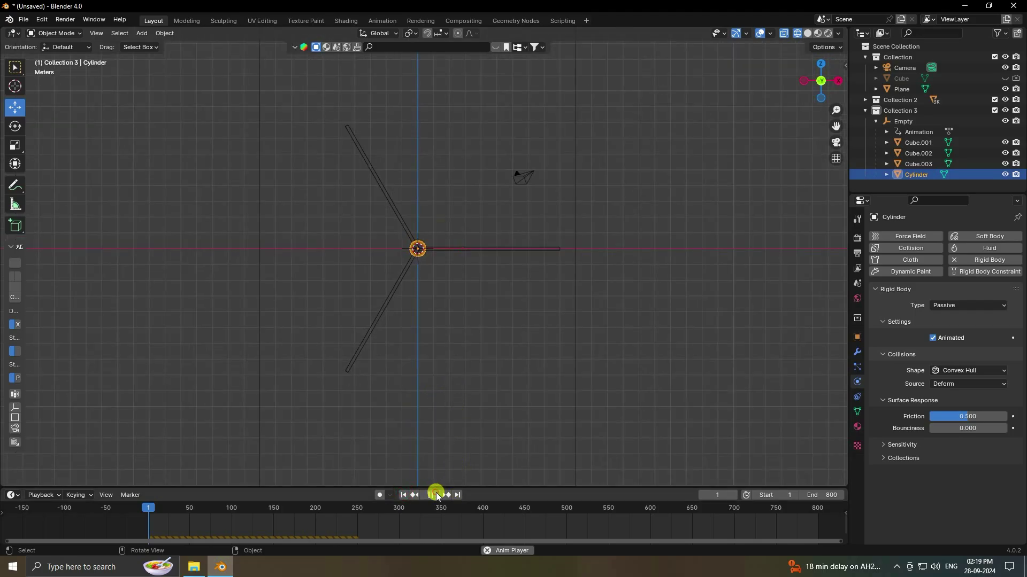
pyautogui.scroll(-2, 448, 292)
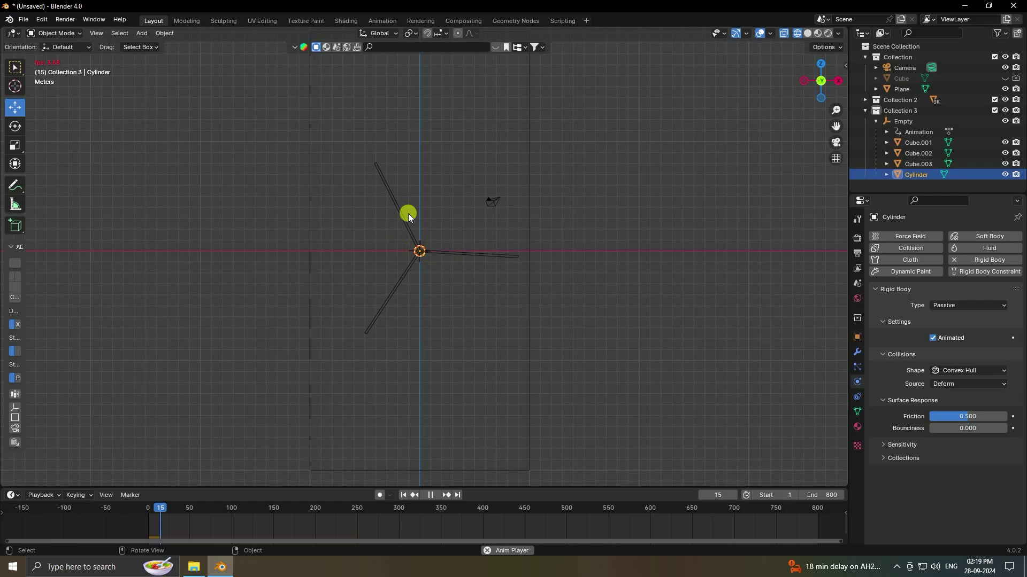
pyautogui.scroll(3, 421, 200)
pyautogui.scroll(1, 420, 200)
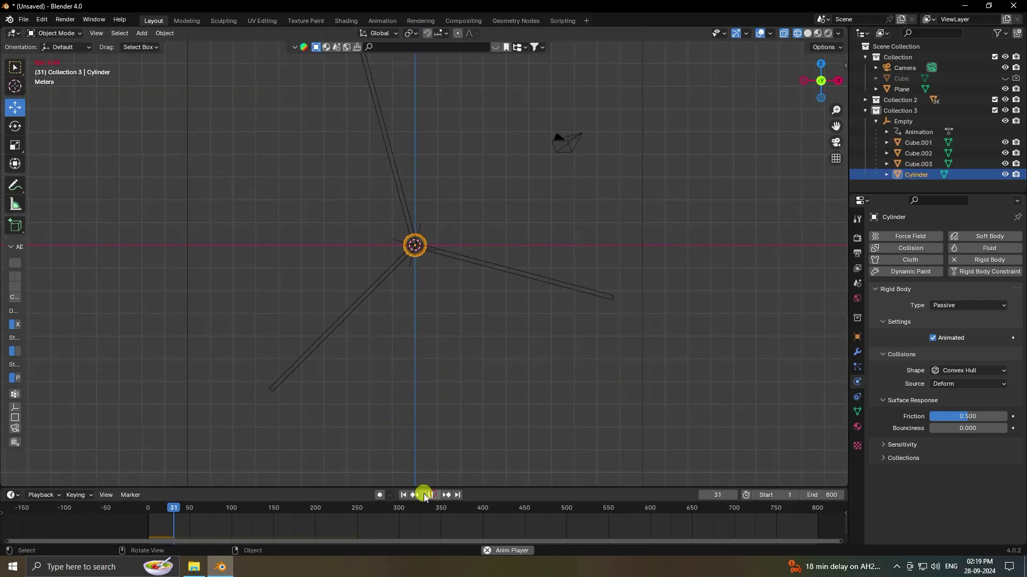
pyautogui.click(426, 495)
pyautogui.click(403, 495)
# Bake all dynamics in the scene's Rigid Body World cache
pyautogui.click(858, 283)
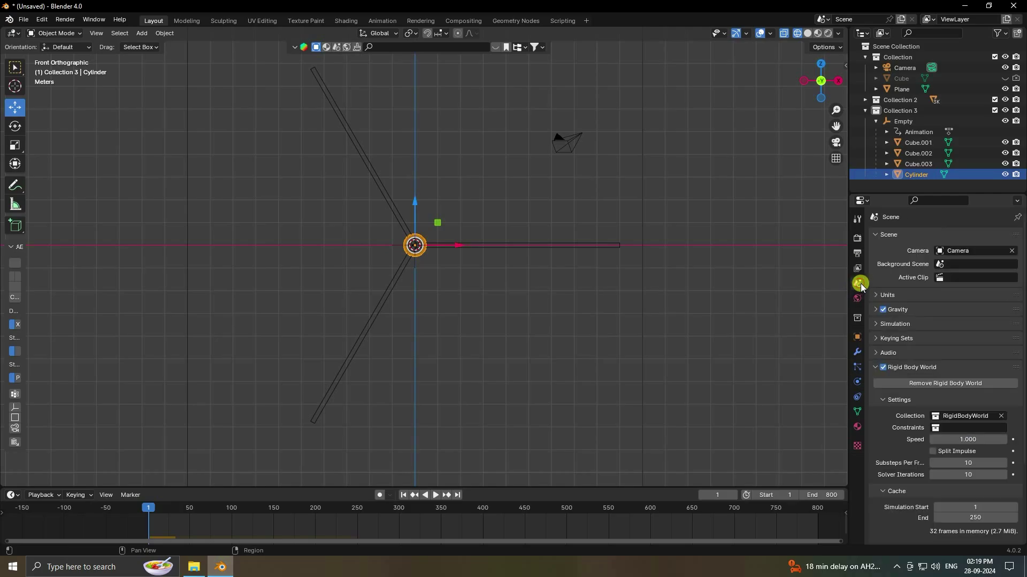
pyautogui.scroll(-5, 820, 253)
pyautogui.scroll(-5, 978, 358)
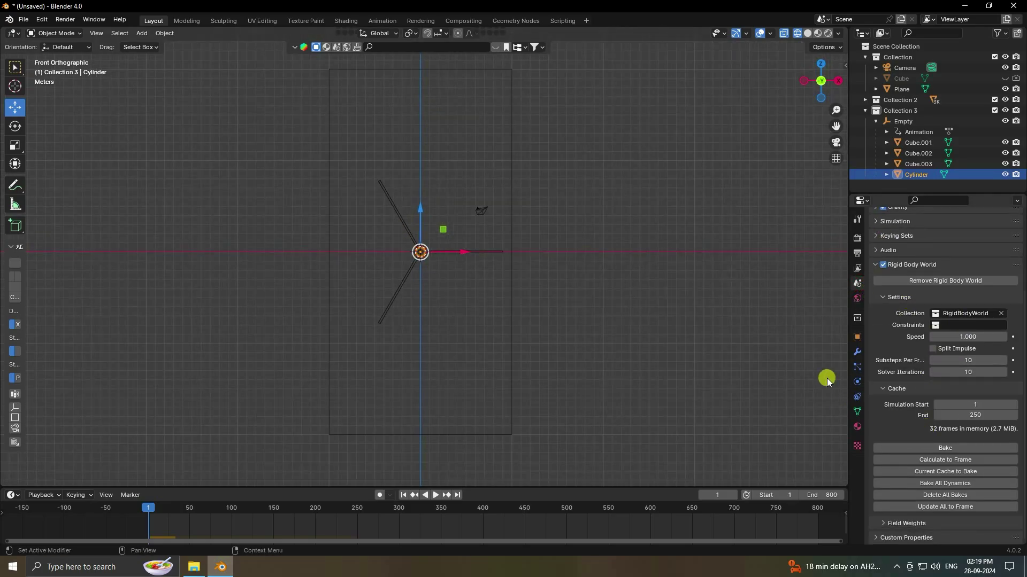
pyautogui.scroll(6, 827, 382)
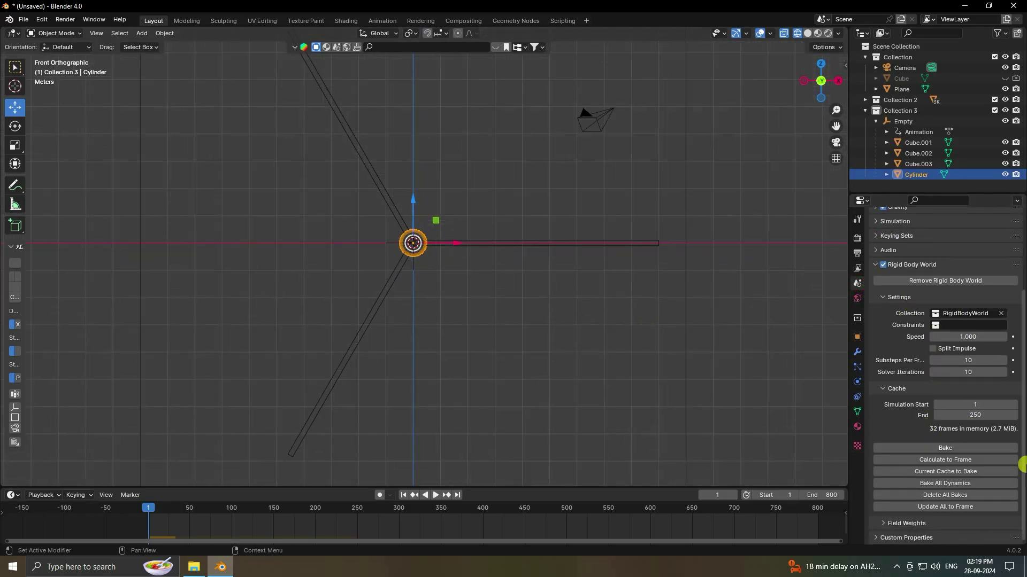
pyautogui.click(935, 484)
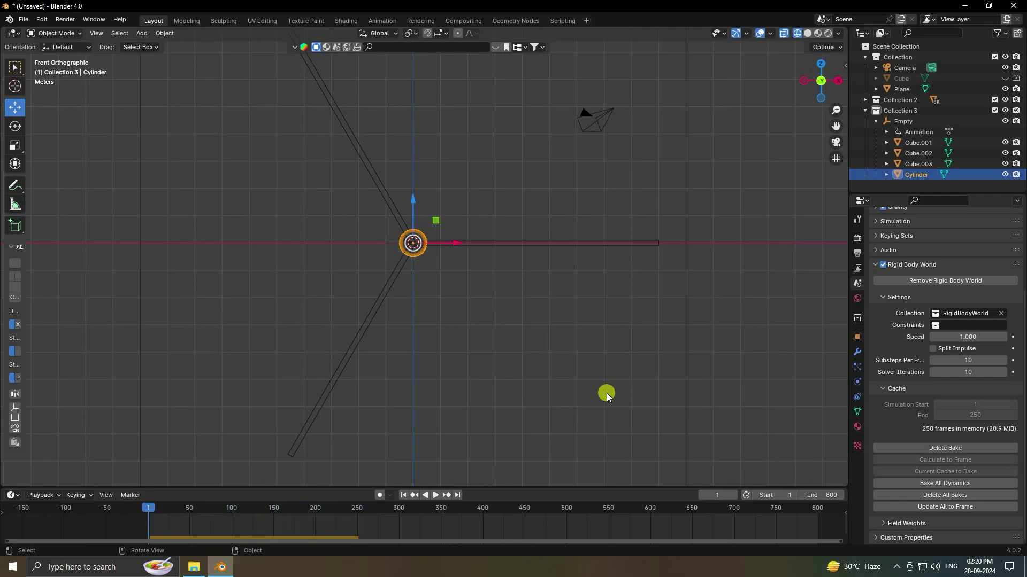
# Play the baked simulation to examine how the blades stir the falling spheres, and return to frame 1
pyautogui.click(437, 496)
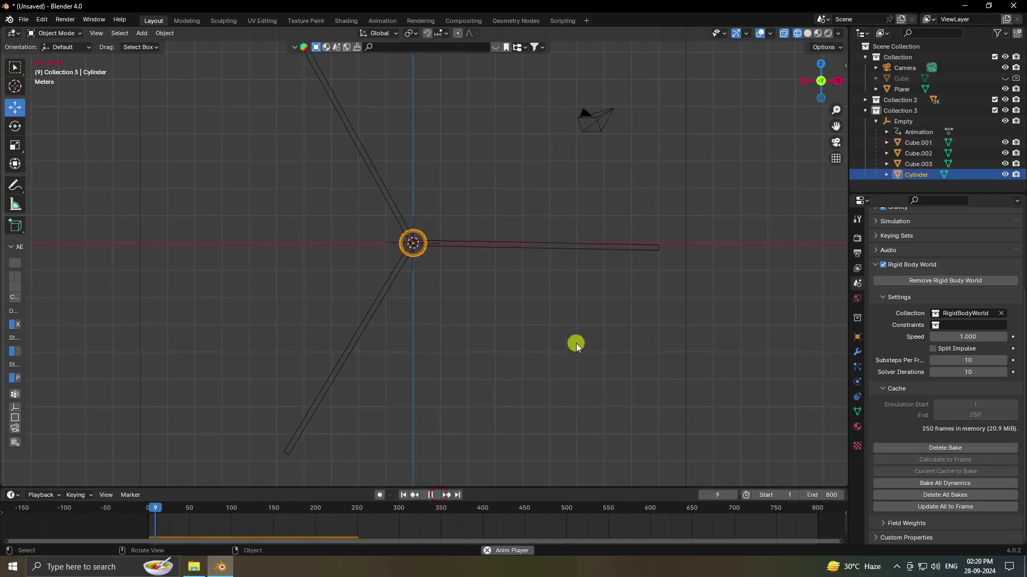
pyautogui.click(749, 302)
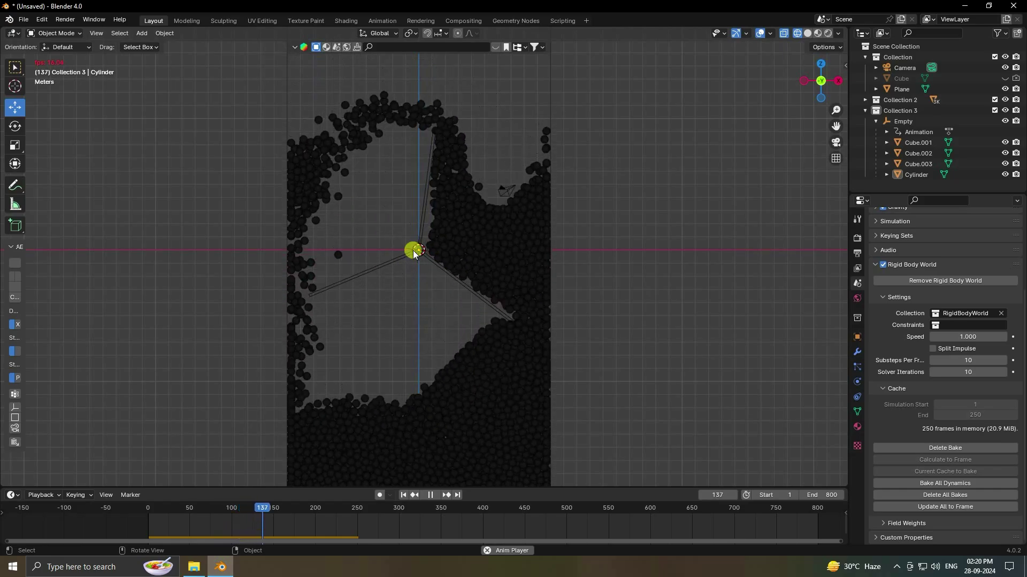
pyautogui.scroll(-3, 442, 261)
pyautogui.scroll(5, 414, 267)
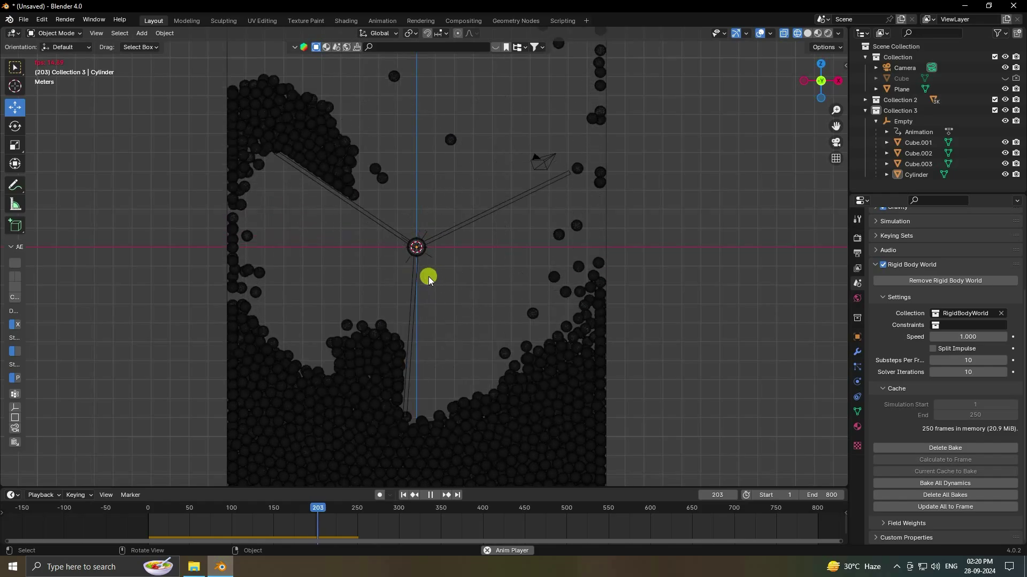
pyautogui.scroll(-2, 456, 274)
pyautogui.scroll(-1, 455, 274)
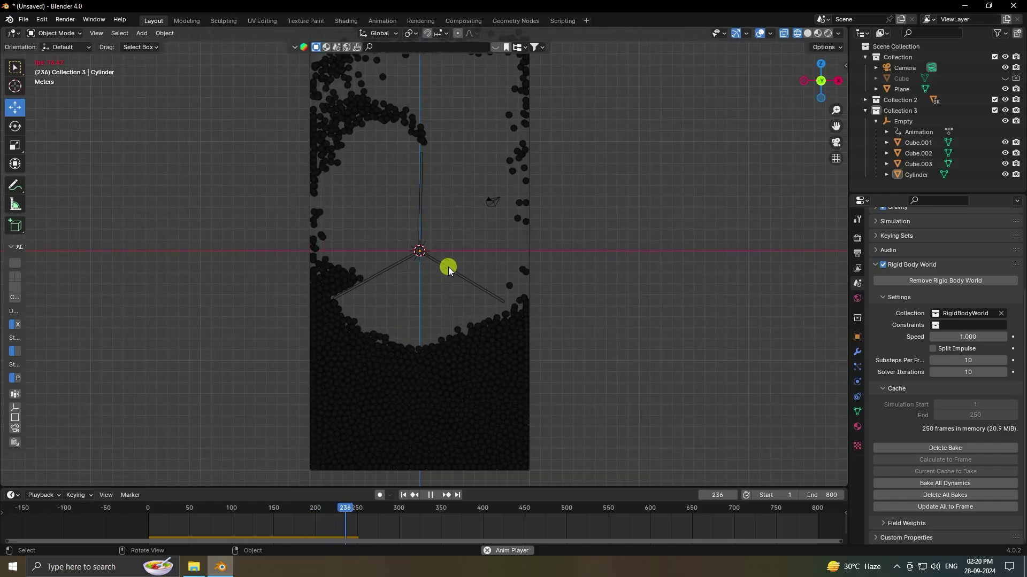
pyautogui.click(431, 494)
pyautogui.click(404, 494)
# Unhide the Cube for viewport and render, and raise its bottom vertices about 7.14 m along Z in Edit Mode
pyautogui.scroll(-1, 422, 380)
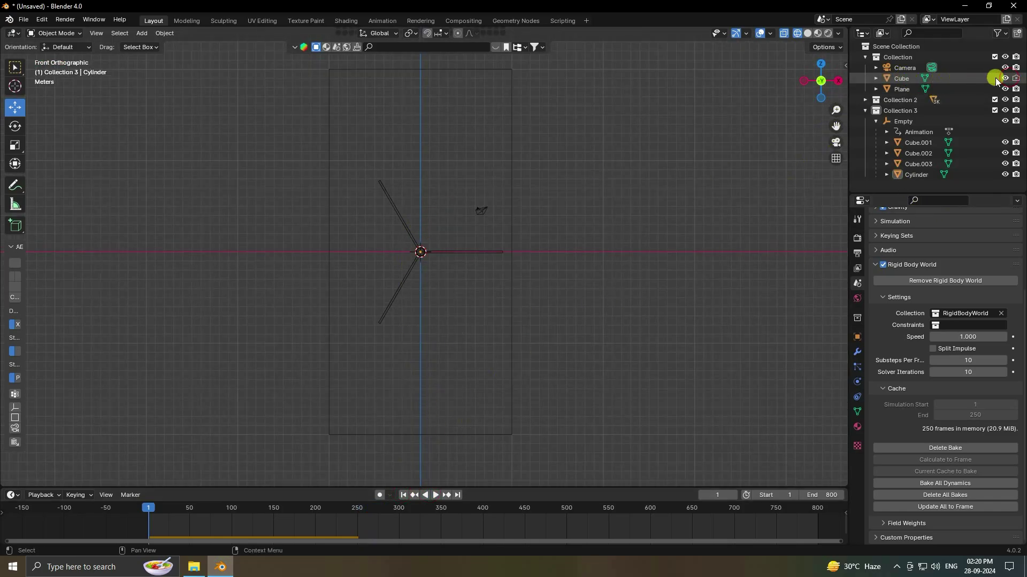
pyautogui.moveTo(382, 215); pyautogui.dragTo(404, 230, button='middle')
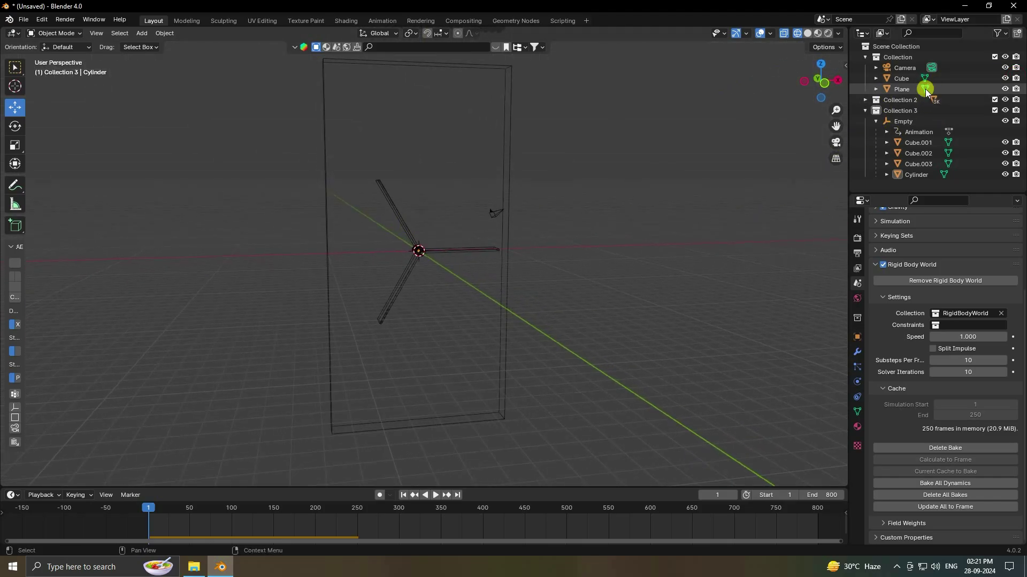
pyautogui.click(900, 90)
pyautogui.click(901, 79)
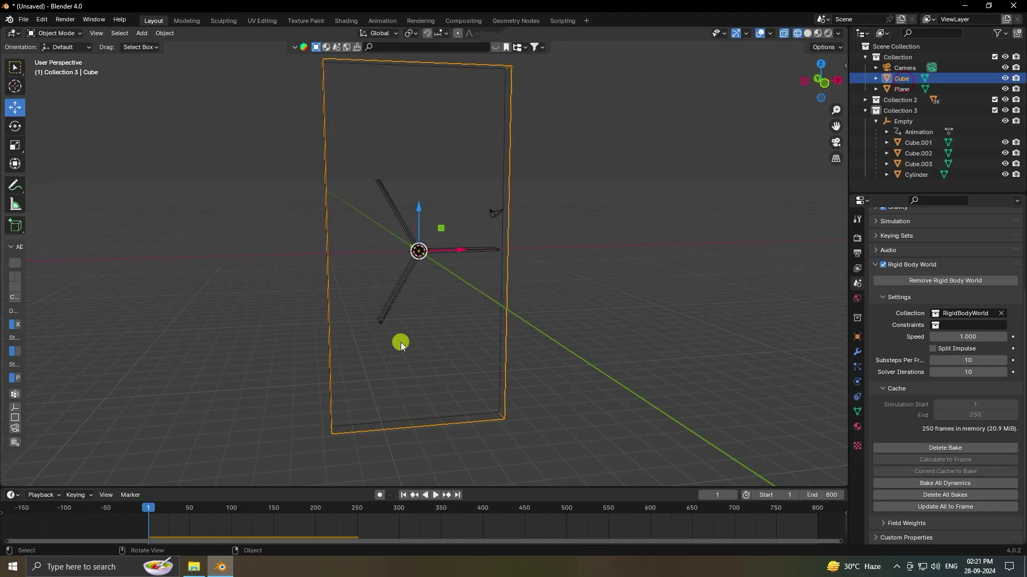
pyautogui.click(56, 33)
pyautogui.click(59, 57)
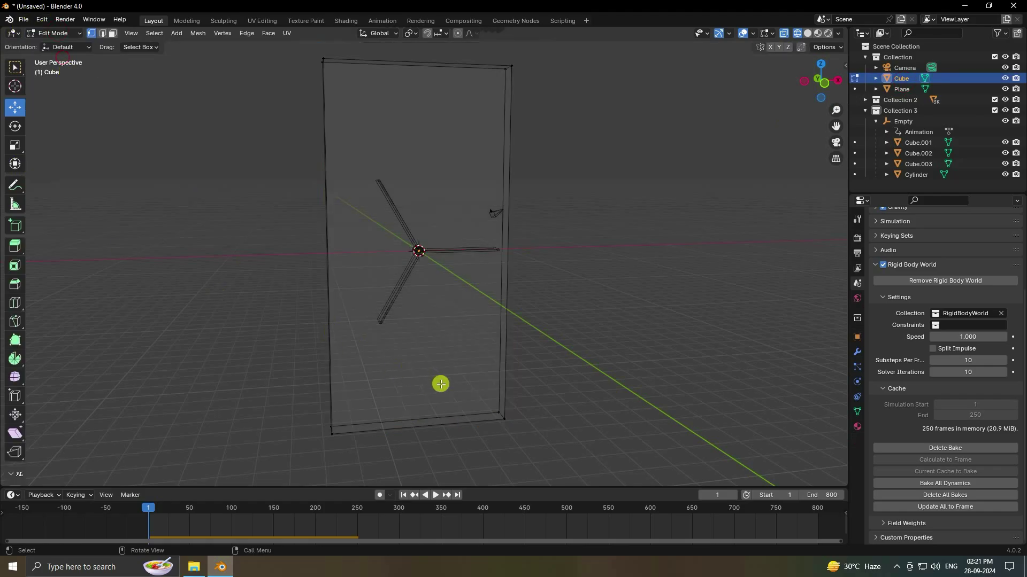
pyautogui.moveTo(552, 440); pyautogui.dragTo(293, 388)
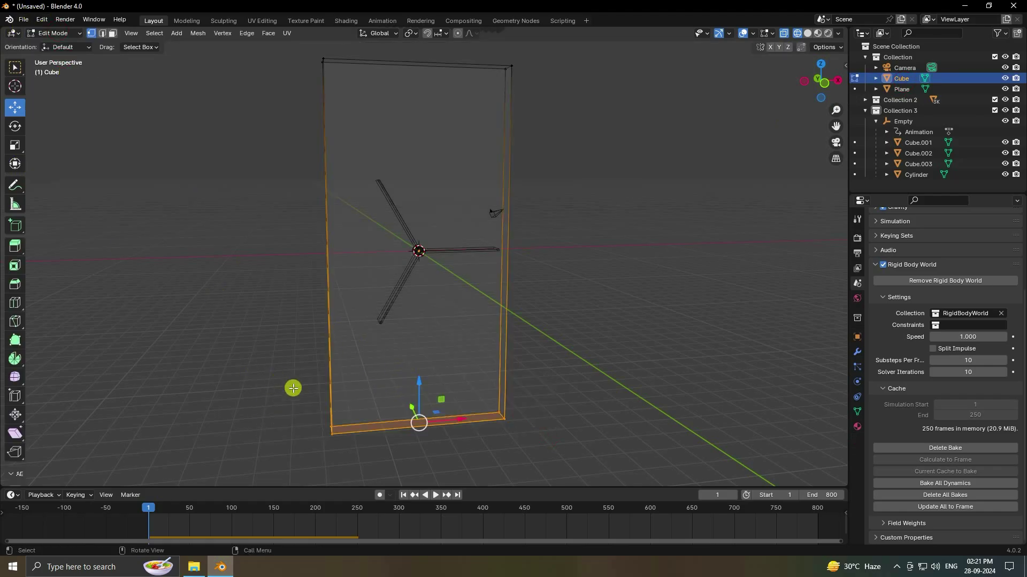
pyautogui.press('KP_1')
pyautogui.moveTo(416, 394); pyautogui.dragTo(413, 327)
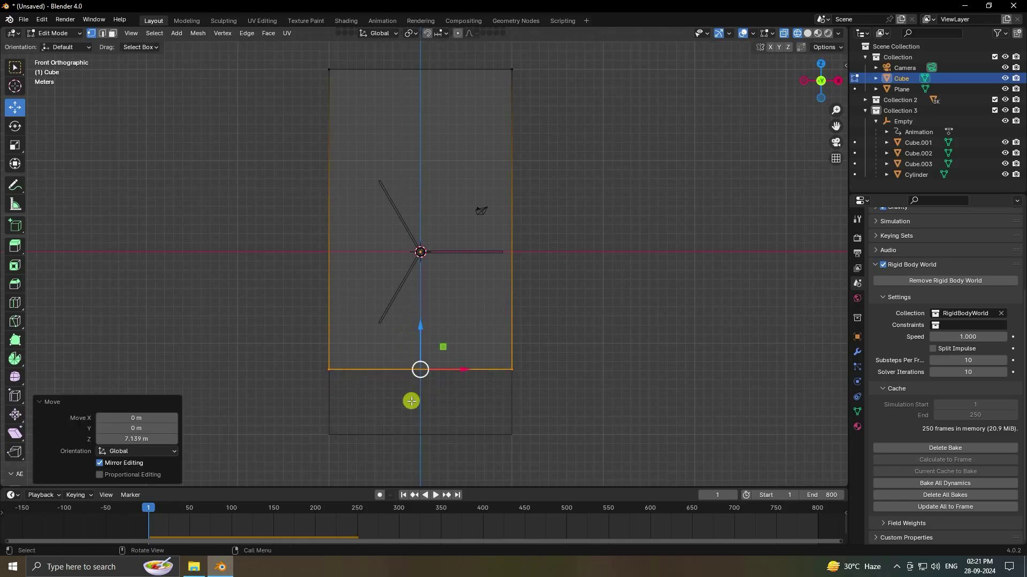
# Raise the Plane's bottom vertices about 7.14 m along Z to match the Cube's lower edge, and return to Object Mode
pyautogui.click(909, 88)
pyautogui.moveTo(543, 458); pyautogui.dragTo(238, 408)
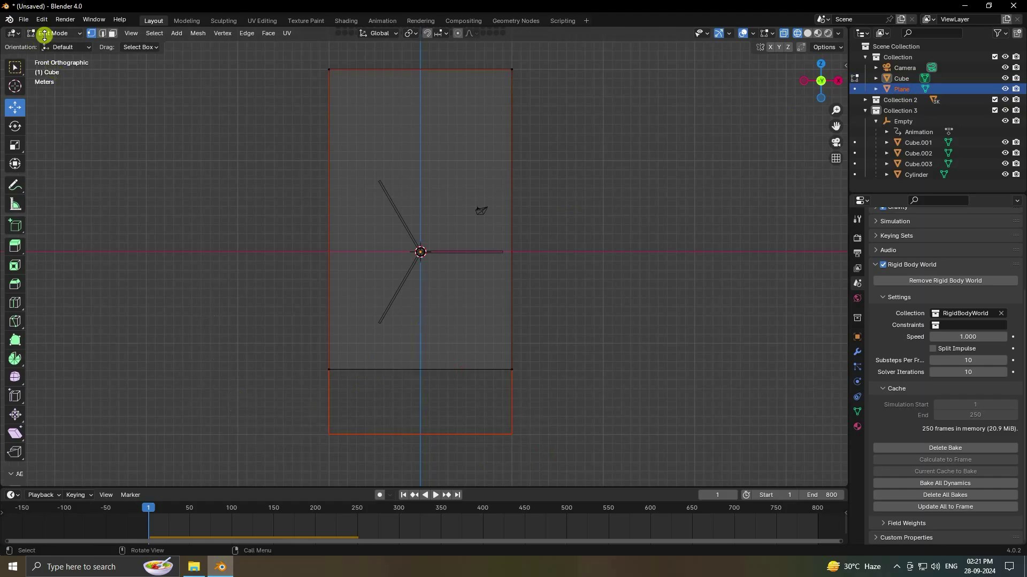
pyautogui.click(53, 33)
pyautogui.click(57, 45)
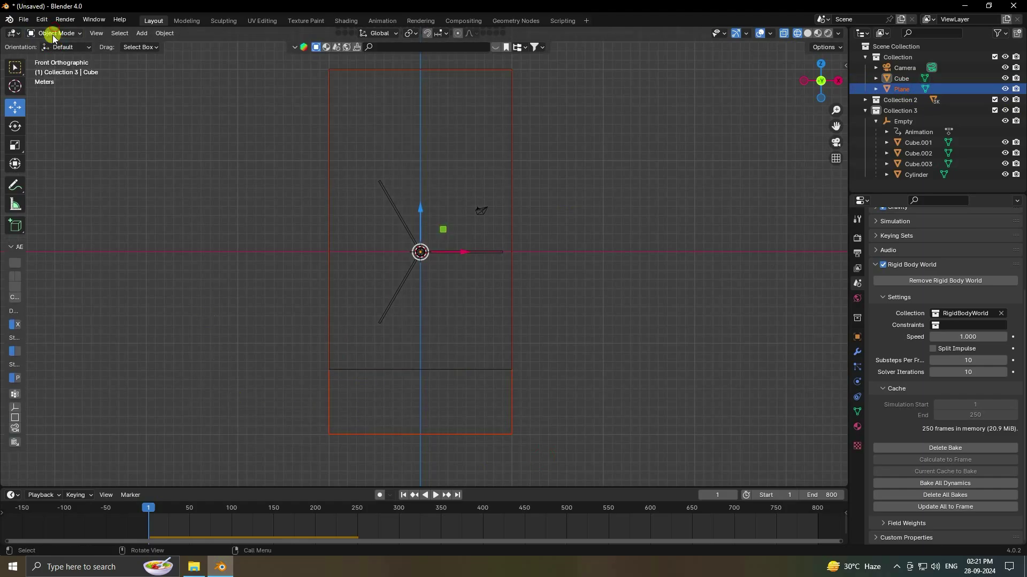
pyautogui.click(53, 36)
pyautogui.click(53, 56)
pyautogui.press('b')
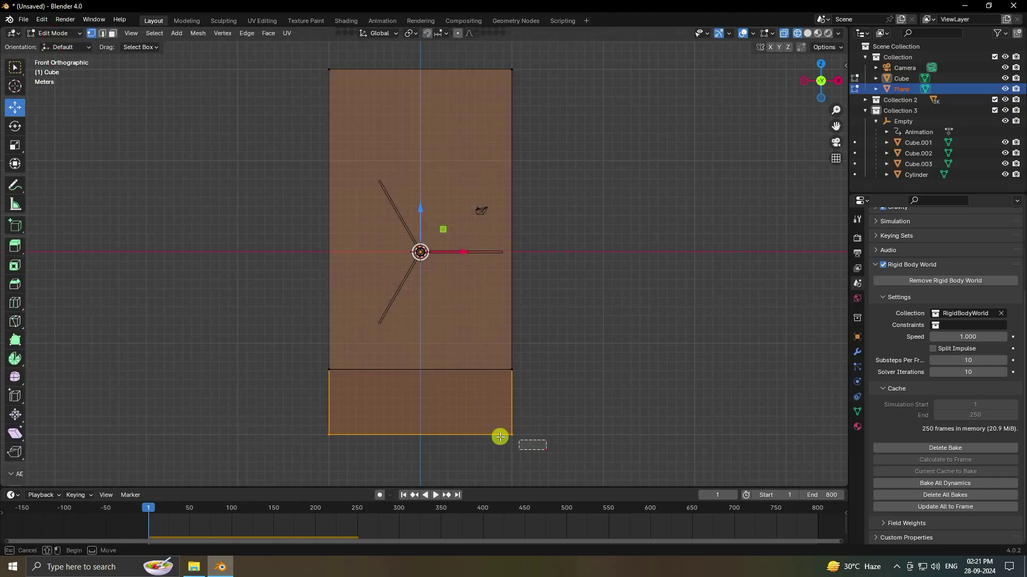
pyautogui.moveTo(545, 449); pyautogui.dragTo(293, 400)
pyautogui.moveTo(418, 389); pyautogui.dragTo(432, 323)
pyautogui.click(53, 33)
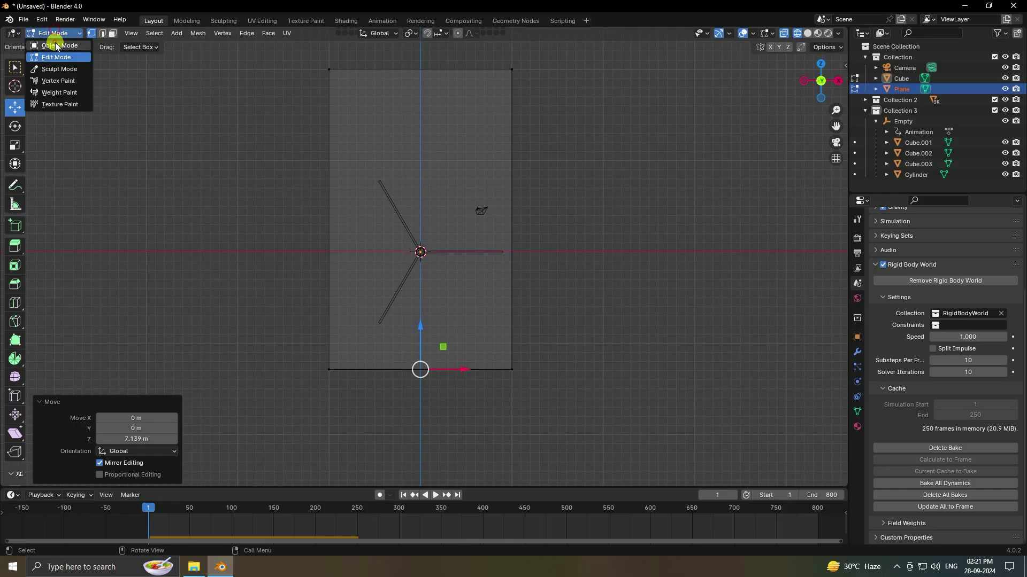
pyautogui.click(54, 45)
# Add a new cube mesh at the world origin
pyautogui.moveTo(396, 225)
pyautogui.mouseDown(button='middle')
pyautogui.moveTo(428, 254)
pyautogui.moveTo(407, 240)
pyautogui.mouseUp(button='middle')
pyautogui.click(145, 33)
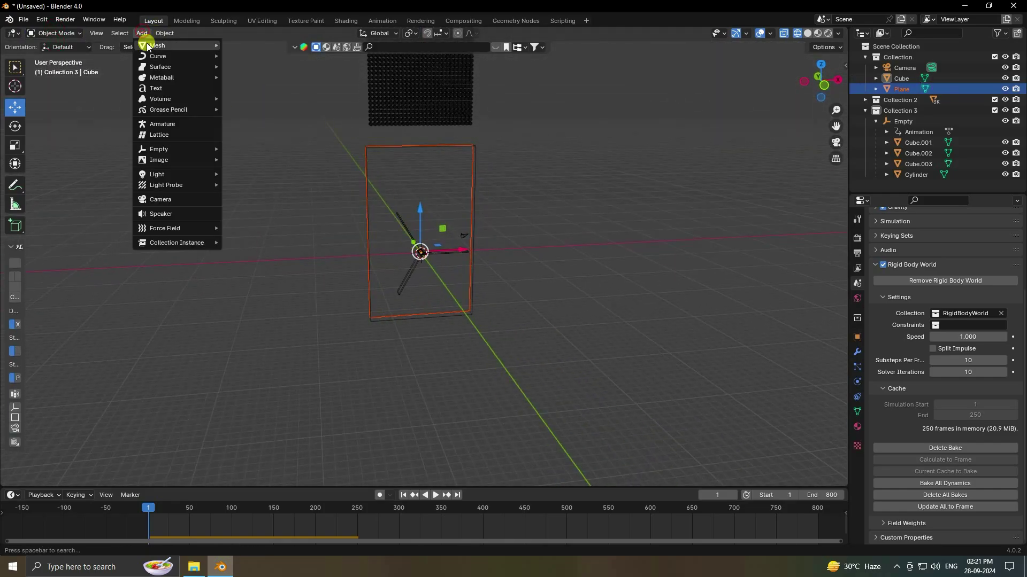
pyautogui.moveTo(148, 45)
pyautogui.click(279, 57)
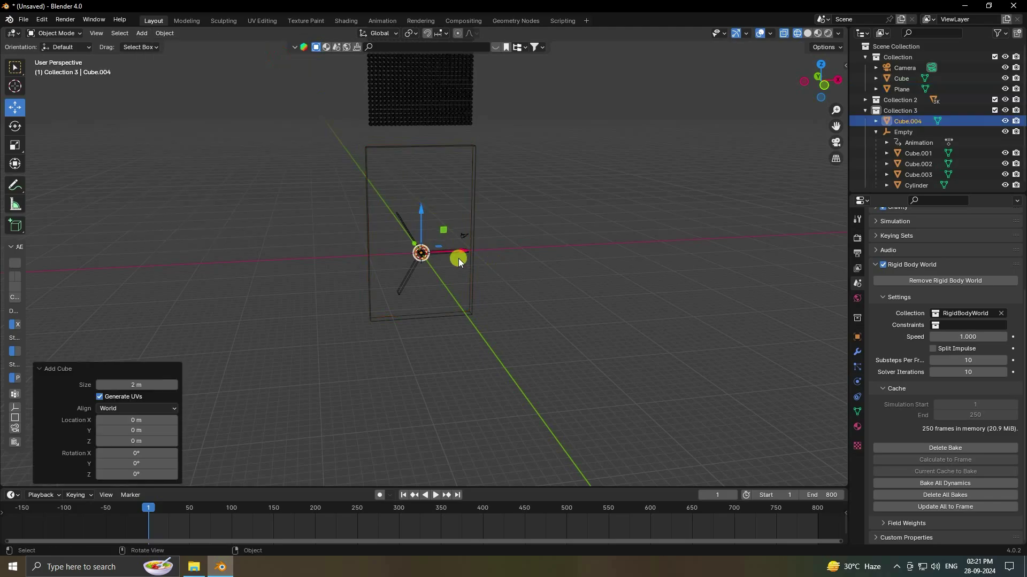
# Set the new cube's scale to 25 on X, Y and Z
pyautogui.click(857, 337)
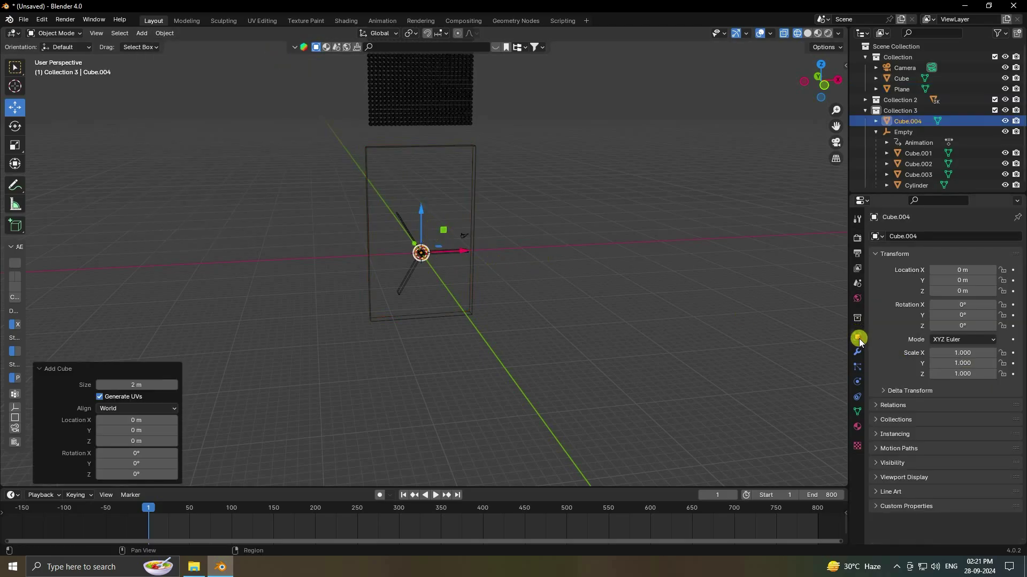
pyautogui.click(961, 353)
pyautogui.write('0')
pyautogui.press('Return')
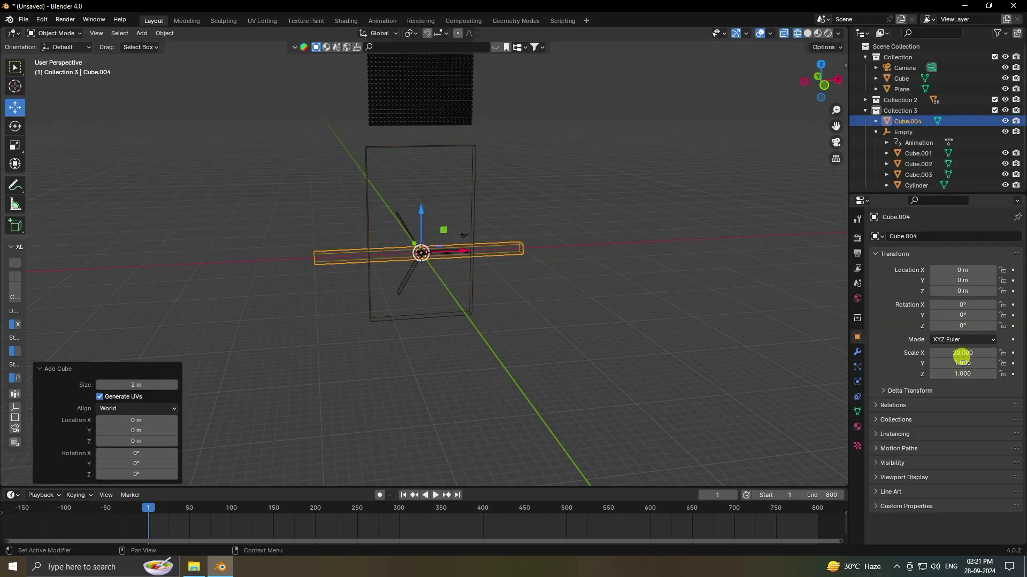
pyautogui.click(961, 354)
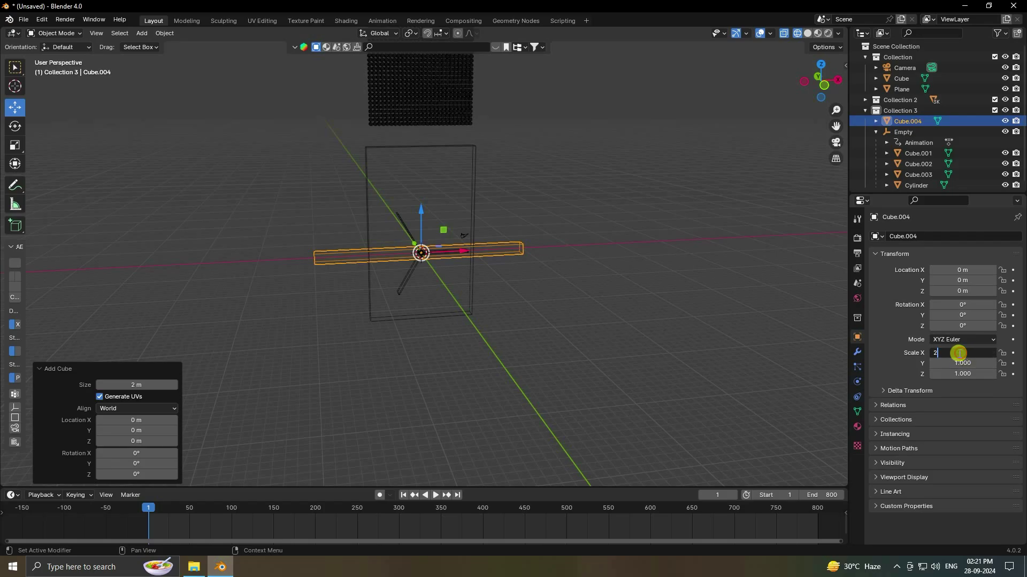
pyautogui.write('25')
pyautogui.press('Return')
pyautogui.click(962, 362)
pyautogui.write('2')
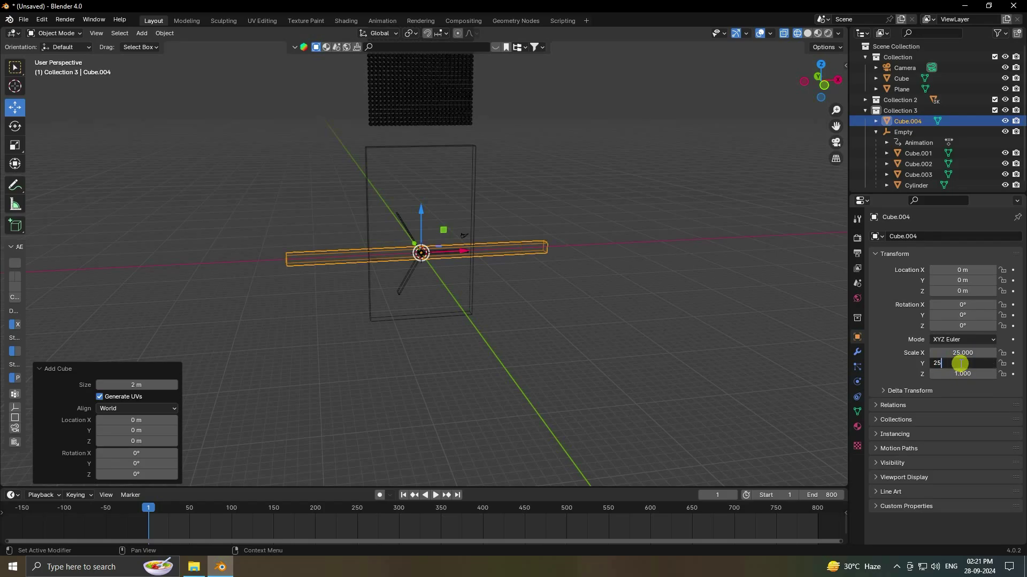
pyautogui.press('Return')
pyautogui.press('Return')
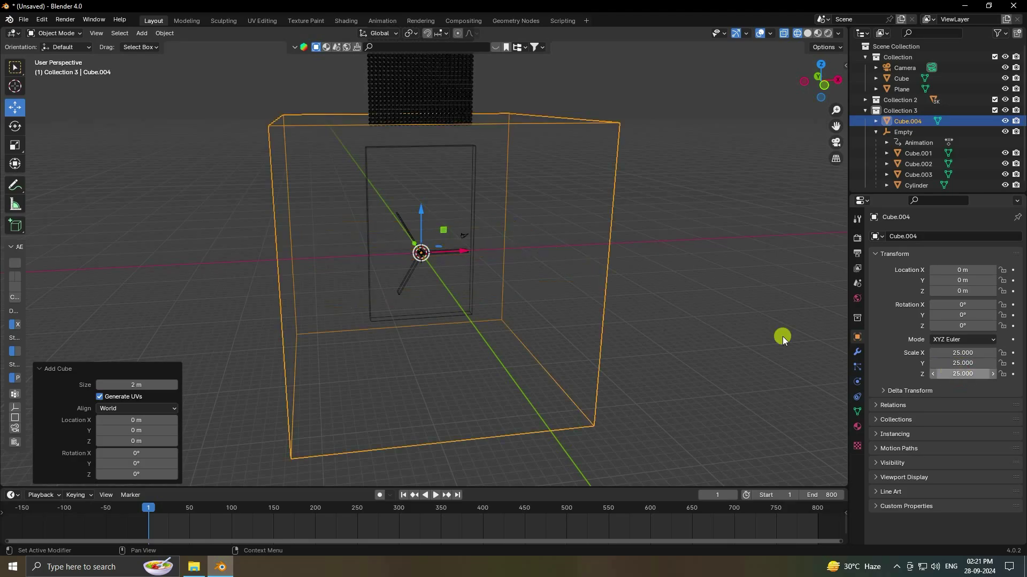
# Raise the large cube along Z to about 12.098 m so its base lines up with the container's lower edge
pyautogui.press('KP_1')
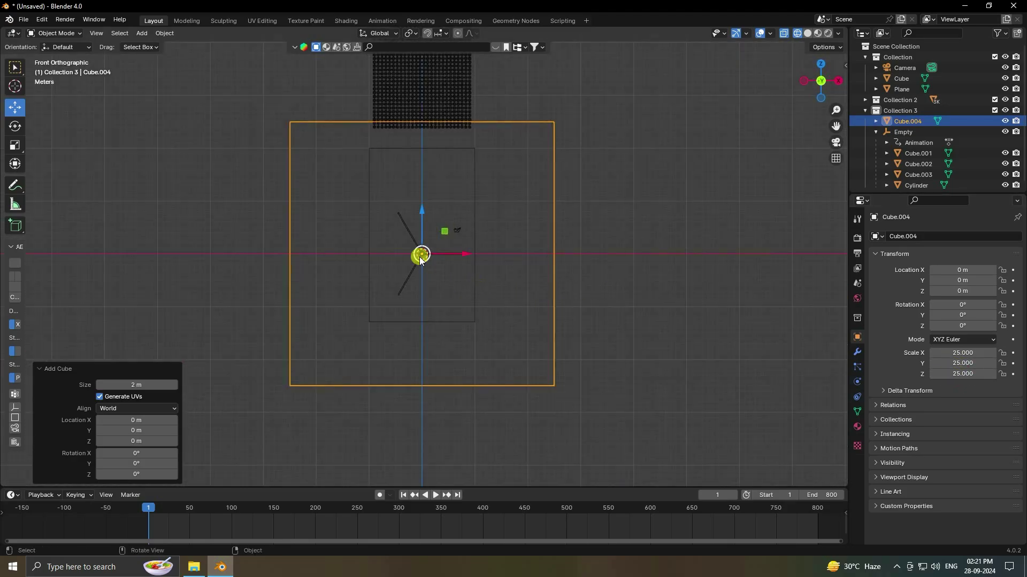
pyautogui.moveTo(421, 214); pyautogui.dragTo(426, 149)
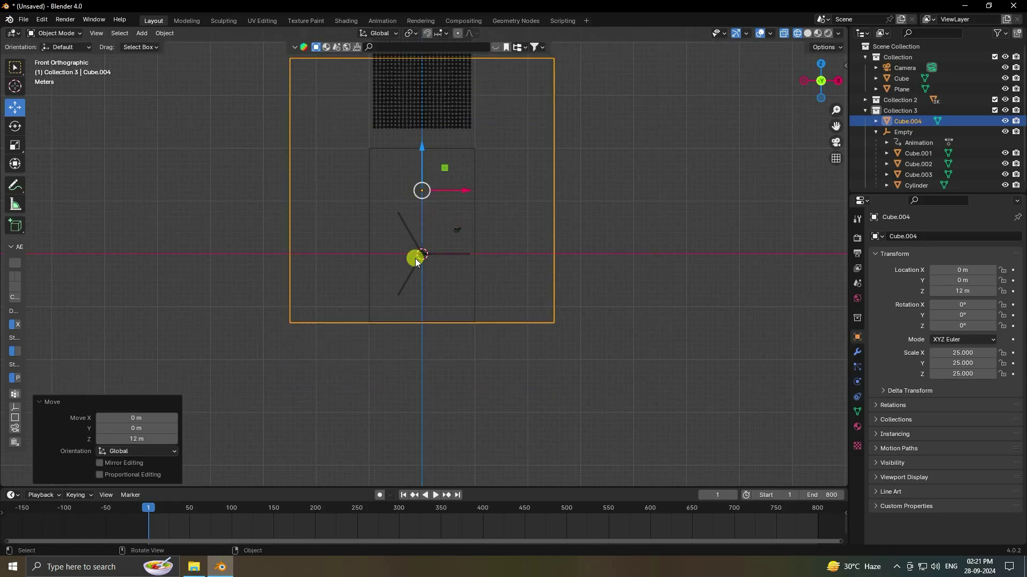
pyautogui.press('KP_5')
pyautogui.scroll(3, 427, 265)
pyautogui.press('KP_5')
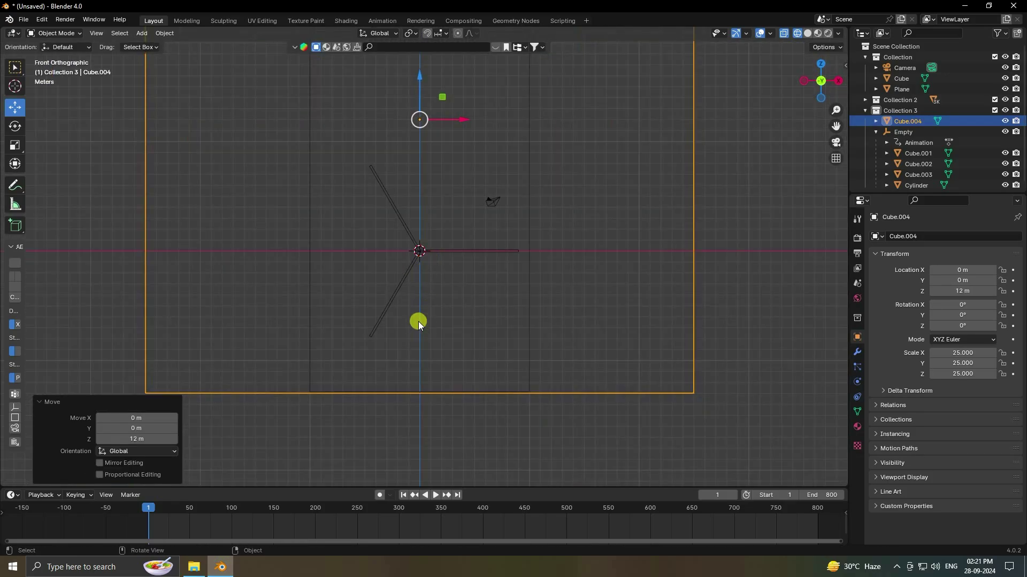
pyautogui.scroll(2, 418, 322)
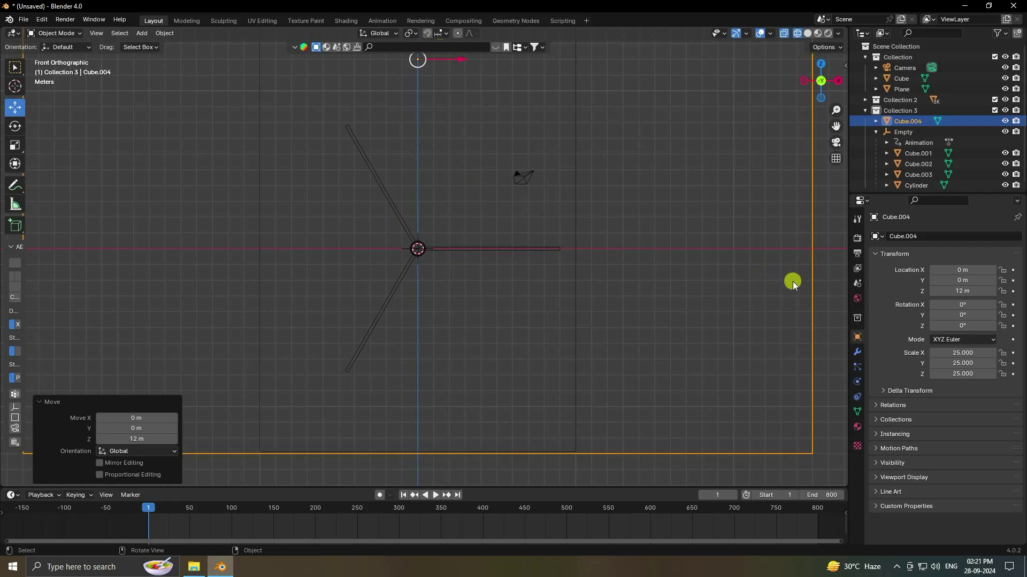
pyautogui.click(857, 337)
pyautogui.keyDown('shift'); pyautogui.moveTo(546, 289); pyautogui.dragTo(576, 320, button='middle'); pyautogui.keyUp('shift')
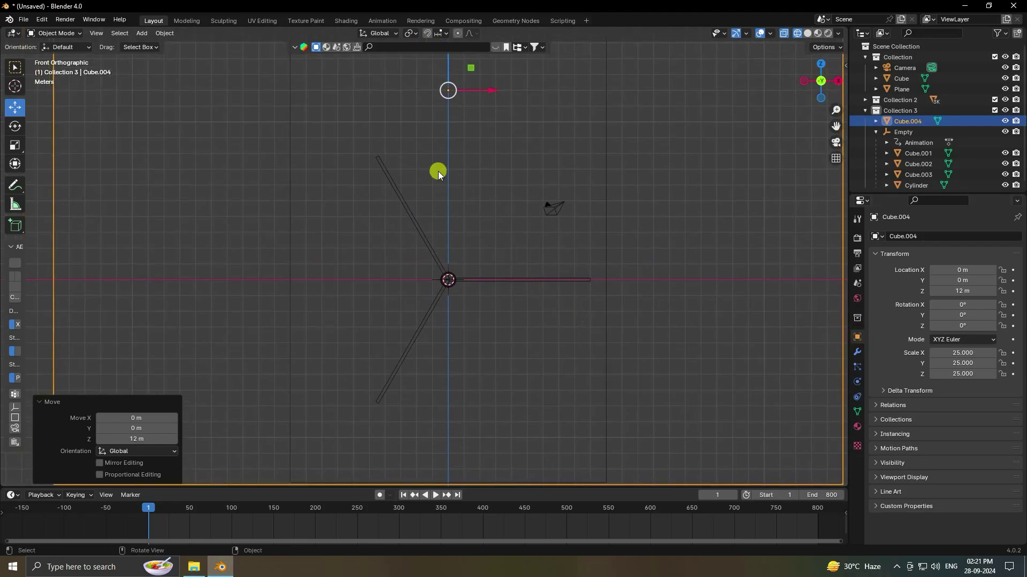
pyautogui.scroll(-2, 427, 120)
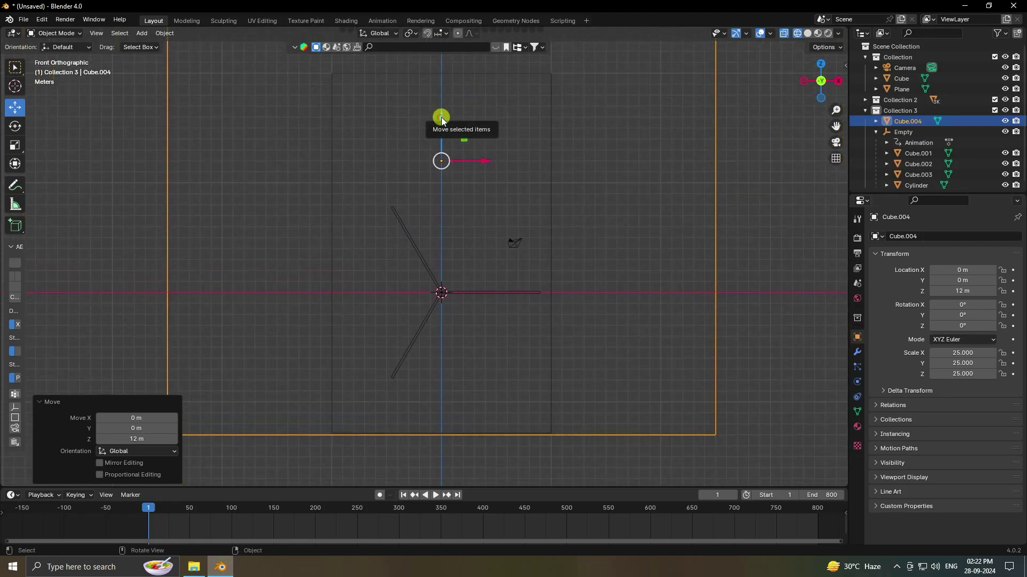
pyautogui.moveTo(442, 115); pyautogui.dragTo(441, 115)
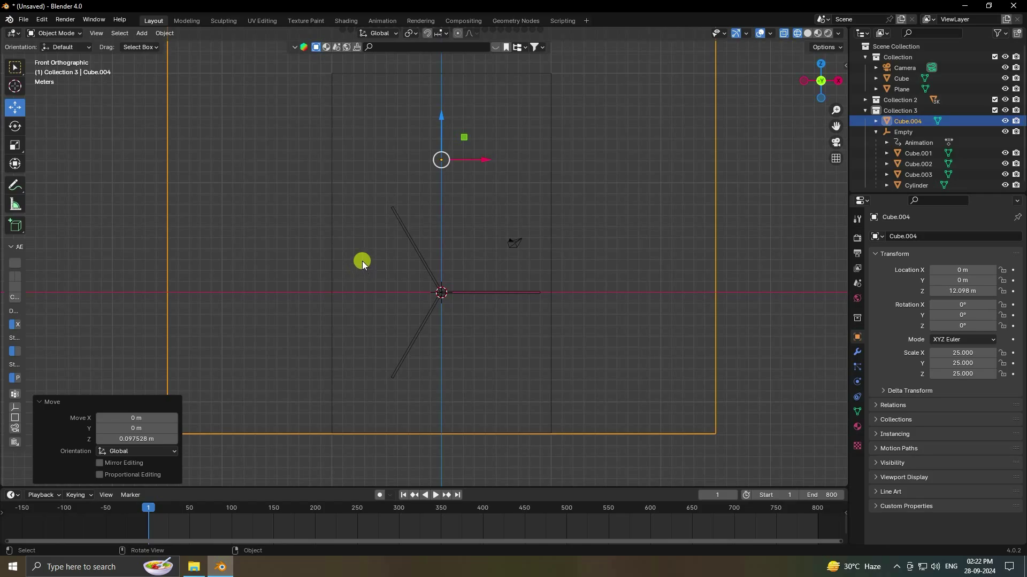
# Enter Edit Mode on the large cube and delete its top face in face selection mode
pyautogui.moveTo(361, 261); pyautogui.dragTo(539, 170, button='middle')
pyautogui.click(588, 134)
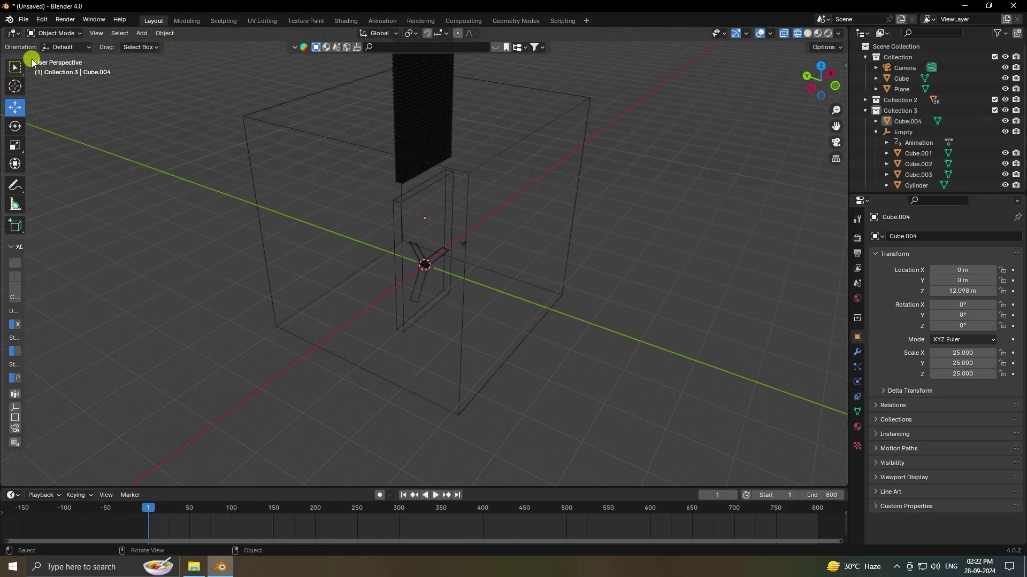
pyautogui.click(54, 33)
pyautogui.click(588, 98)
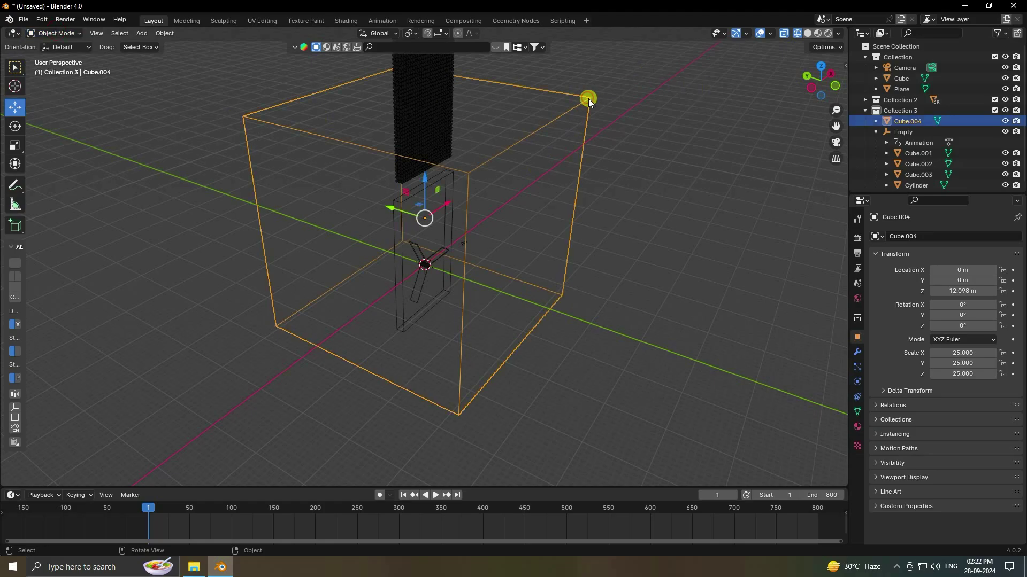
pyautogui.click(55, 33)
pyautogui.click(65, 52)
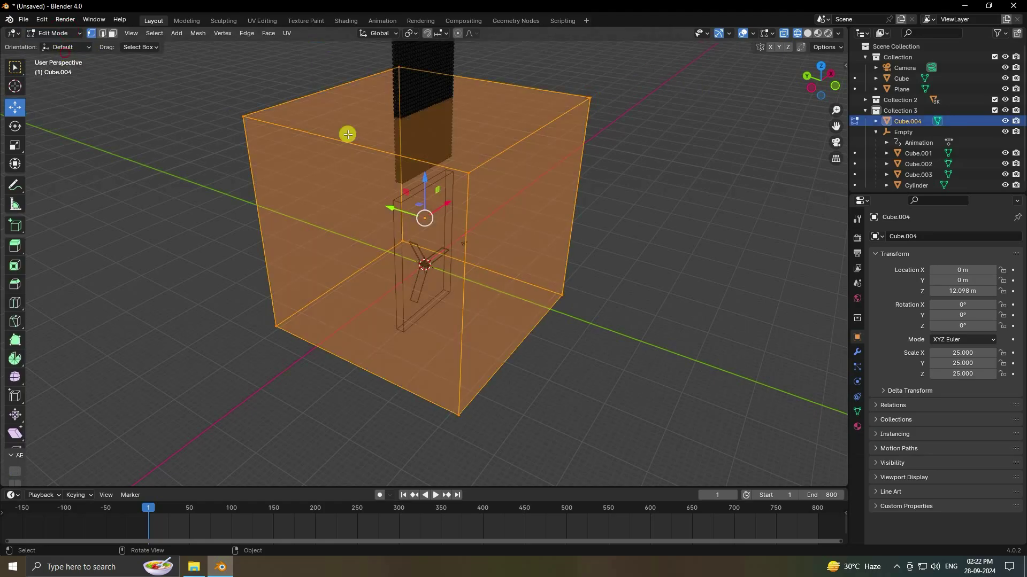
pyautogui.click(487, 125)
pyautogui.moveTo(433, 121); pyautogui.dragTo(382, 113, button='middle')
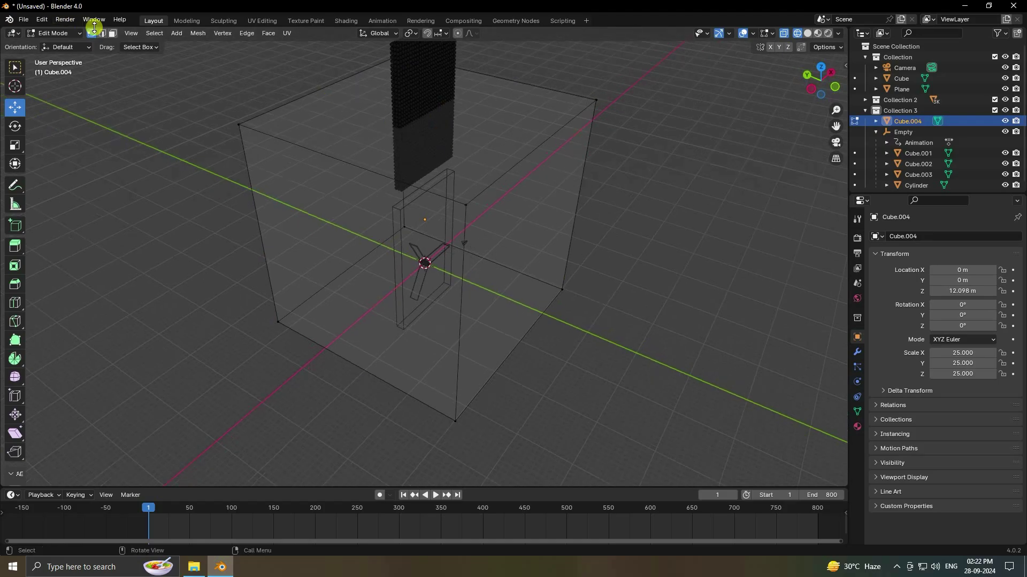
pyautogui.click(434, 120)
pyautogui.press('x')
pyautogui.click(431, 114)
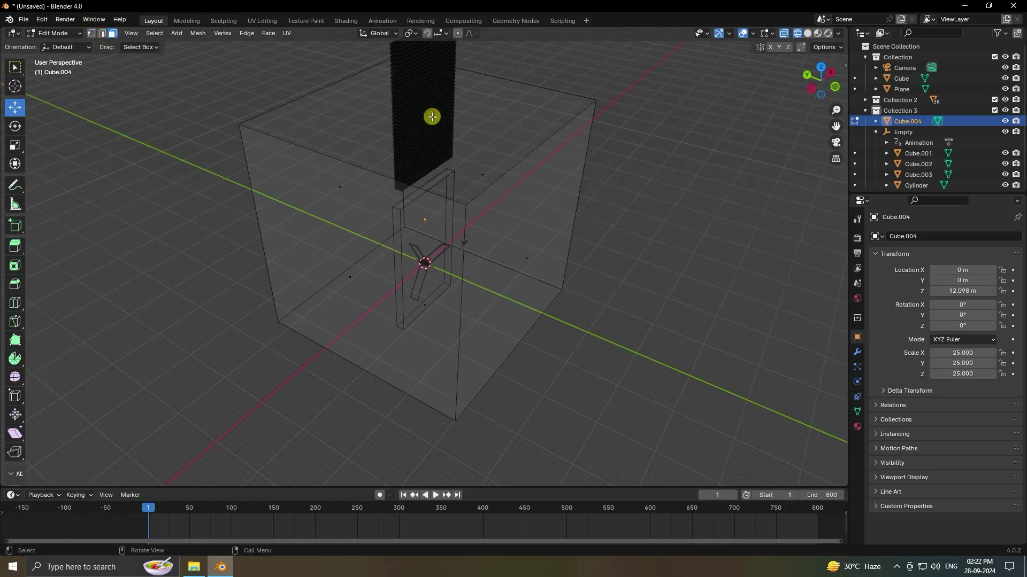
# Delete the large cube's front face on the -Y side and return to Object Mode
pyautogui.click(523, 255)
pyautogui.press('x')
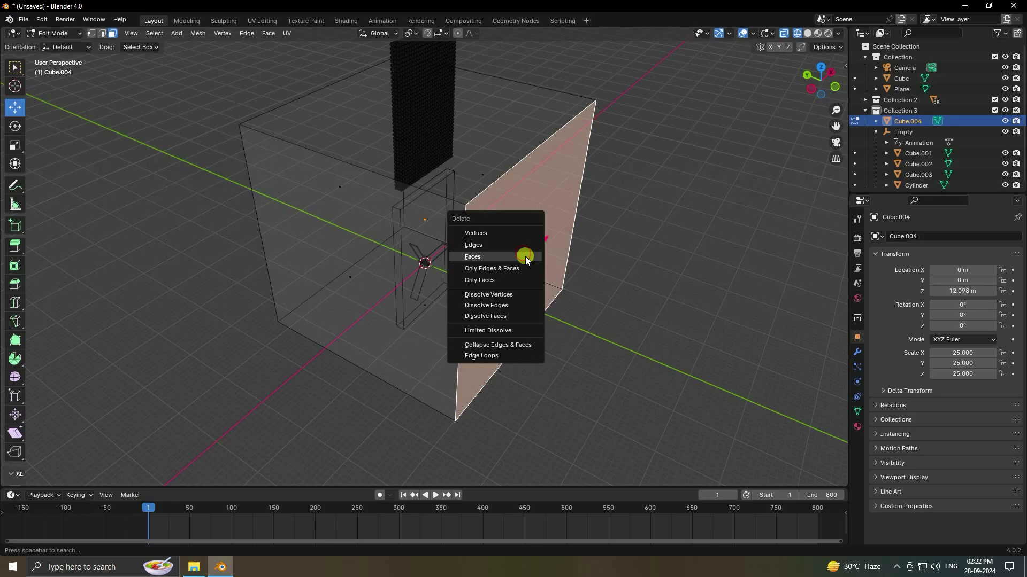
pyautogui.click(526, 257)
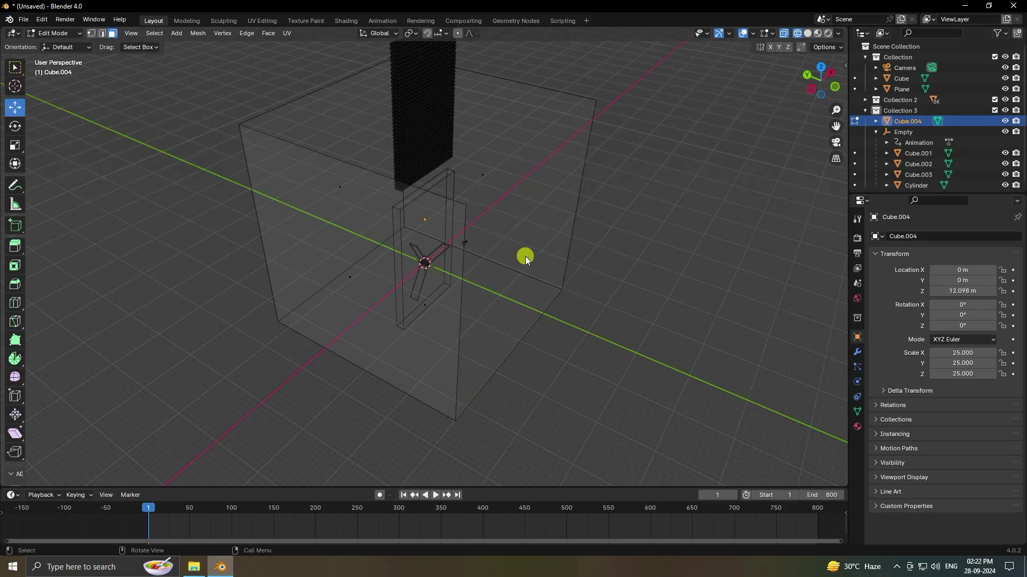
pyautogui.click(53, 33)
pyautogui.click(51, 45)
# Switch the viewport to solid shading without X-ray and move the open room cube about -14.558 m along Y
pyautogui.moveTo(624, 342); pyautogui.dragTo(749, 108, button='middle')
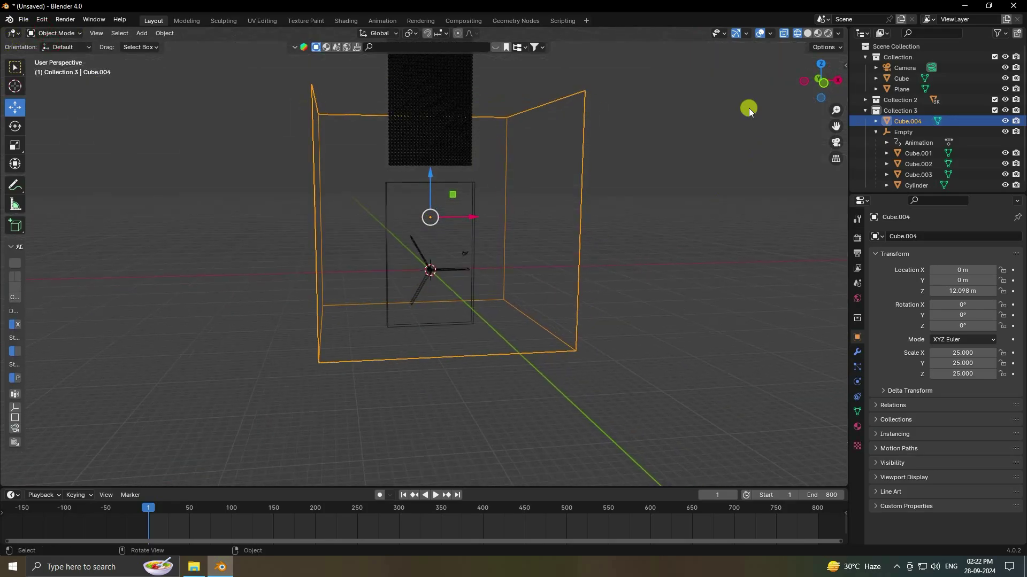
pyautogui.click(810, 34)
pyautogui.moveTo(526, 223)
pyautogui.mouseDown(button='middle')
pyautogui.moveTo(486, 259)
pyautogui.moveTo(530, 270)
pyautogui.moveTo(473, 270)
pyautogui.moveTo(550, 259)
pyautogui.moveTo(518, 274)
pyautogui.moveTo(496, 339)
pyautogui.mouseUp(button='middle')
pyautogui.click(784, 34)
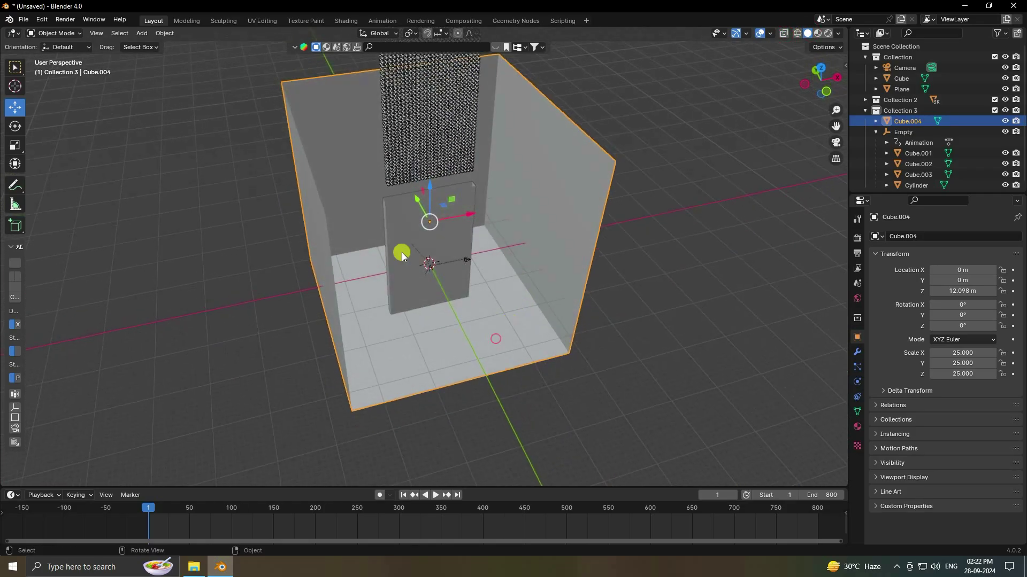
pyautogui.moveTo(412, 195); pyautogui.dragTo(443, 243)
pyautogui.moveTo(442, 244); pyautogui.dragTo(415, 234, button='middle')
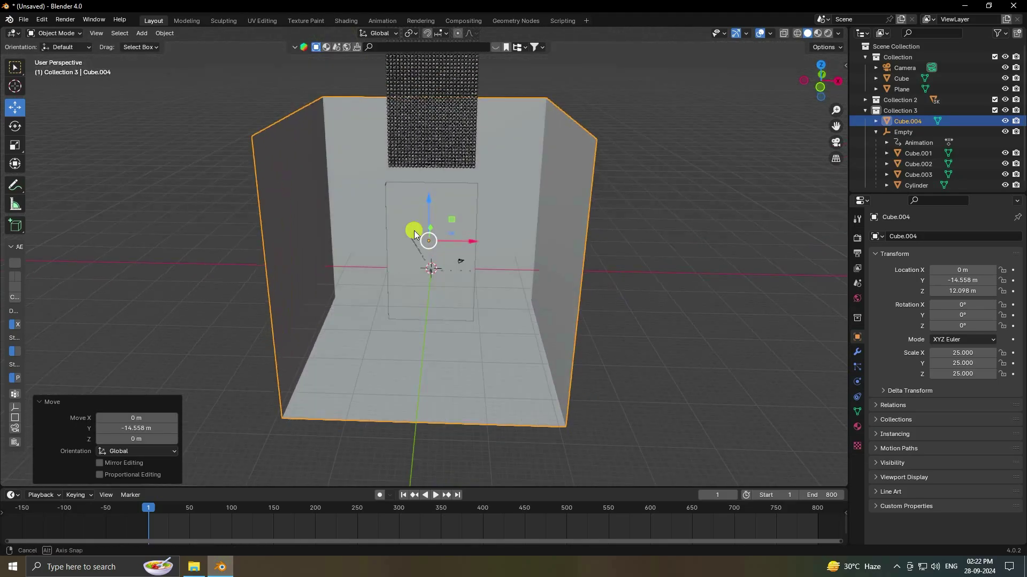
# Look through the camera and set the Camera's rotation to 90° on X and 0° on Y and Z
pyautogui.scroll(6, 454, 279)
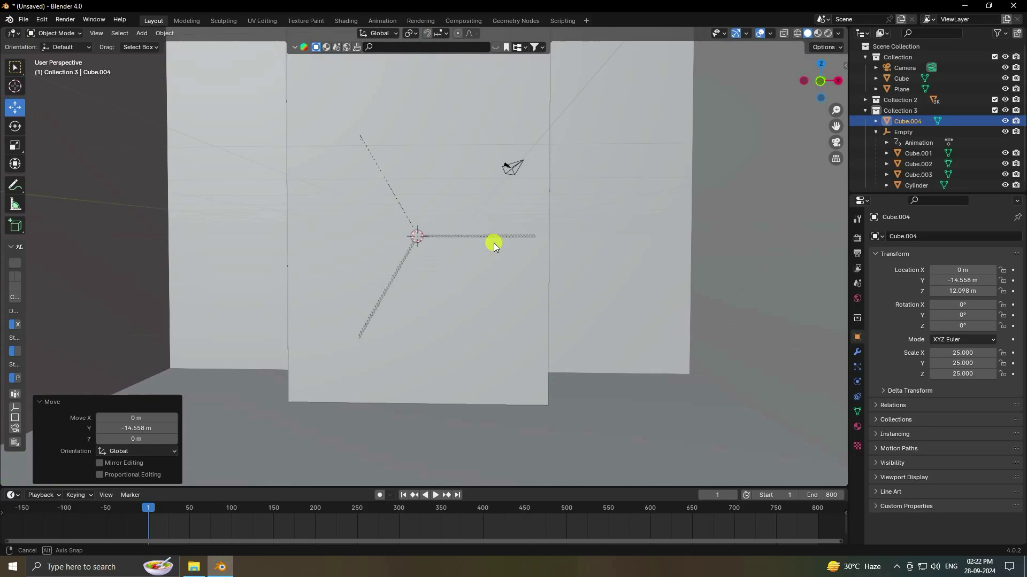
pyautogui.press('KP_0')
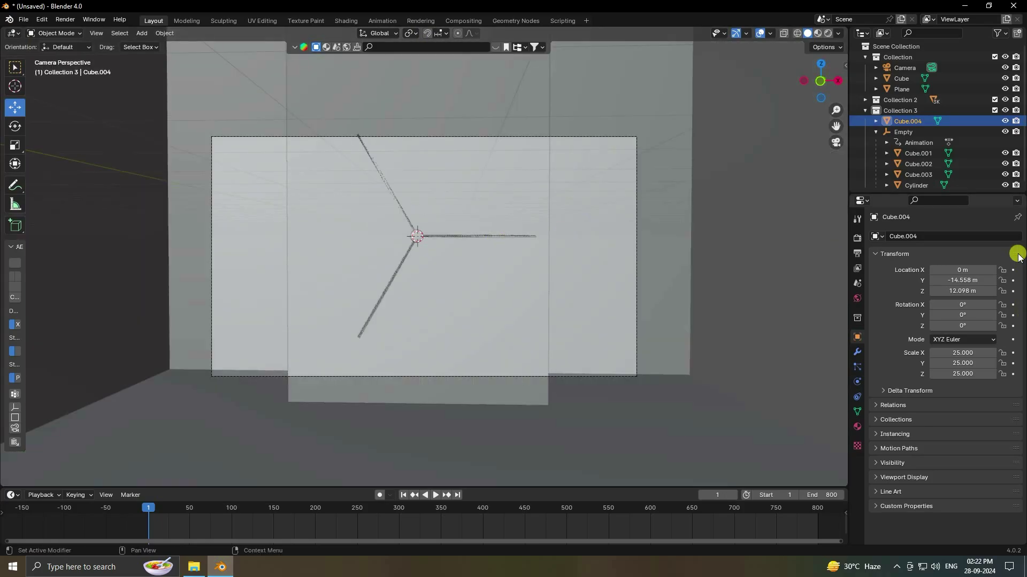
pyautogui.click(909, 69)
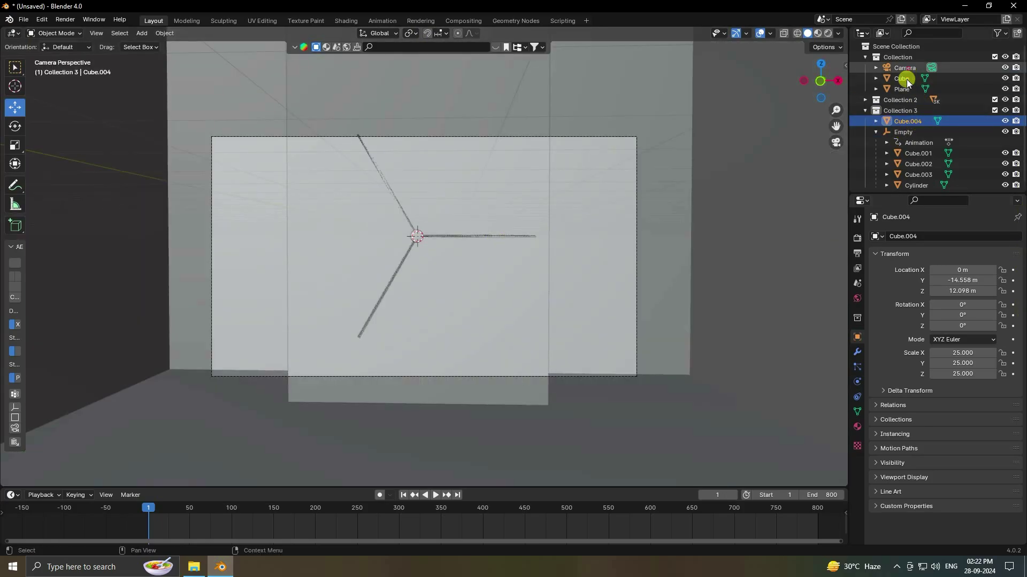
pyautogui.click(964, 303)
pyautogui.write('90')
pyautogui.press('Return')
pyautogui.press('BackSpace')
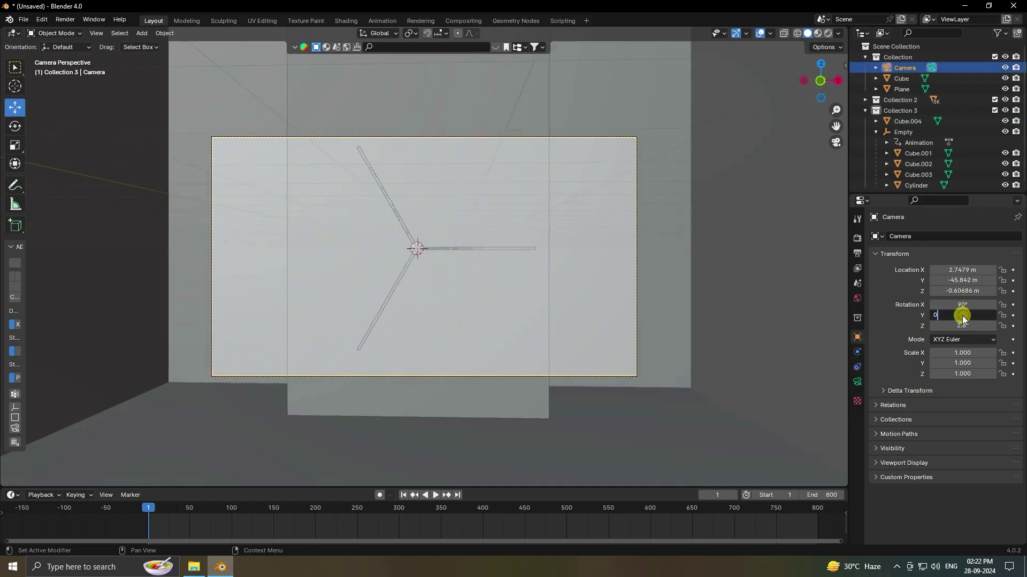
pyautogui.press('BackSpace')
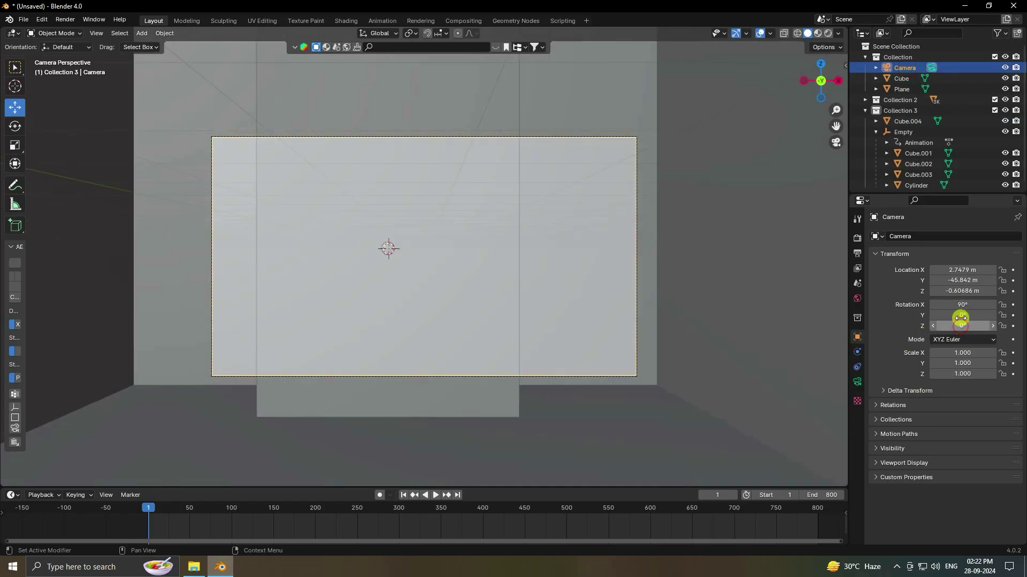
# Set the Camera's X and Z locations to 0 m to centre it on the blades
pyautogui.click(958, 272)
pyautogui.write('0')
pyautogui.press('Return')
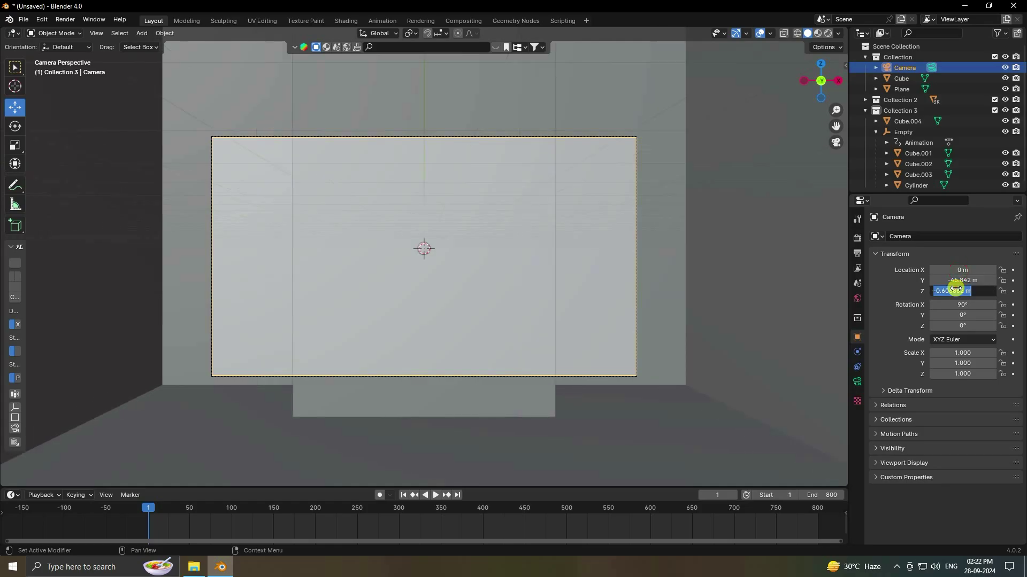
pyautogui.write('0')
pyautogui.press('Return')
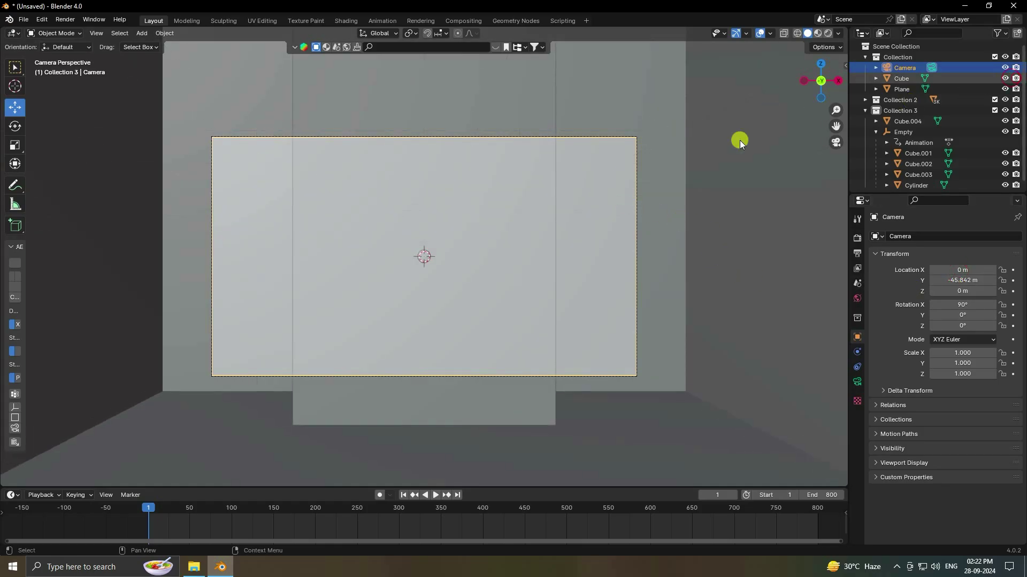
# Hide the container's Cube in both the viewport and the render
pyautogui.click(900, 78)
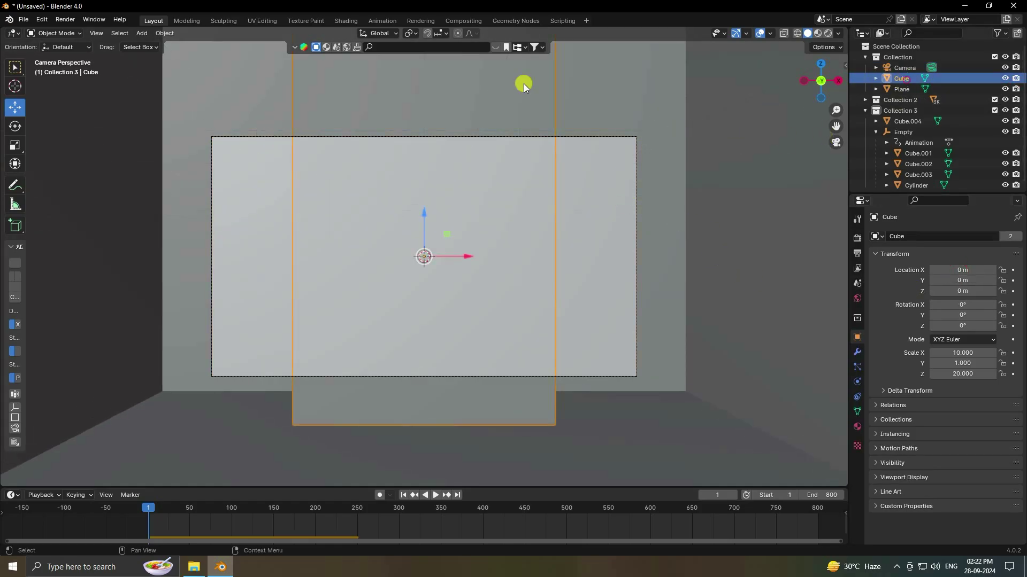
pyautogui.click(1005, 78)
pyautogui.click(1016, 79)
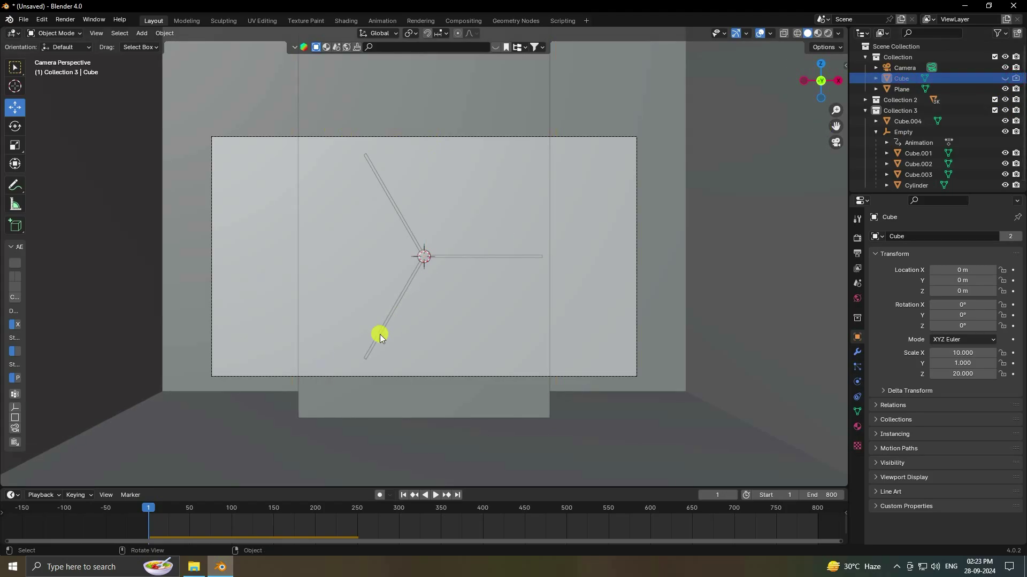
# Move the Camera back along Y to about -73.422 m and fit its frame to the viewport
pyautogui.click(903, 67)
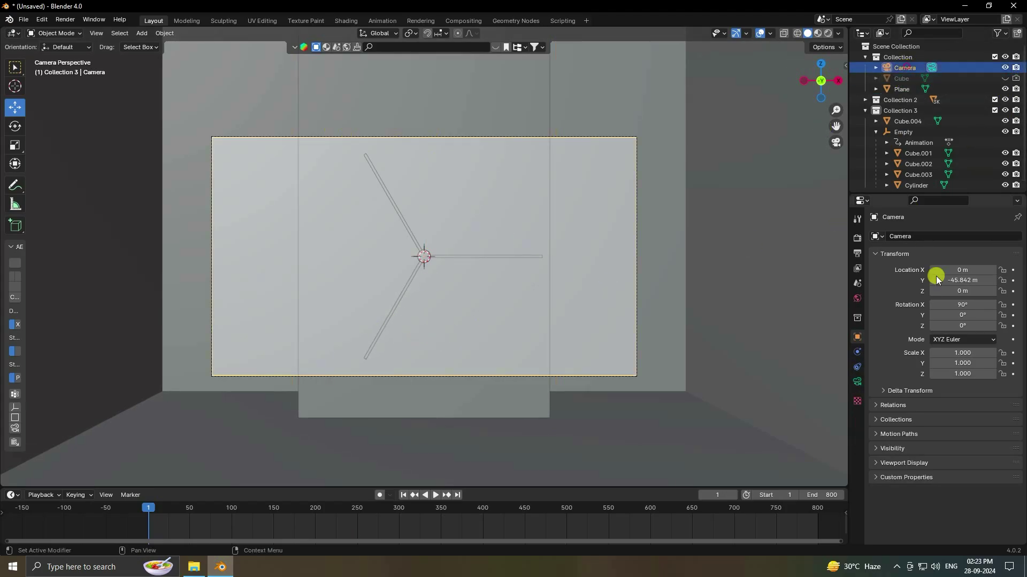
pyautogui.moveTo(958, 280); pyautogui.dragTo(202, 280)
pyautogui.press('Home')
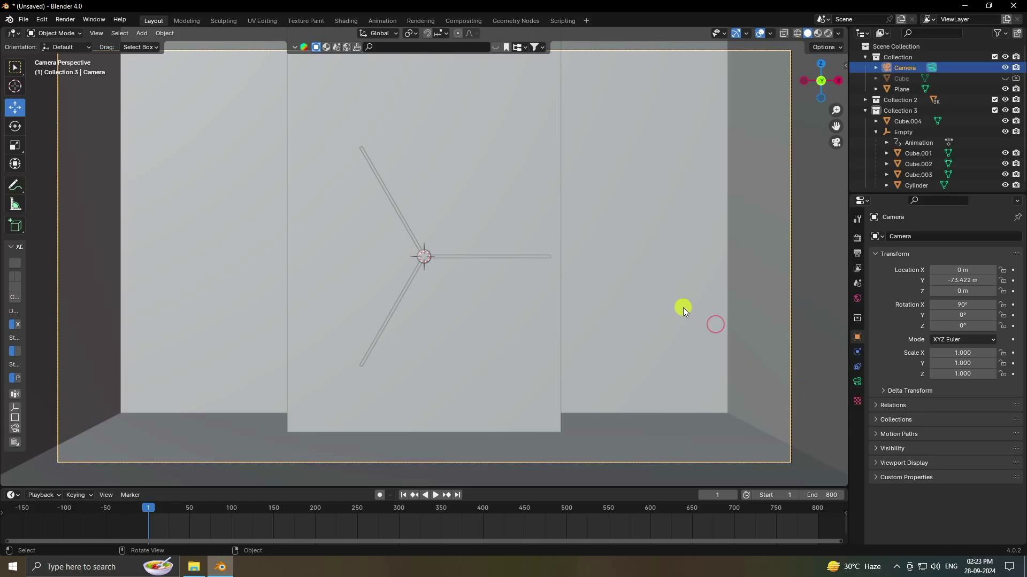
# Give the room cube Cube.004 a passive rigid body with its collision shape set to Mesh
pyautogui.click(727, 294)
pyautogui.click(859, 379)
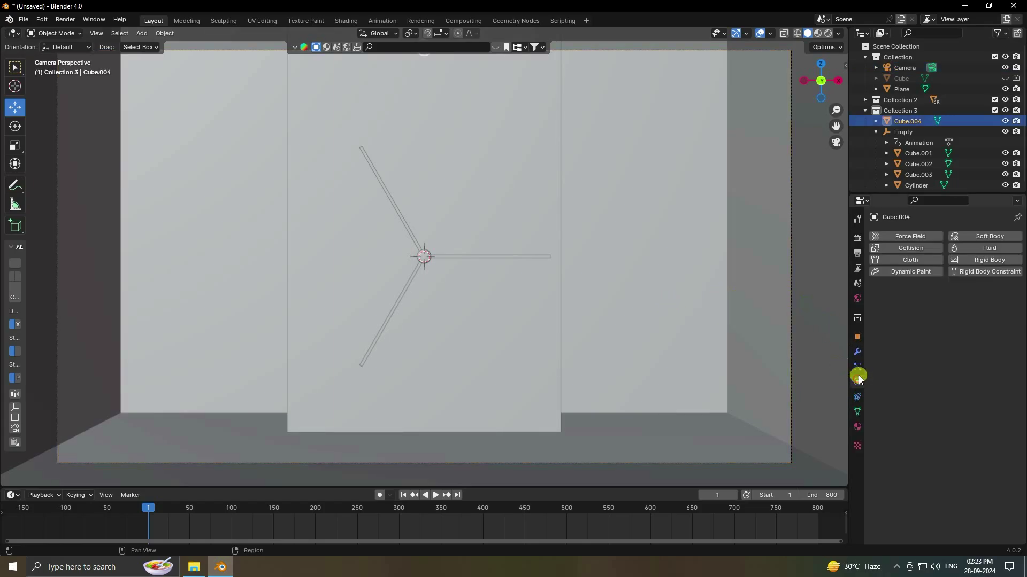
pyautogui.click(969, 260)
pyautogui.click(969, 305)
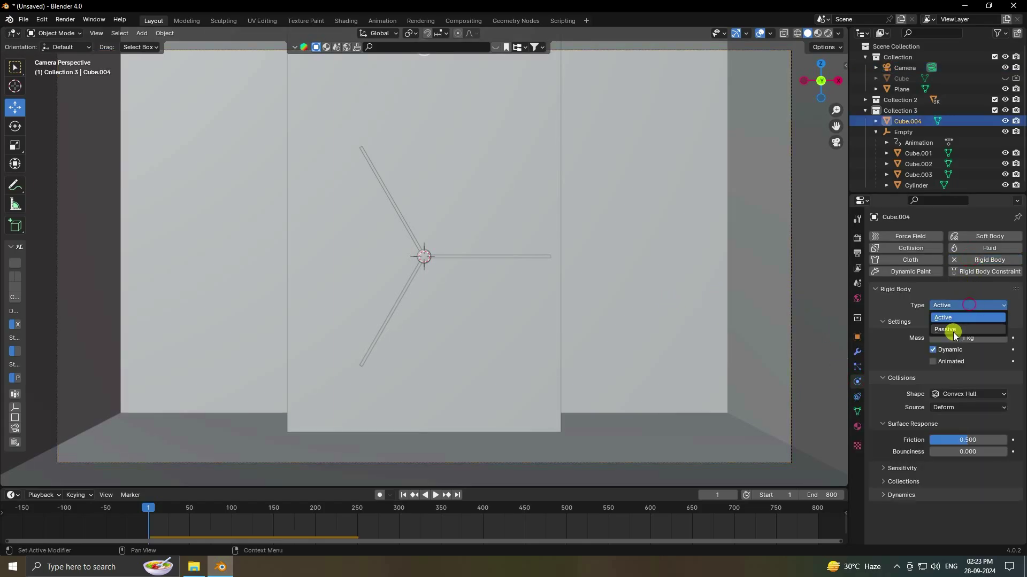
pyautogui.click(947, 329)
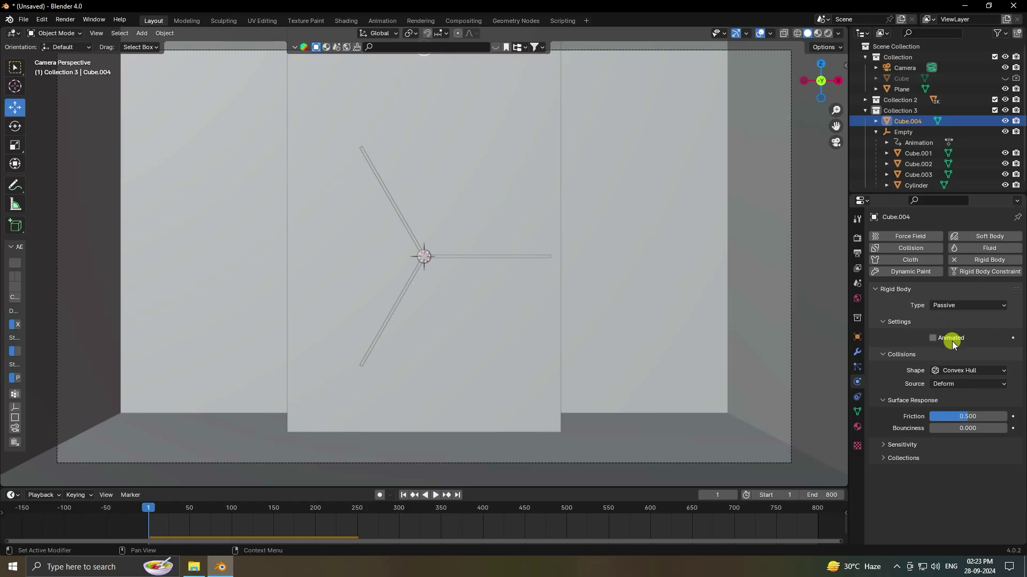
pyautogui.click(945, 372)
pyautogui.click(950, 453)
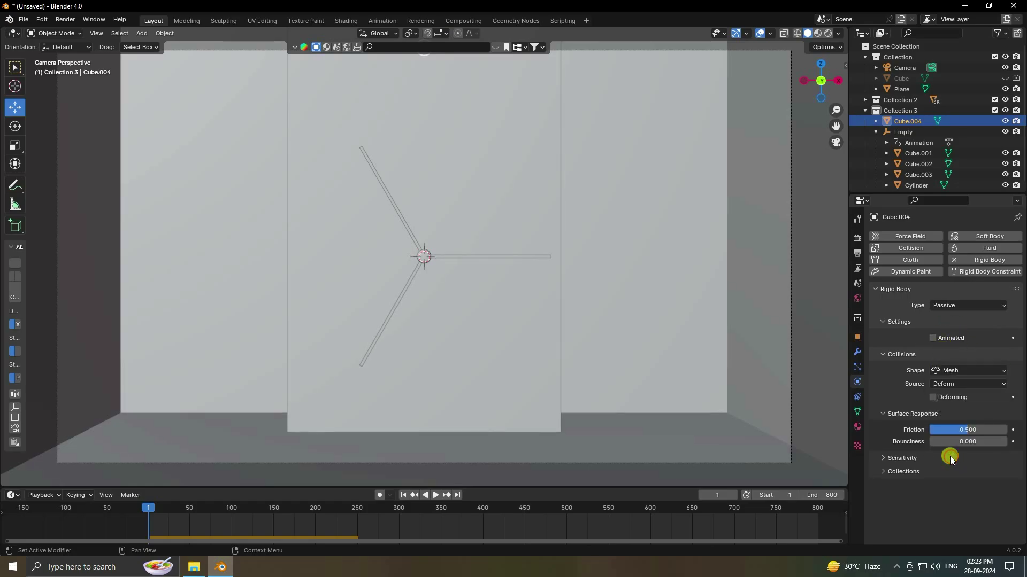
# Show the scene's Rigid Body World cache settings, and preview the existing bake before returning to frame 1
pyautogui.click(857, 284)
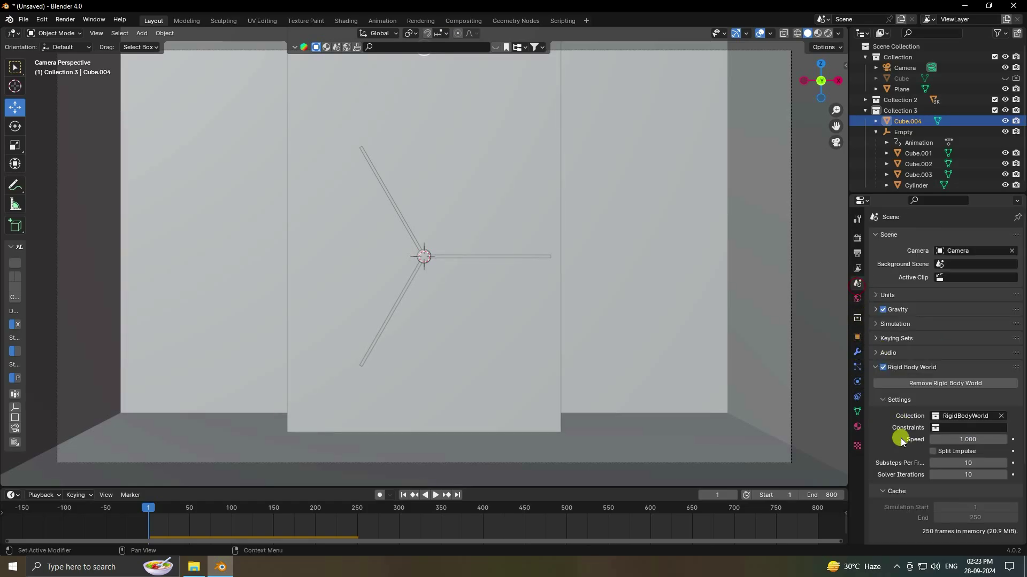
pyautogui.scroll(-5, 902, 442)
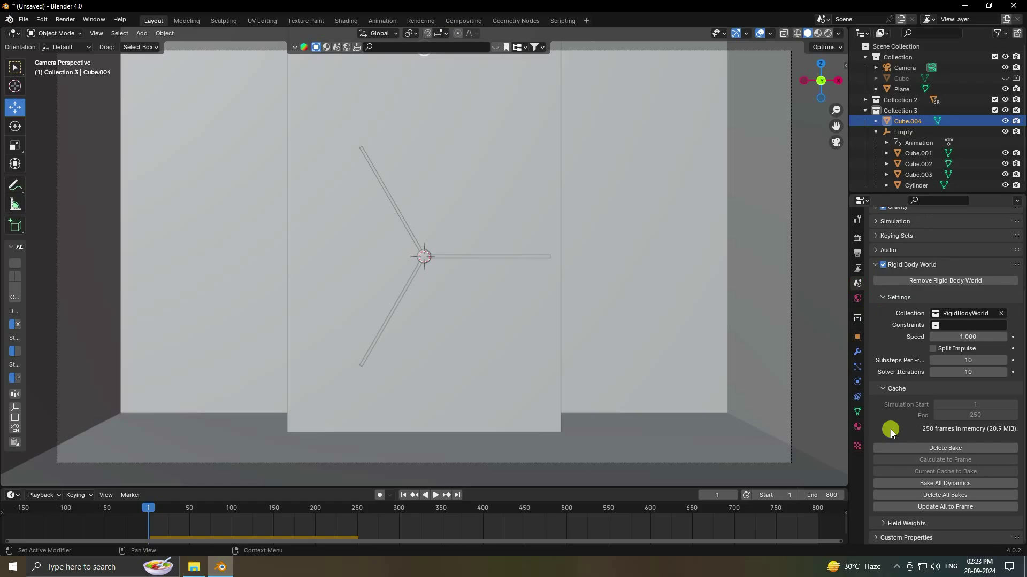
pyautogui.click(435, 495)
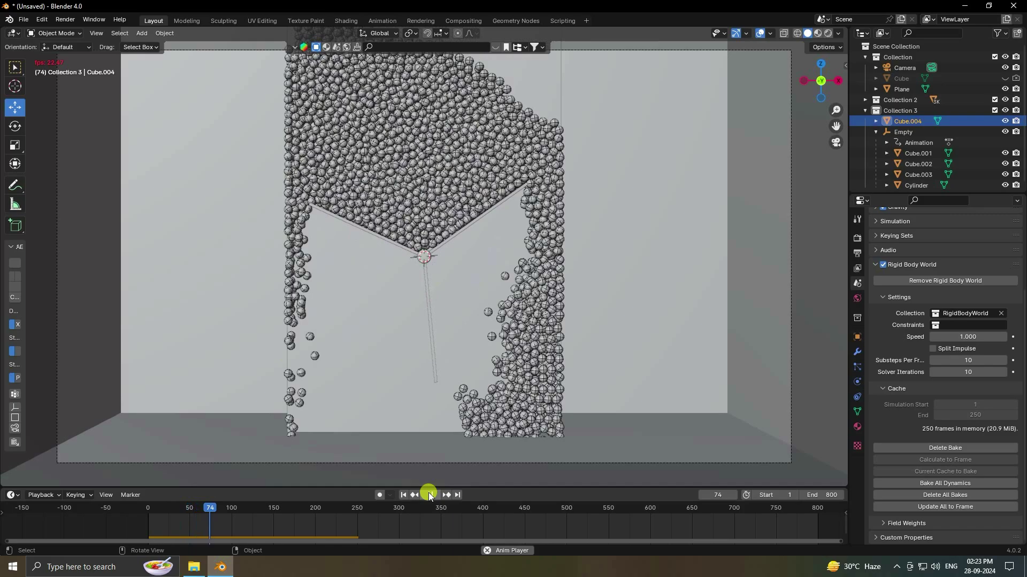
pyautogui.click(429, 493)
pyautogui.click(404, 494)
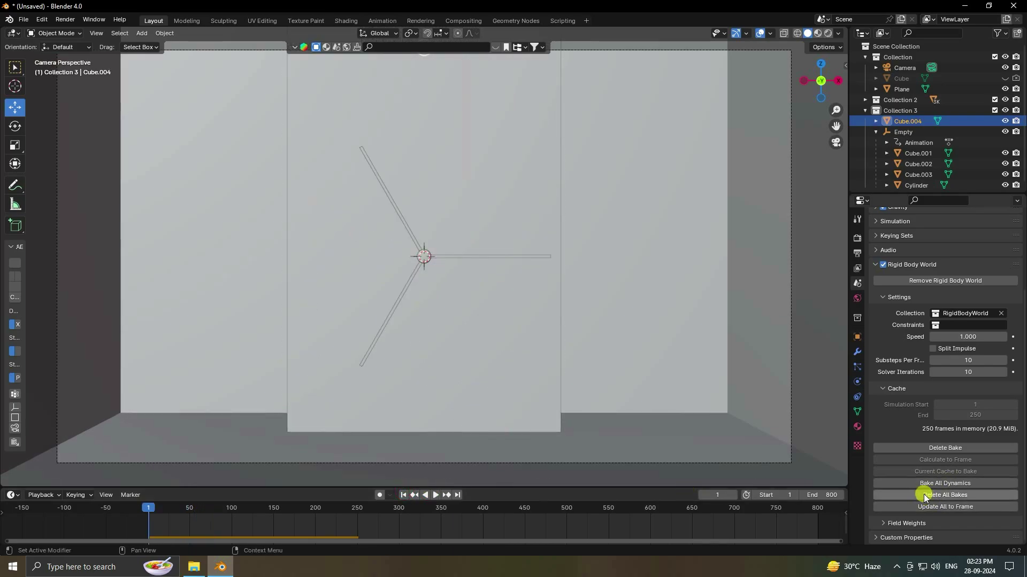
# Delete all bakes, and rebake all dynamics with the rigid body cache's end frame set to 800
pyautogui.click(923, 496)
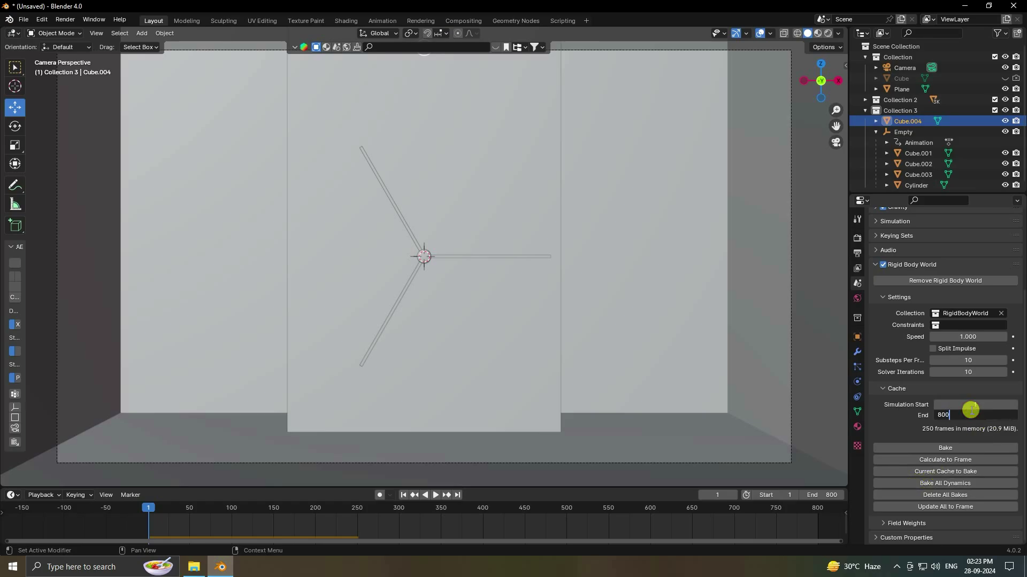
pyautogui.click(931, 483)
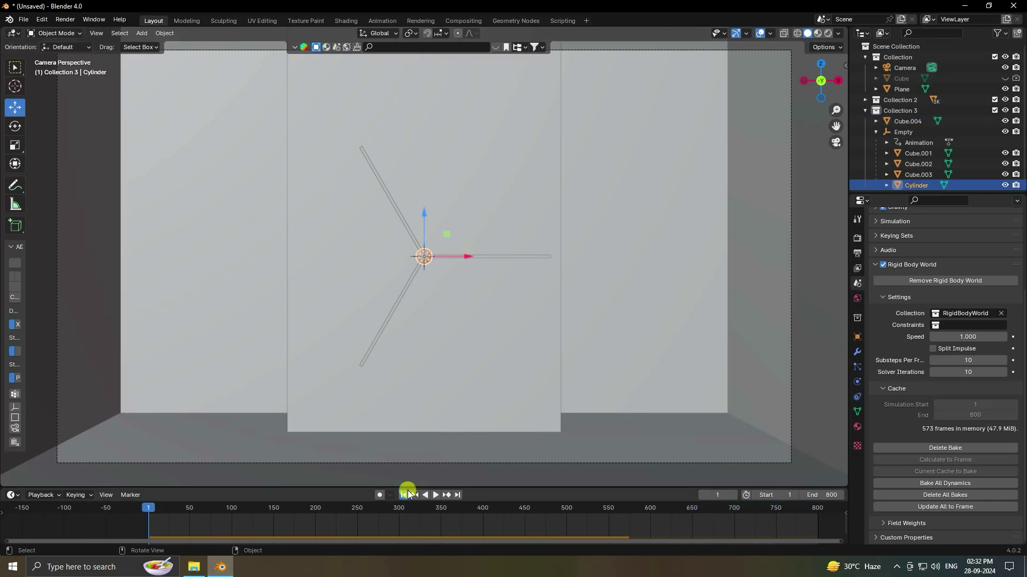
# Play the rebaked simulation and examine closely how the spheres move around the rotating blades
pyautogui.click(433, 495)
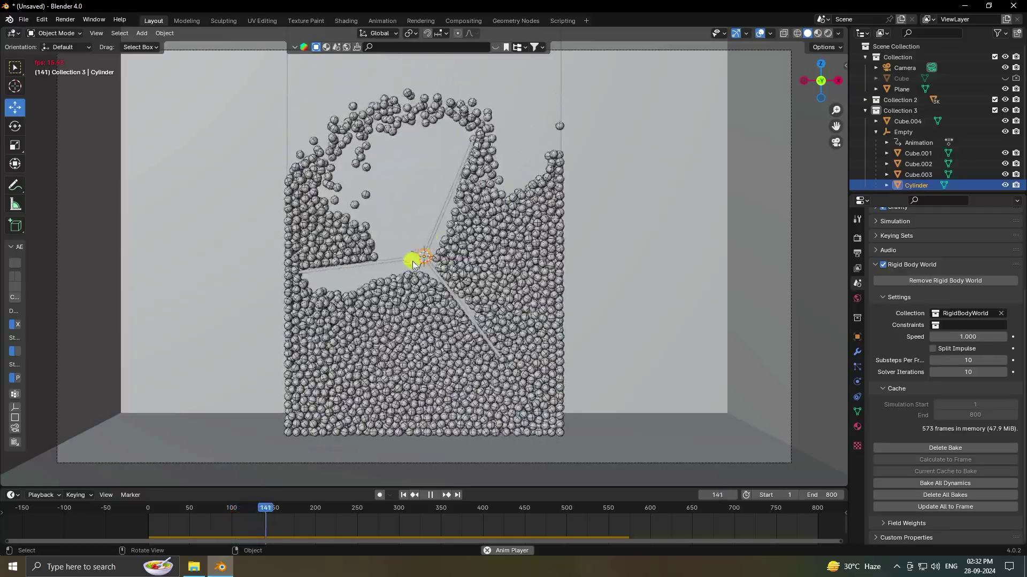
pyautogui.scroll(1, 409, 286)
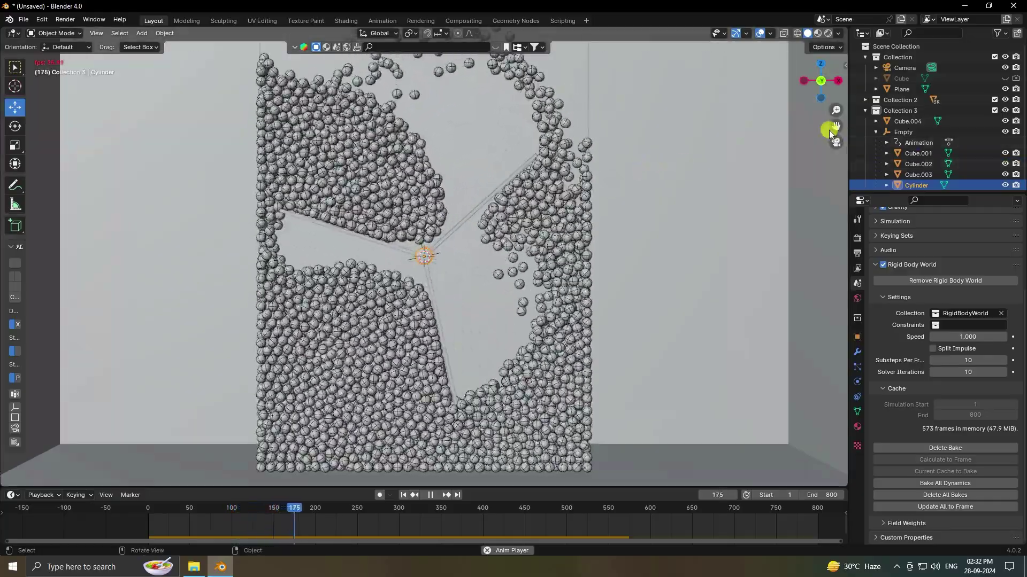
pyautogui.moveTo(836, 126); pyautogui.dragTo(836, 118)
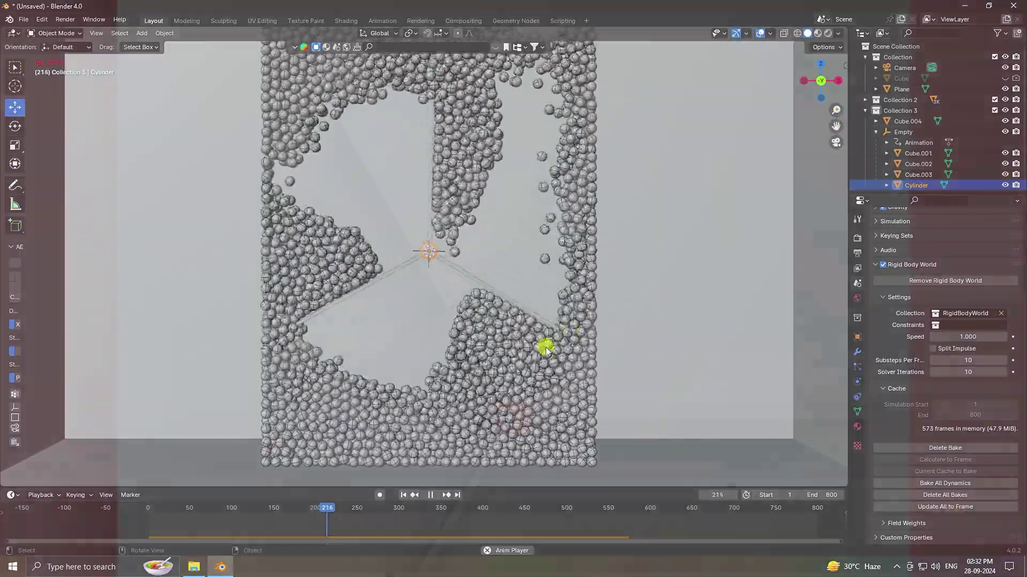